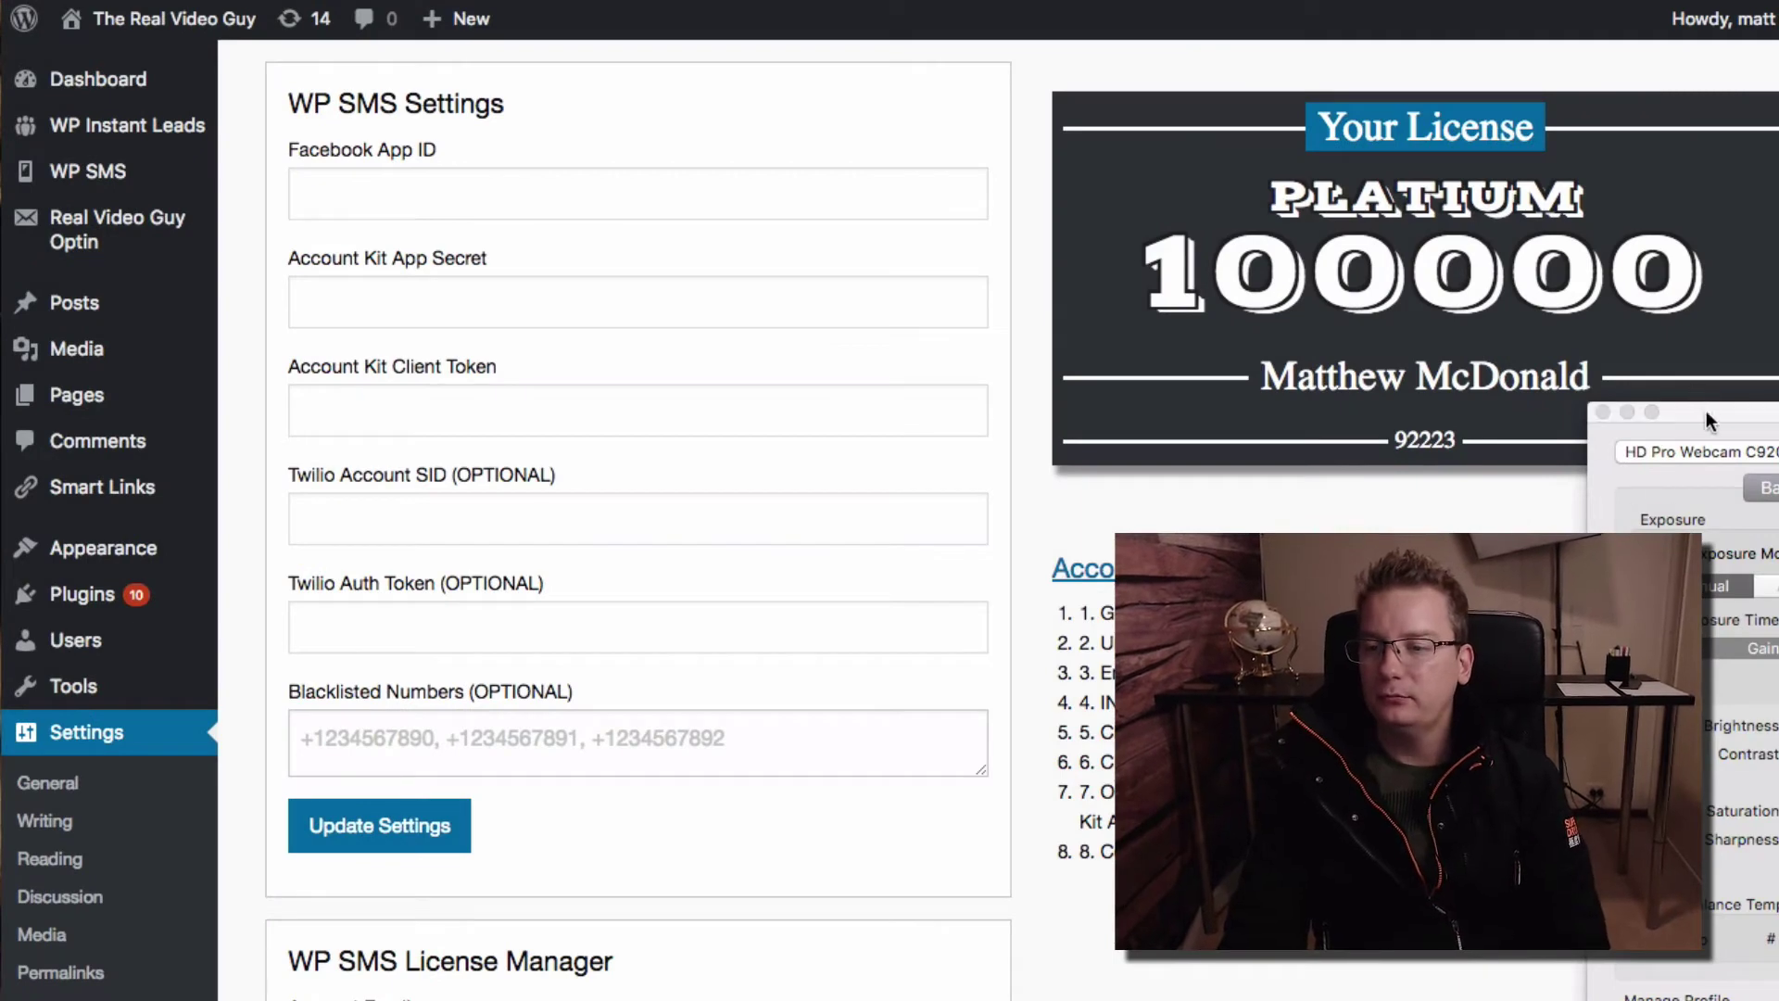
Select the typed display name and cancel the half-filled Create a New App ID form
key(super+h)
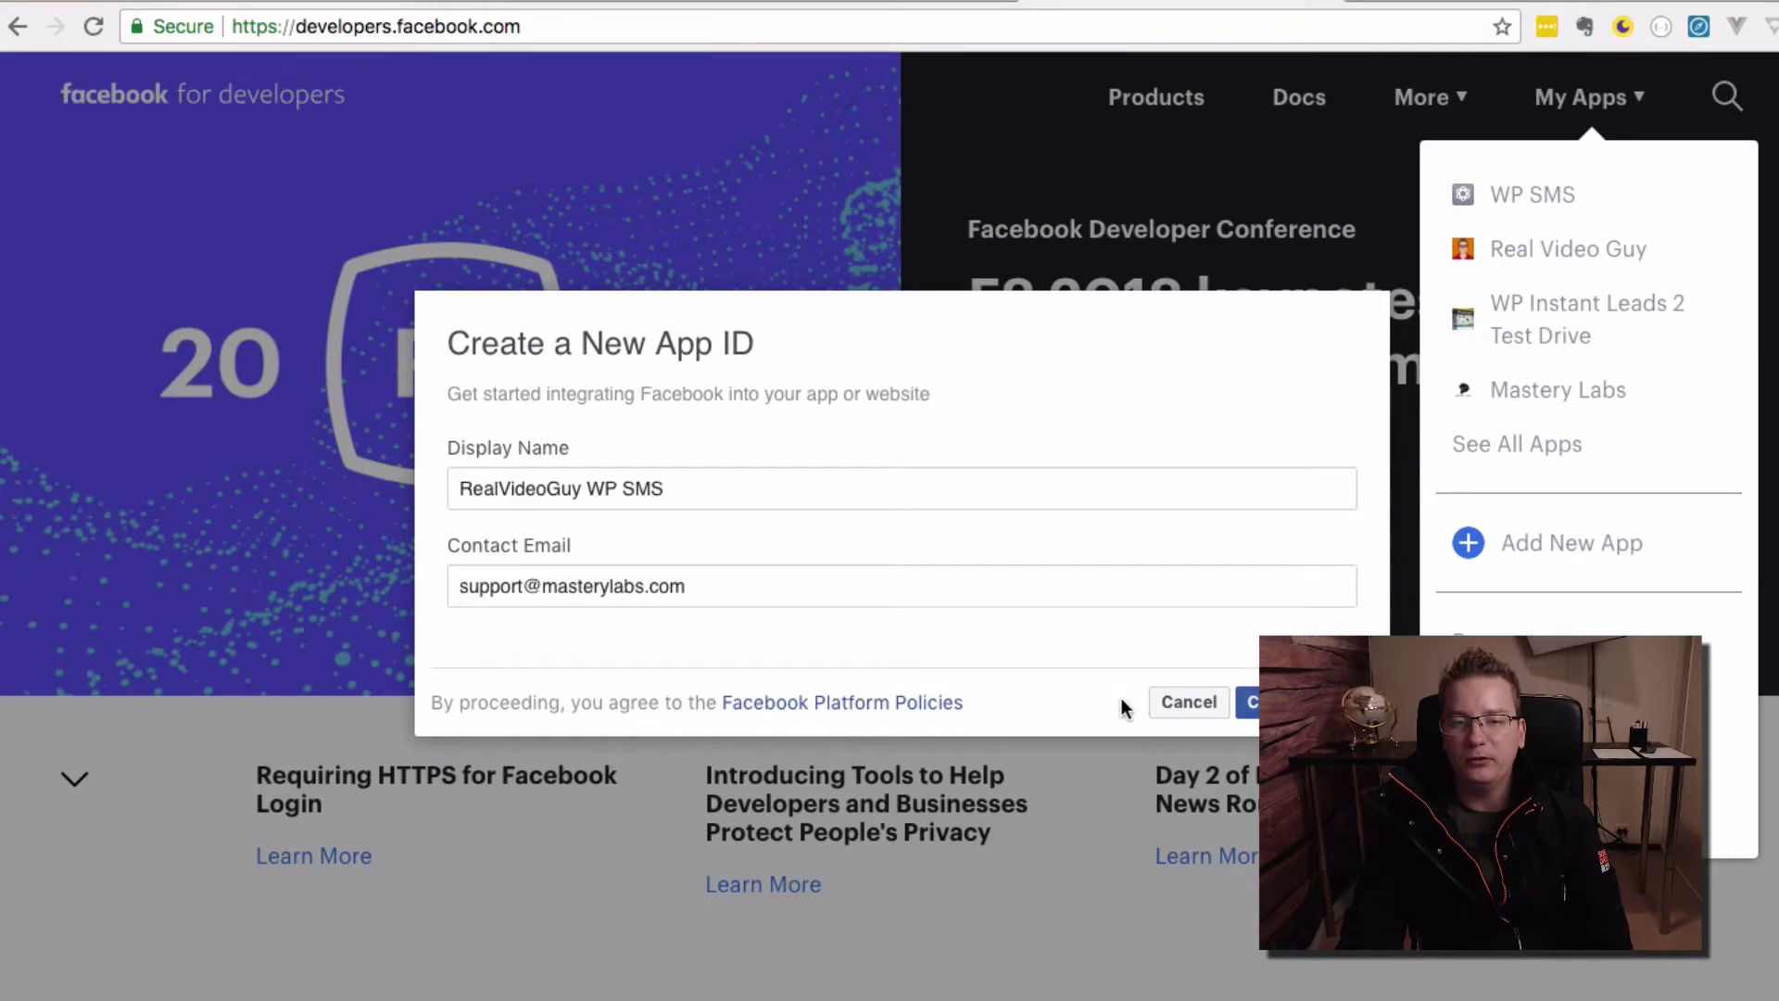
triple_click(957, 489)
key(ctrl+c)
click(1189, 702)
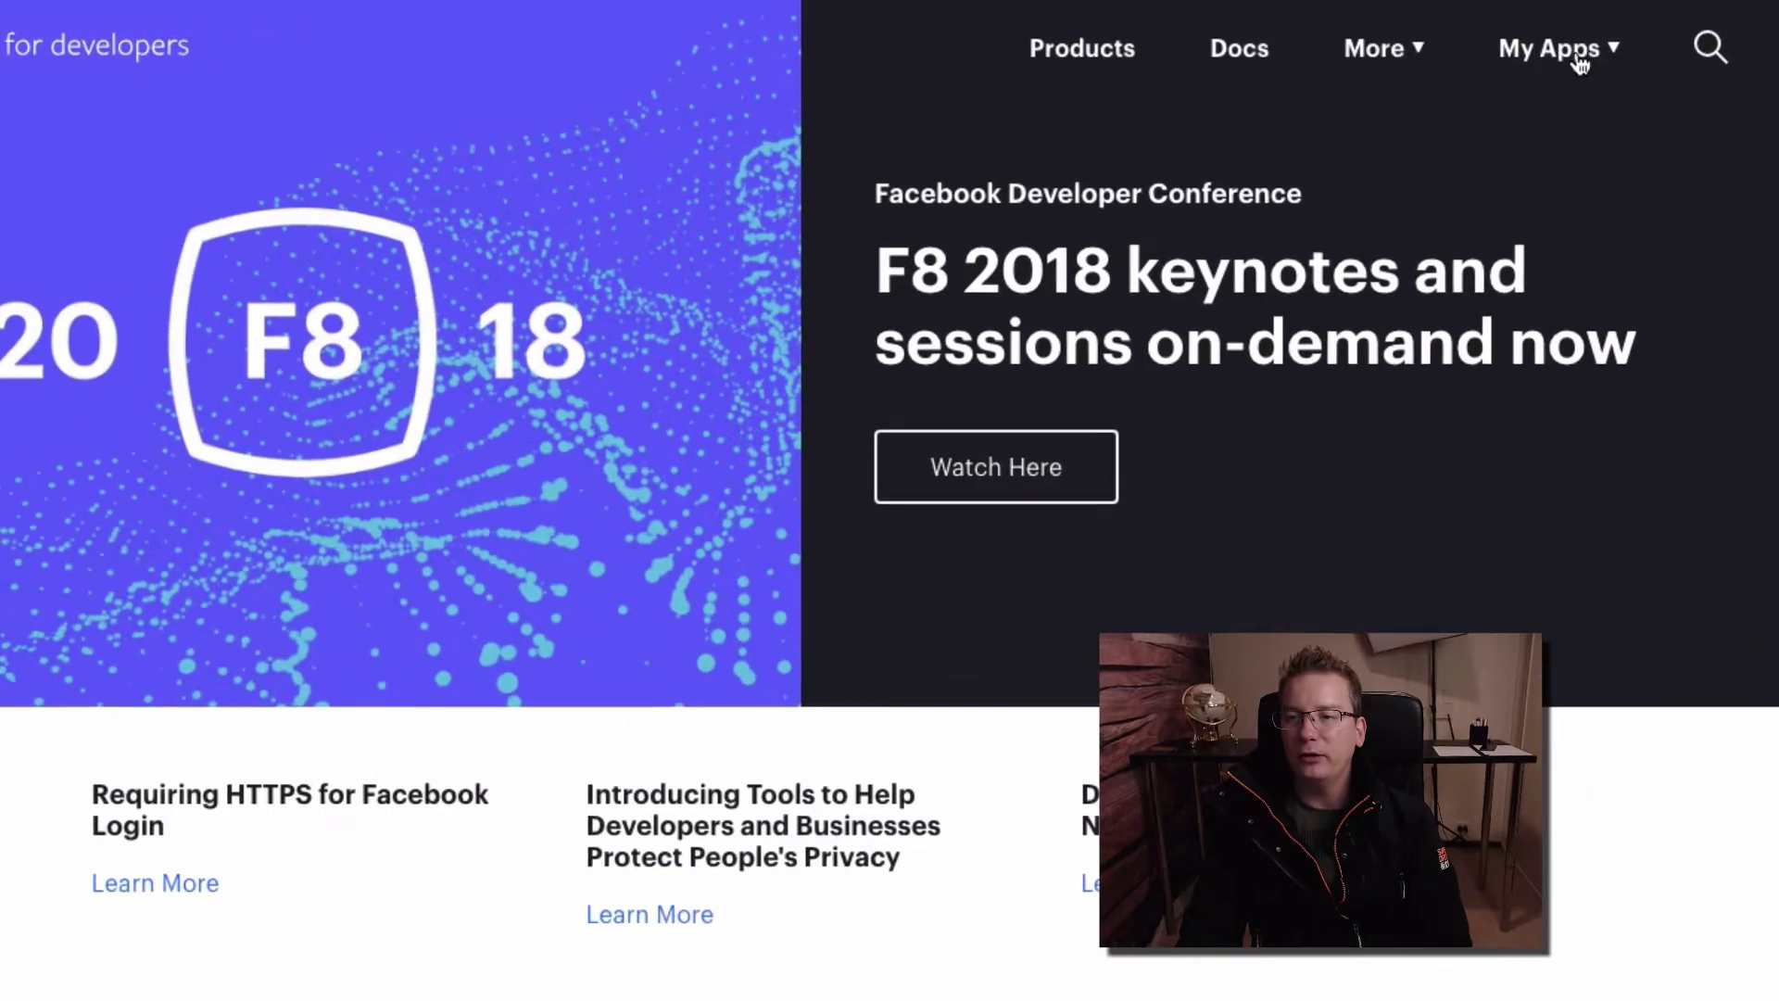
Create a new app named 'RealVideoGuy WP SMS' and pass the reCAPTCHA security check
click(1610, 59)
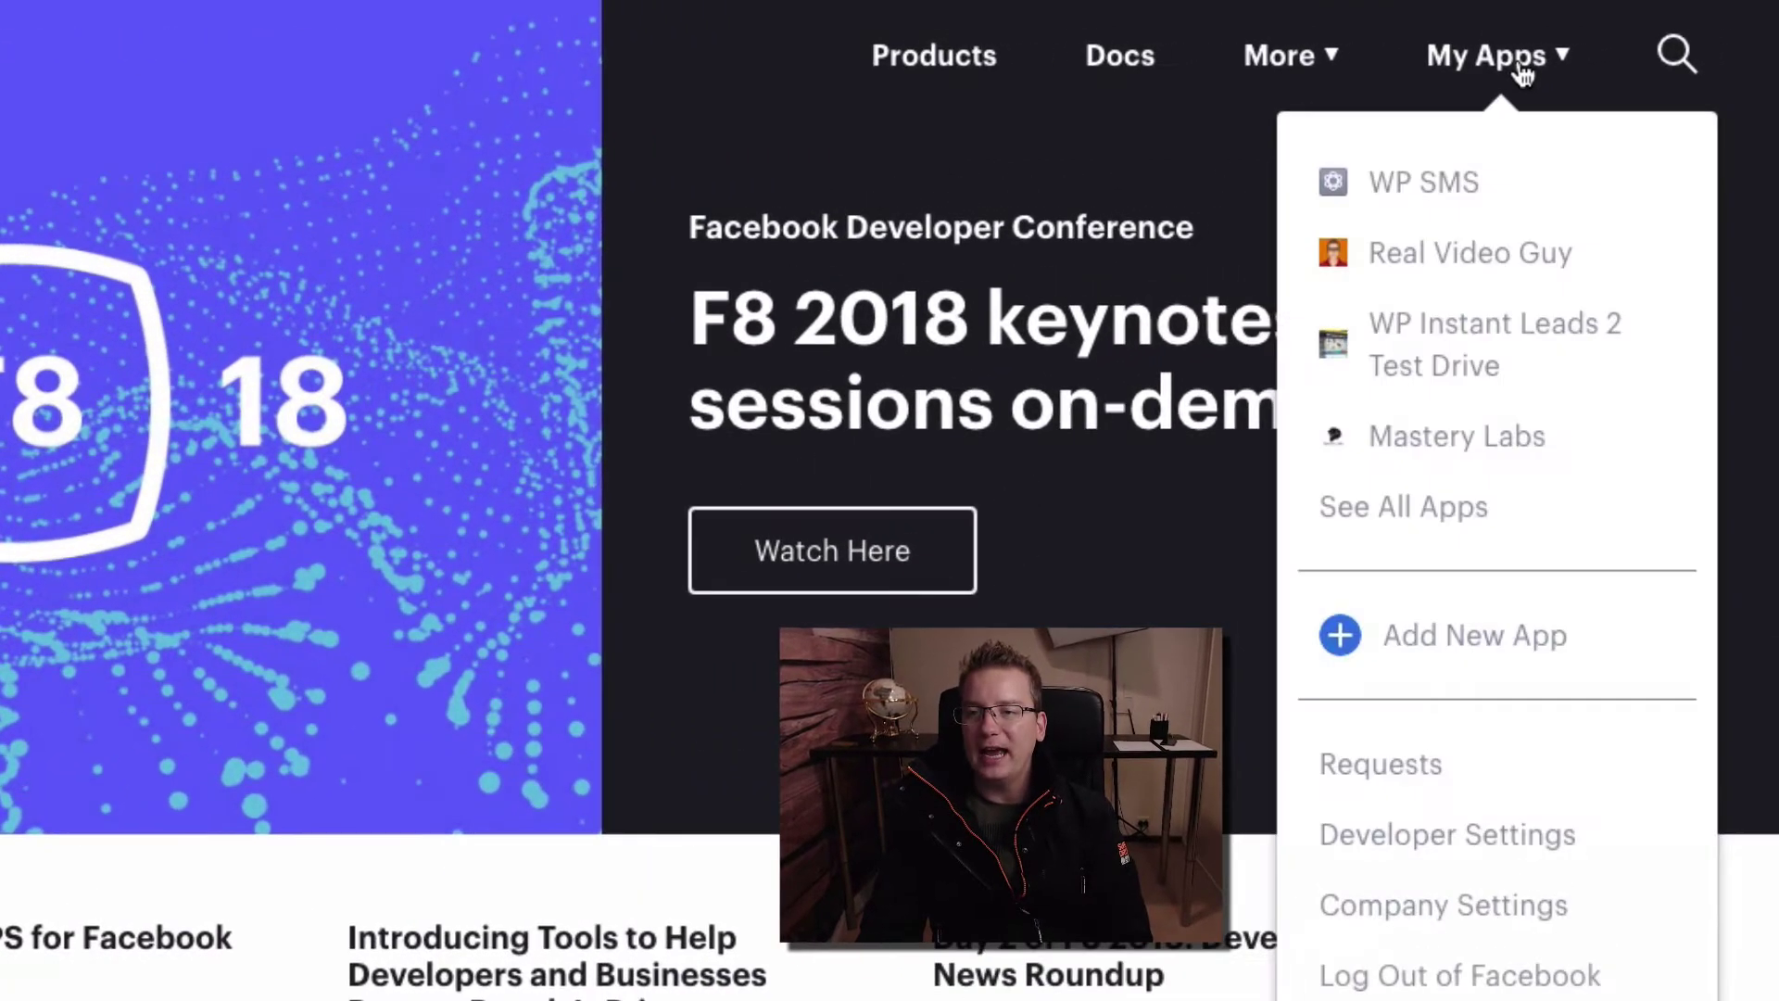
click(1527, 642)
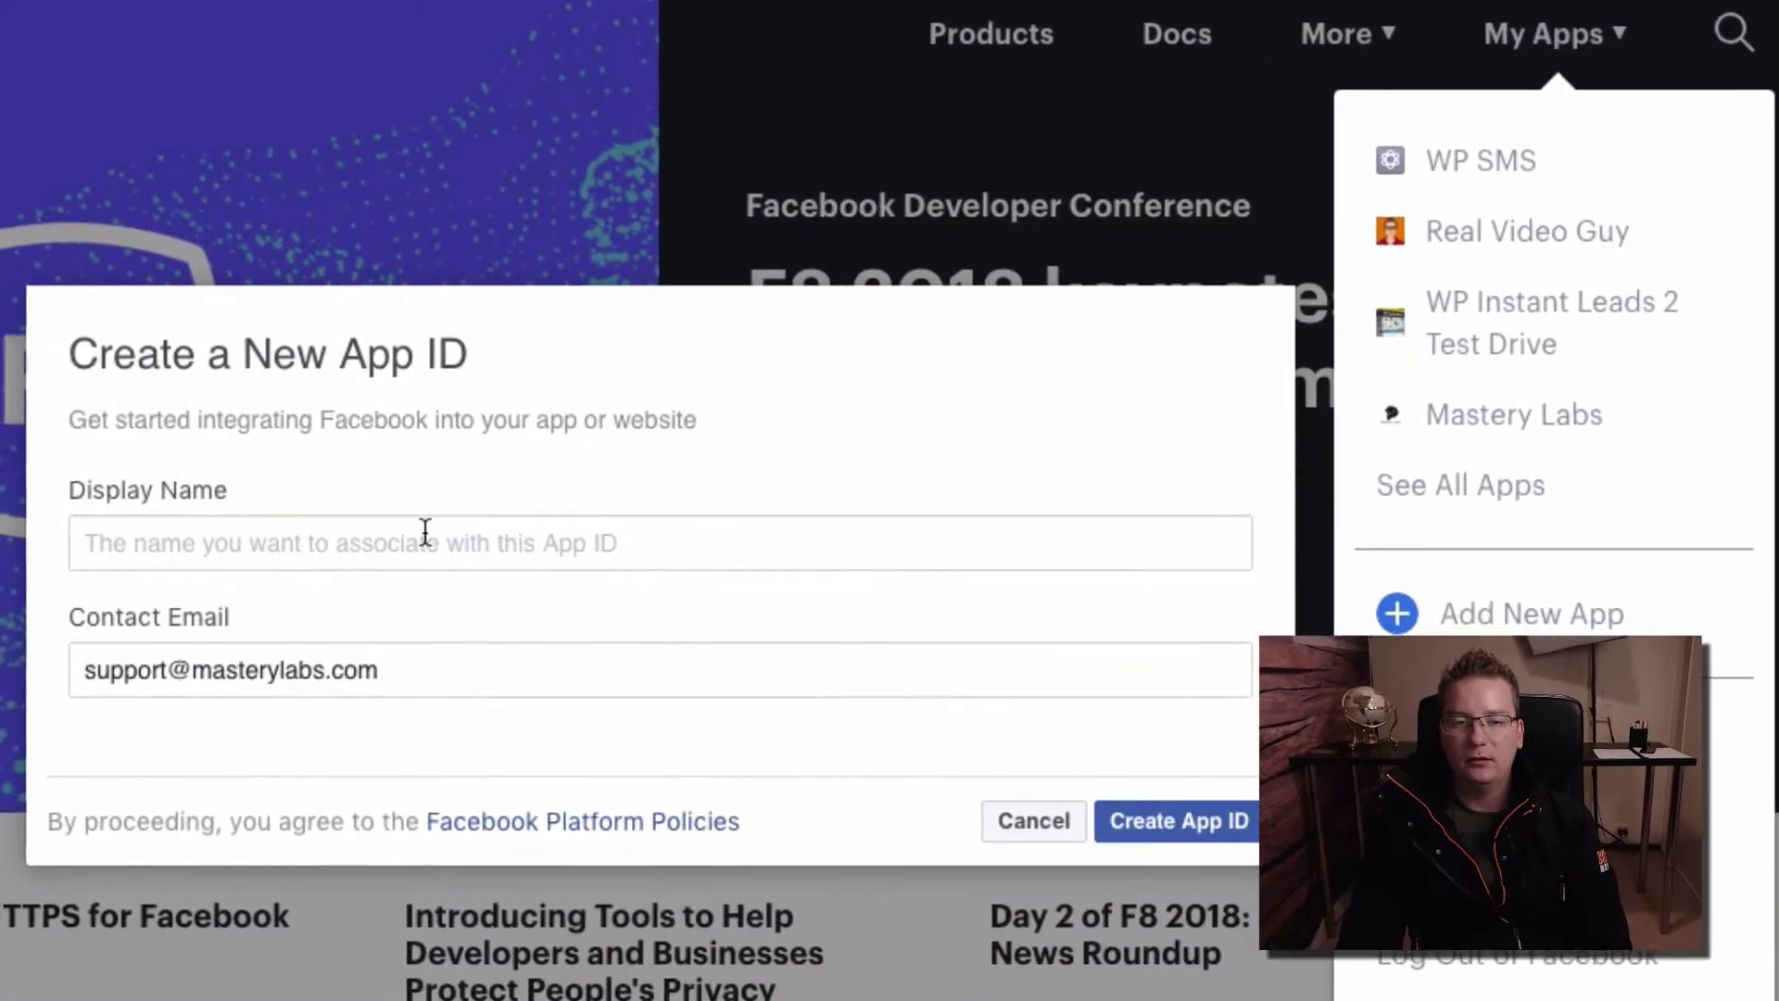
click(367, 550)
key(ctrl+v)
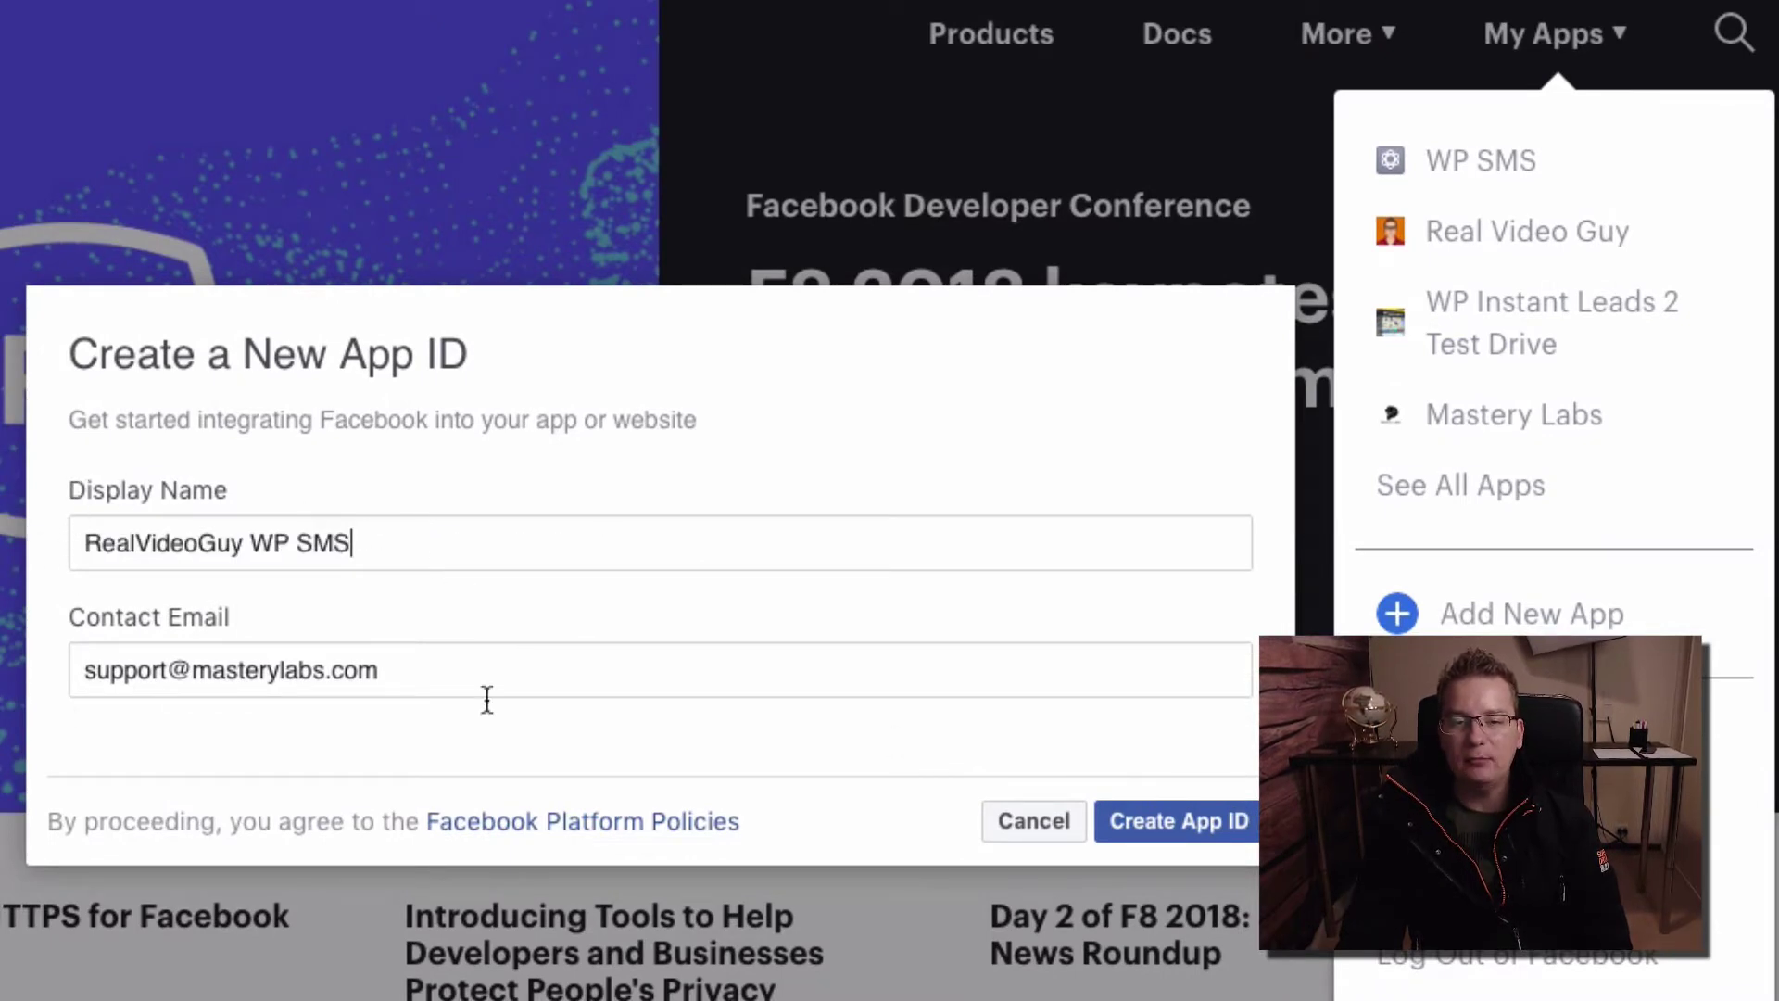
click(1184, 834)
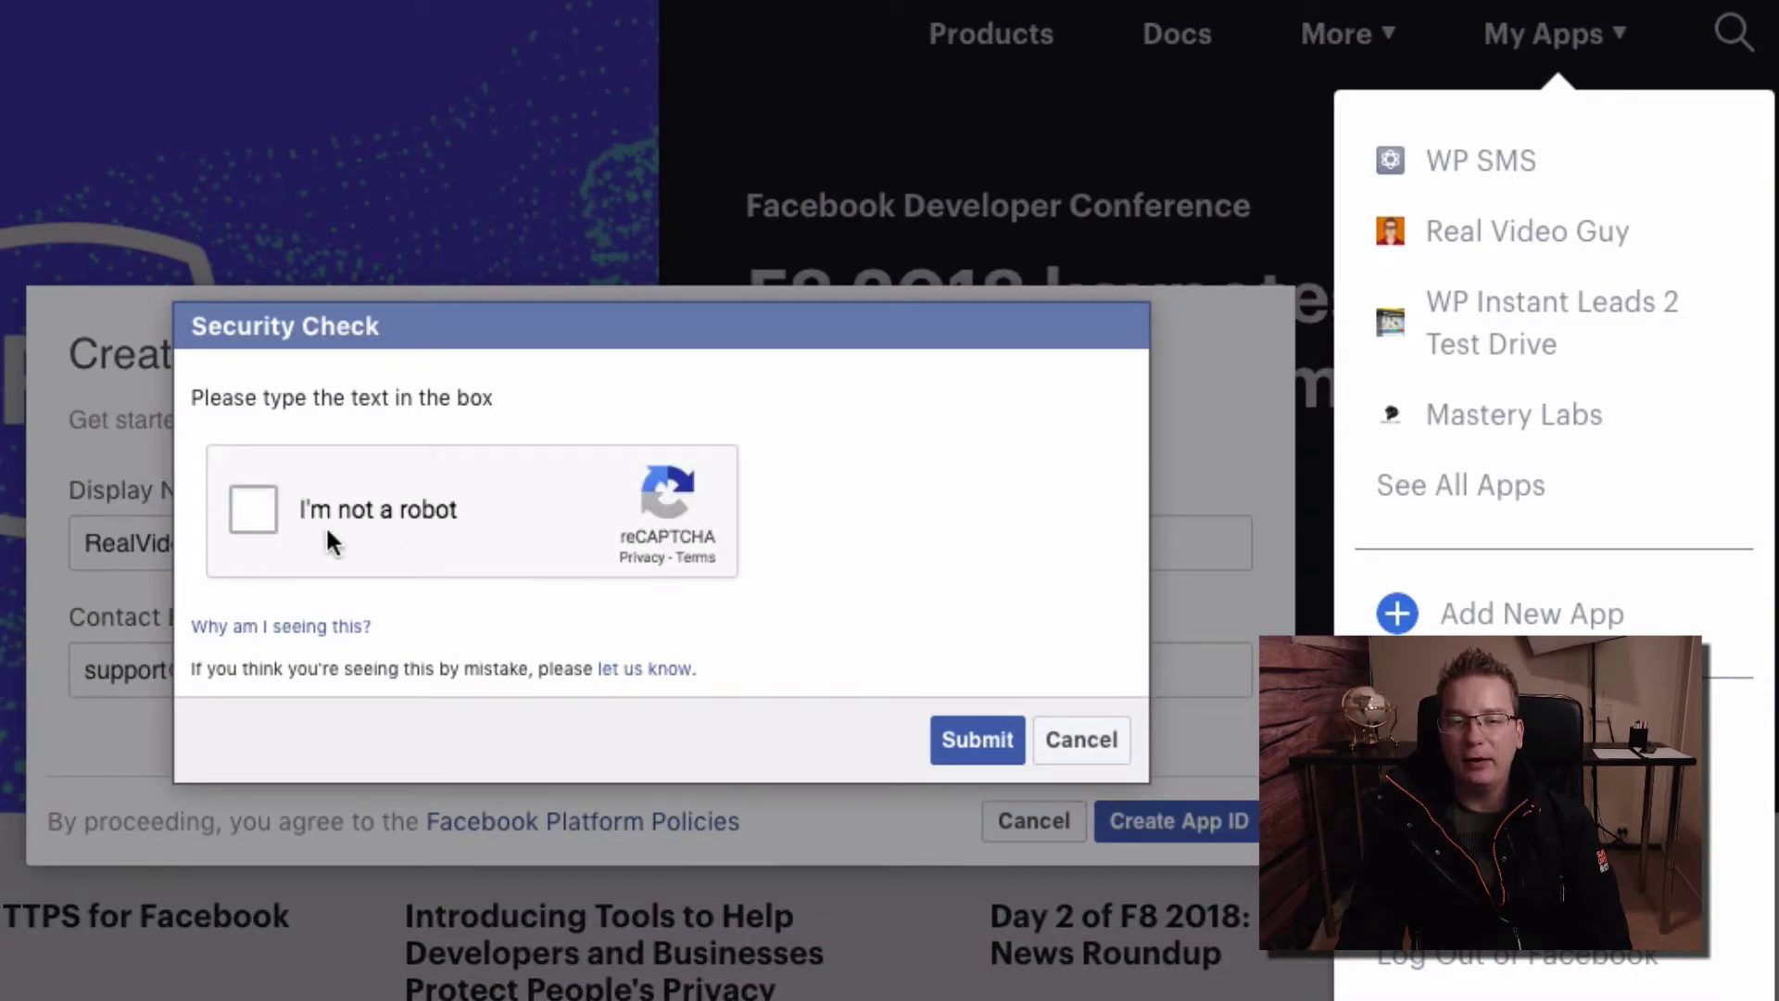
click(254, 510)
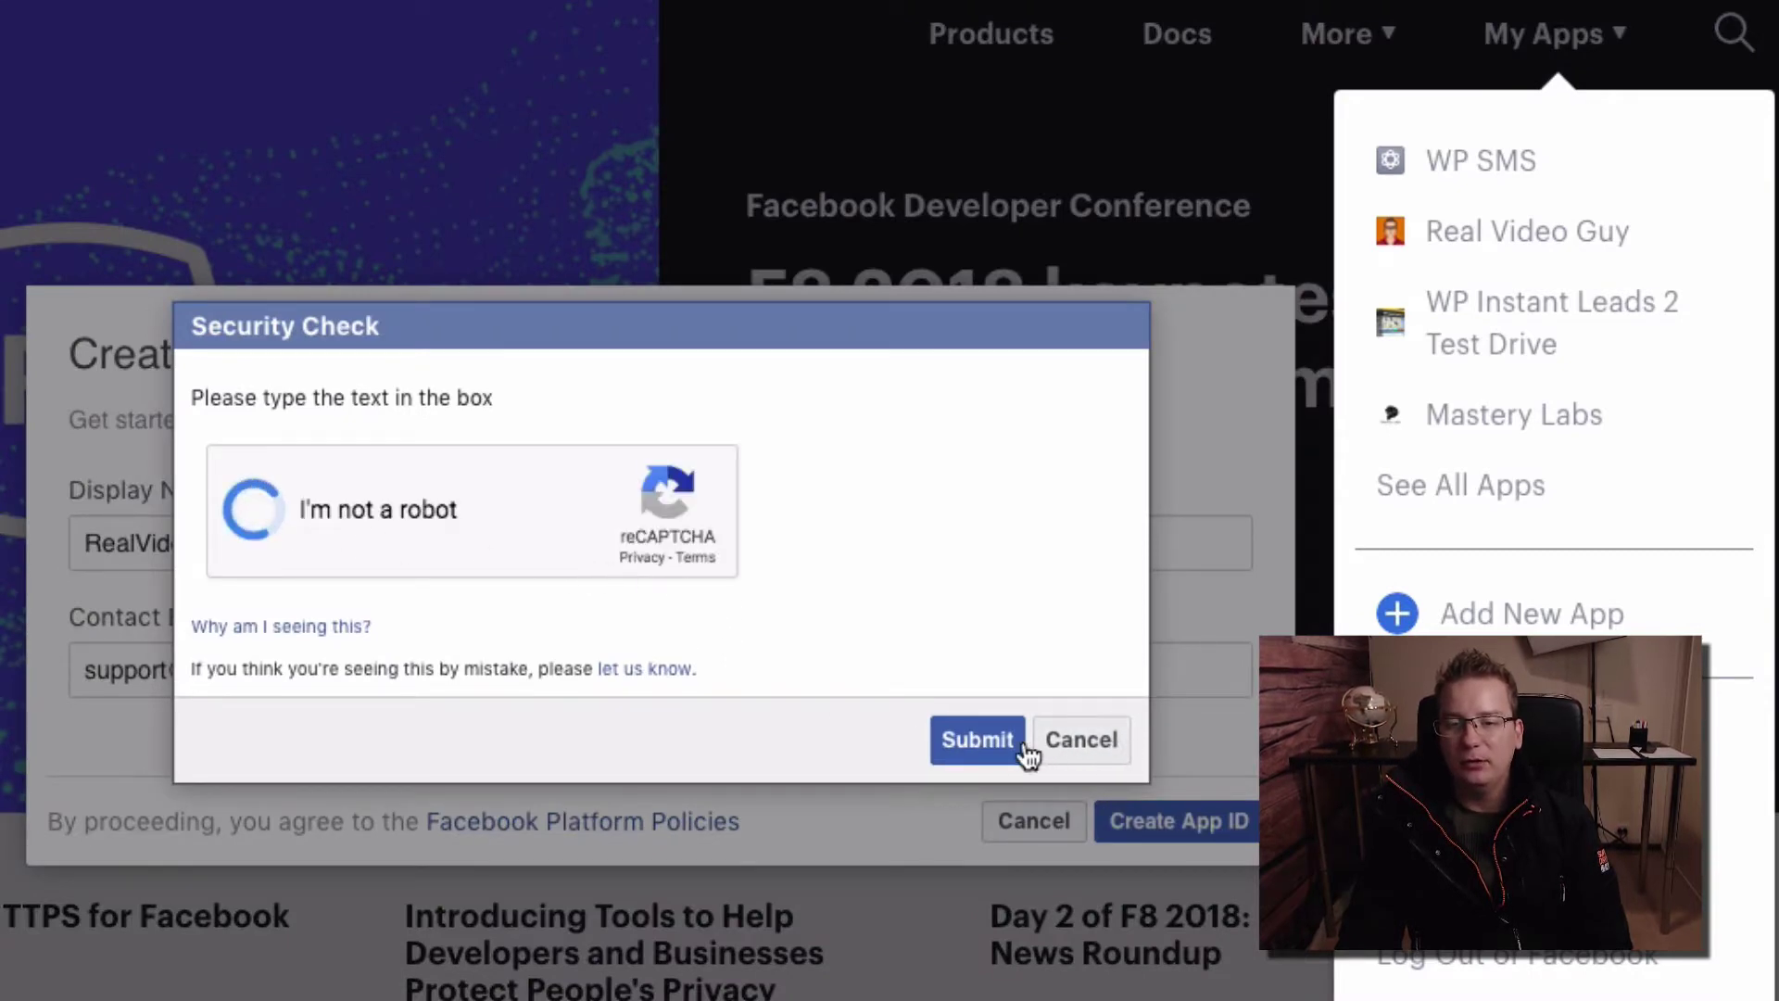
click(982, 746)
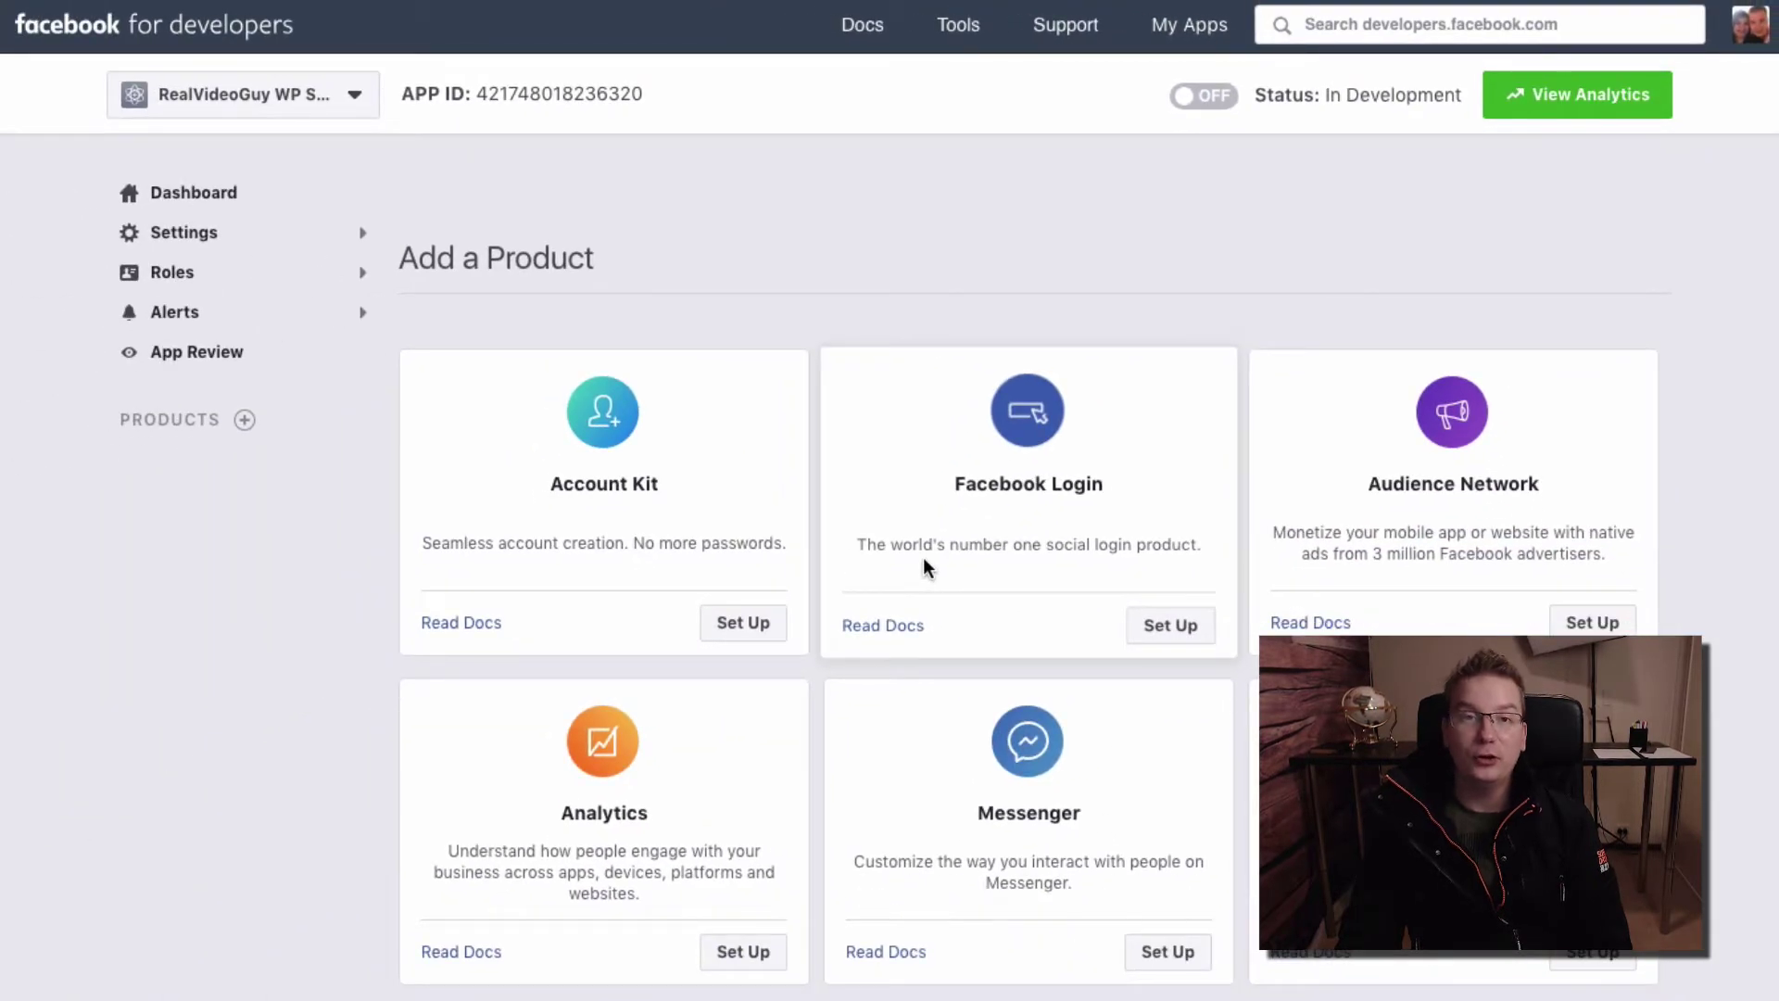
Open the app's Basic page from the Settings section of the sidebar
click(243, 237)
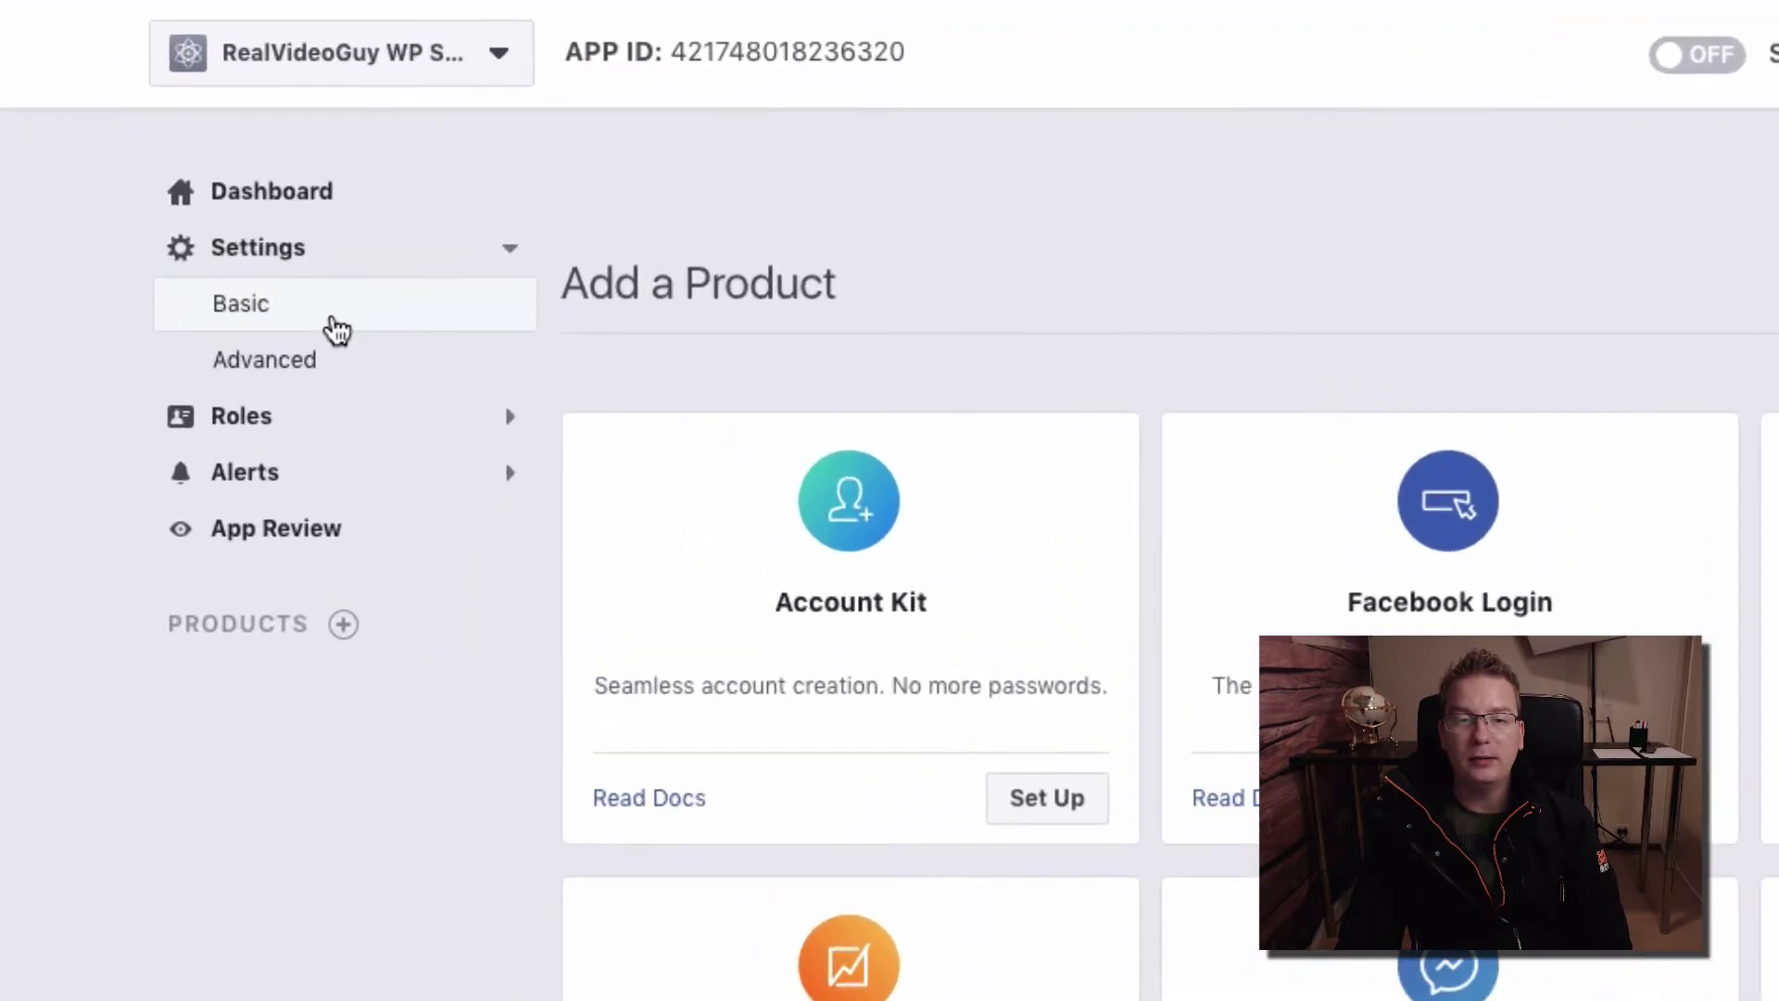
click(333, 327)
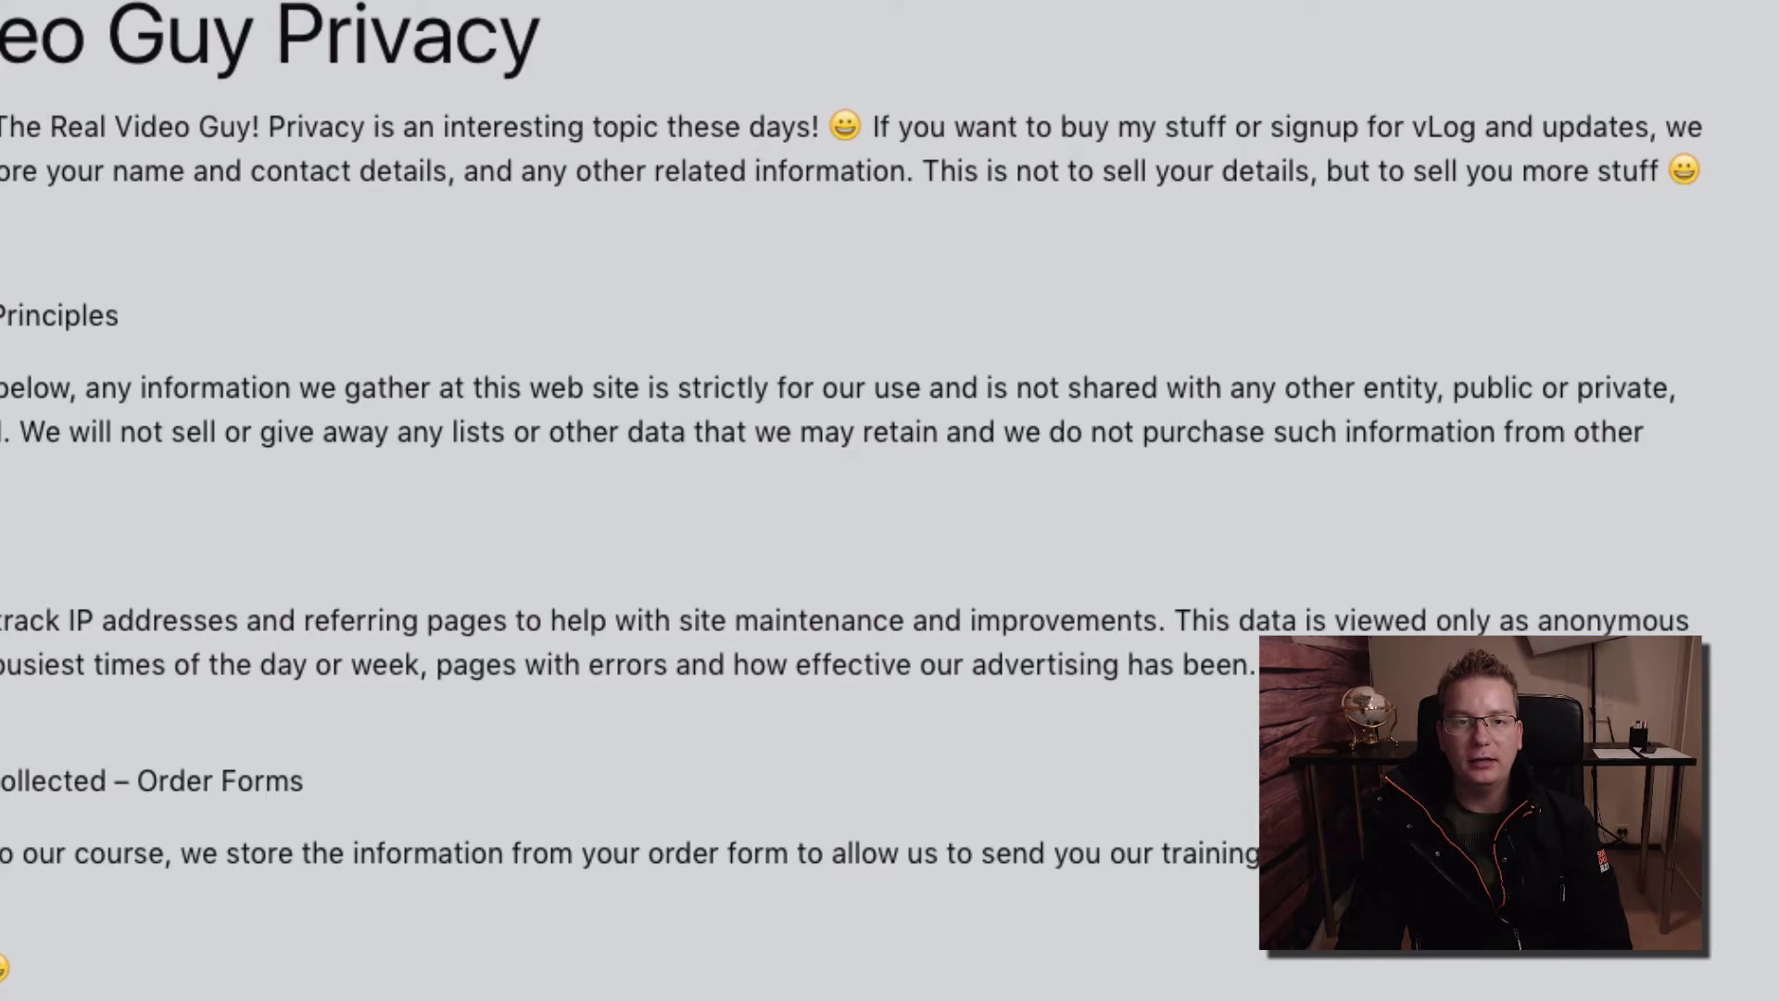
Take the privacy page address realvideoguy.com/privacy from the browser's address bar
click(599, 37)
key(ctrl+c)
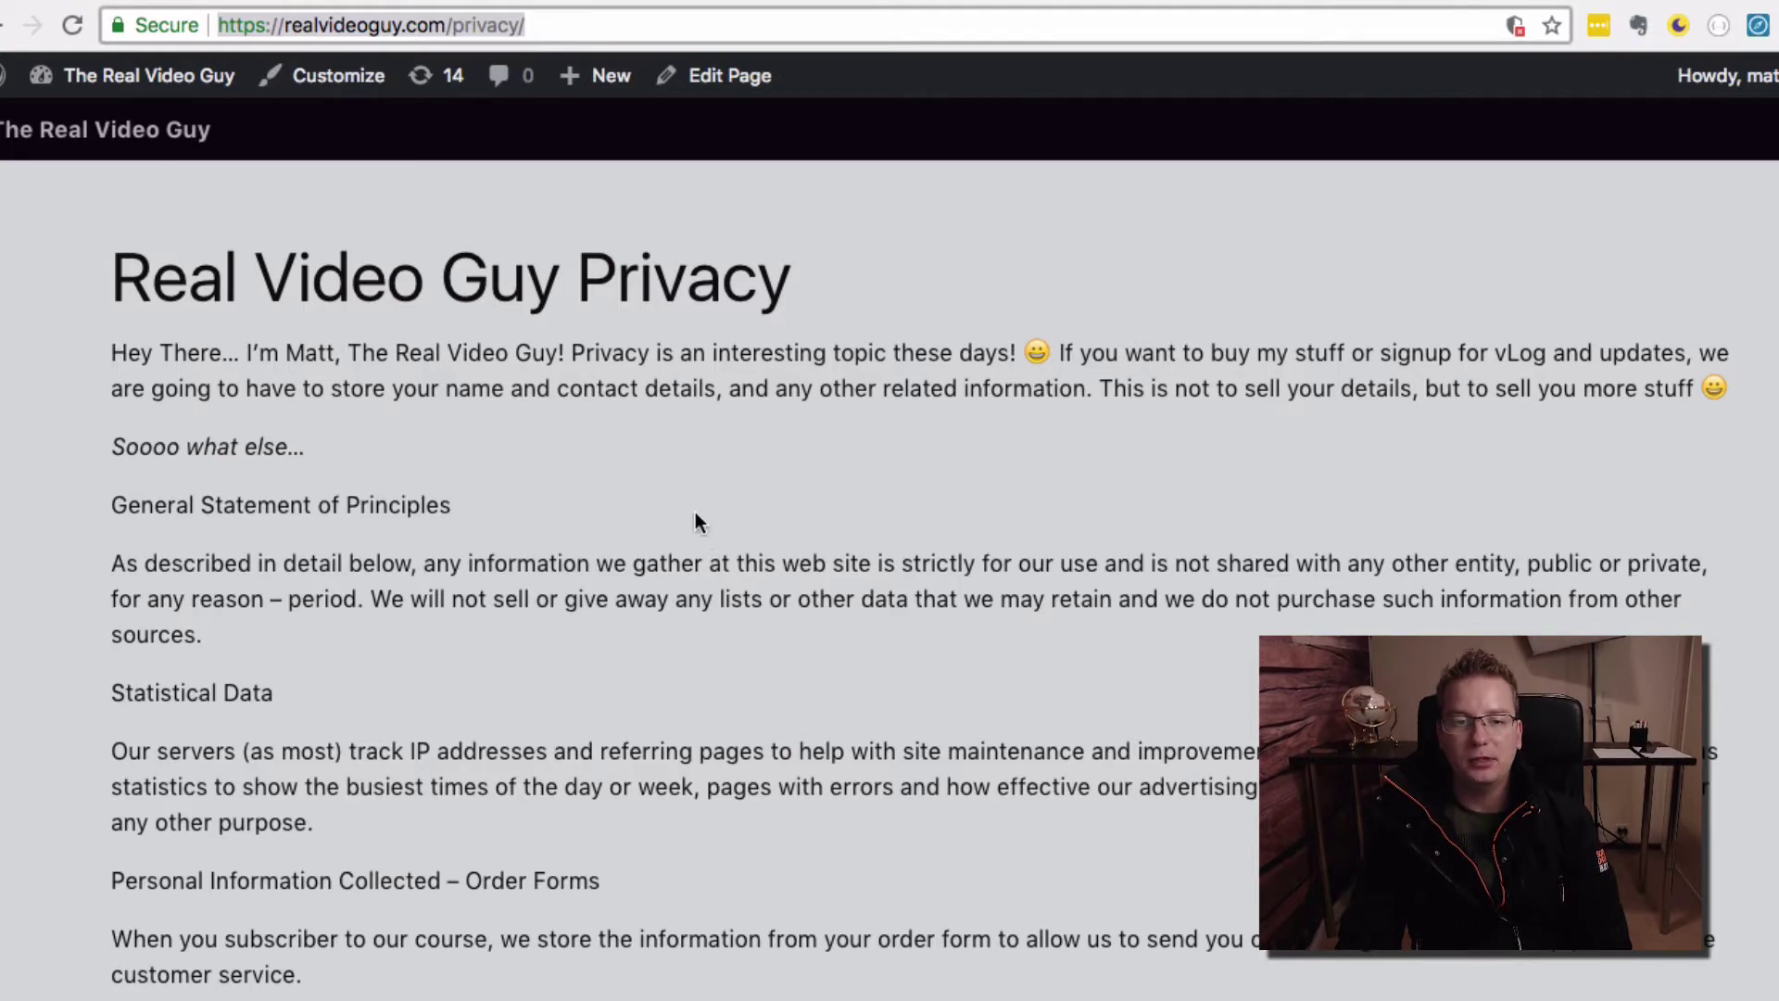
key(Return)
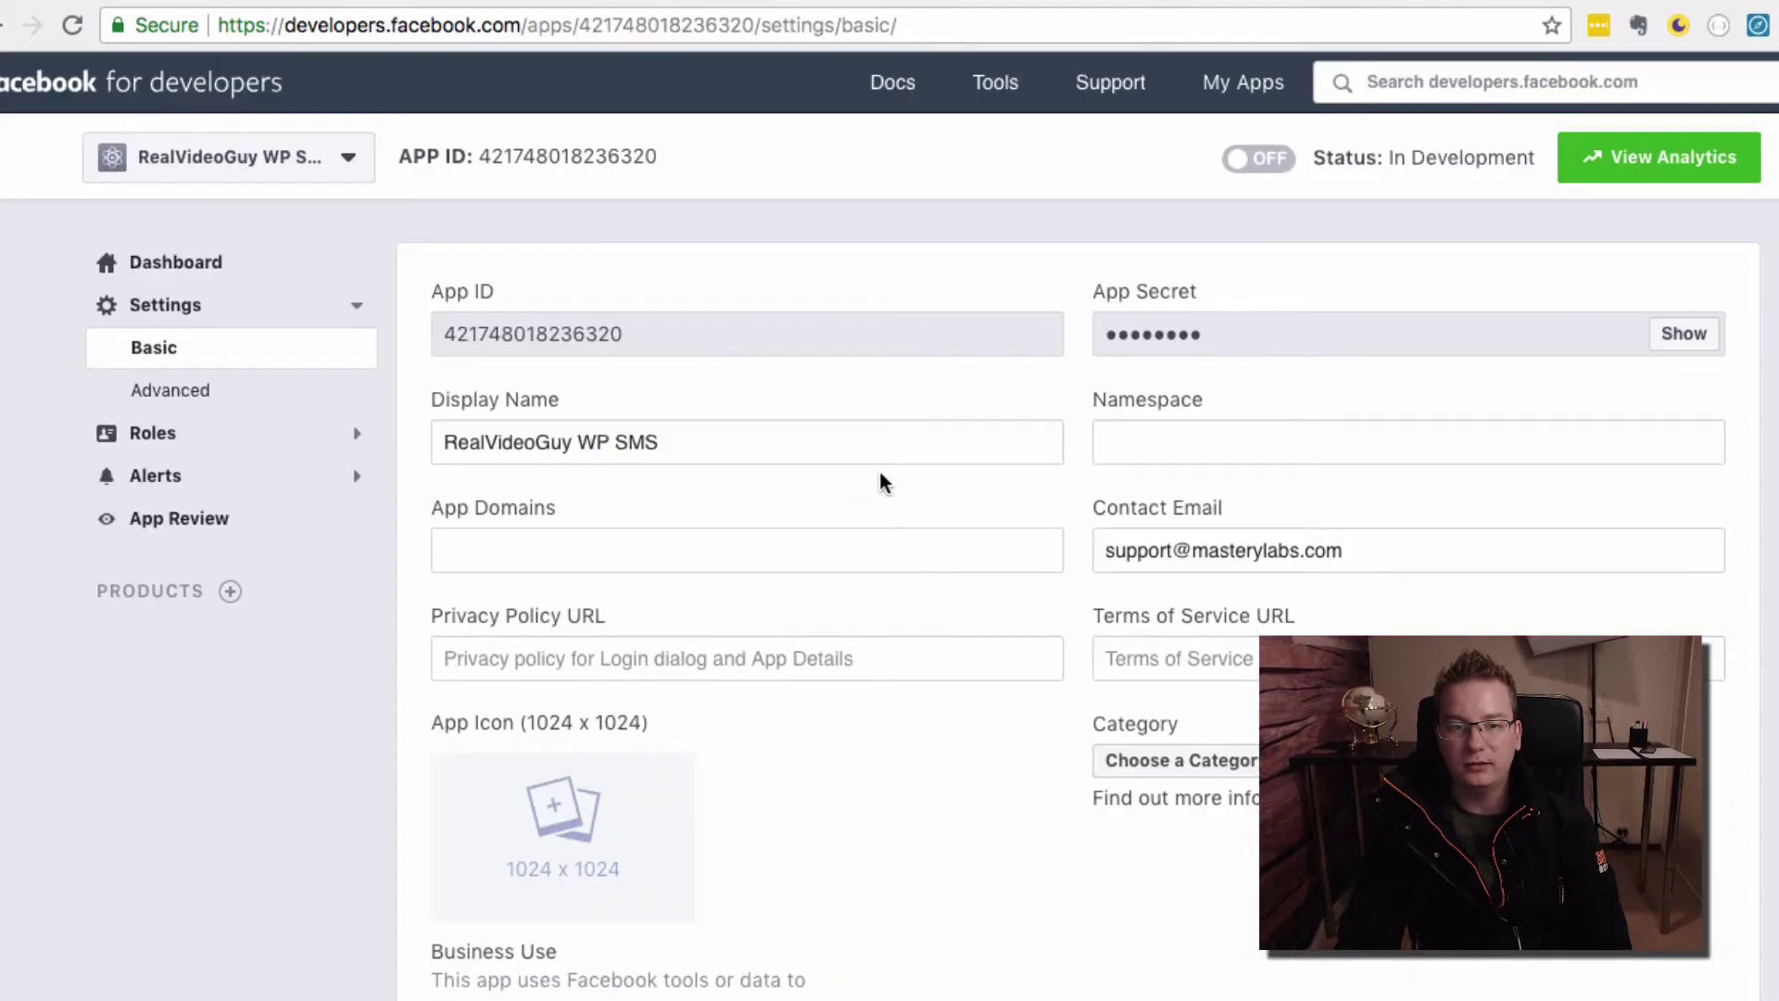
click(794, 528)
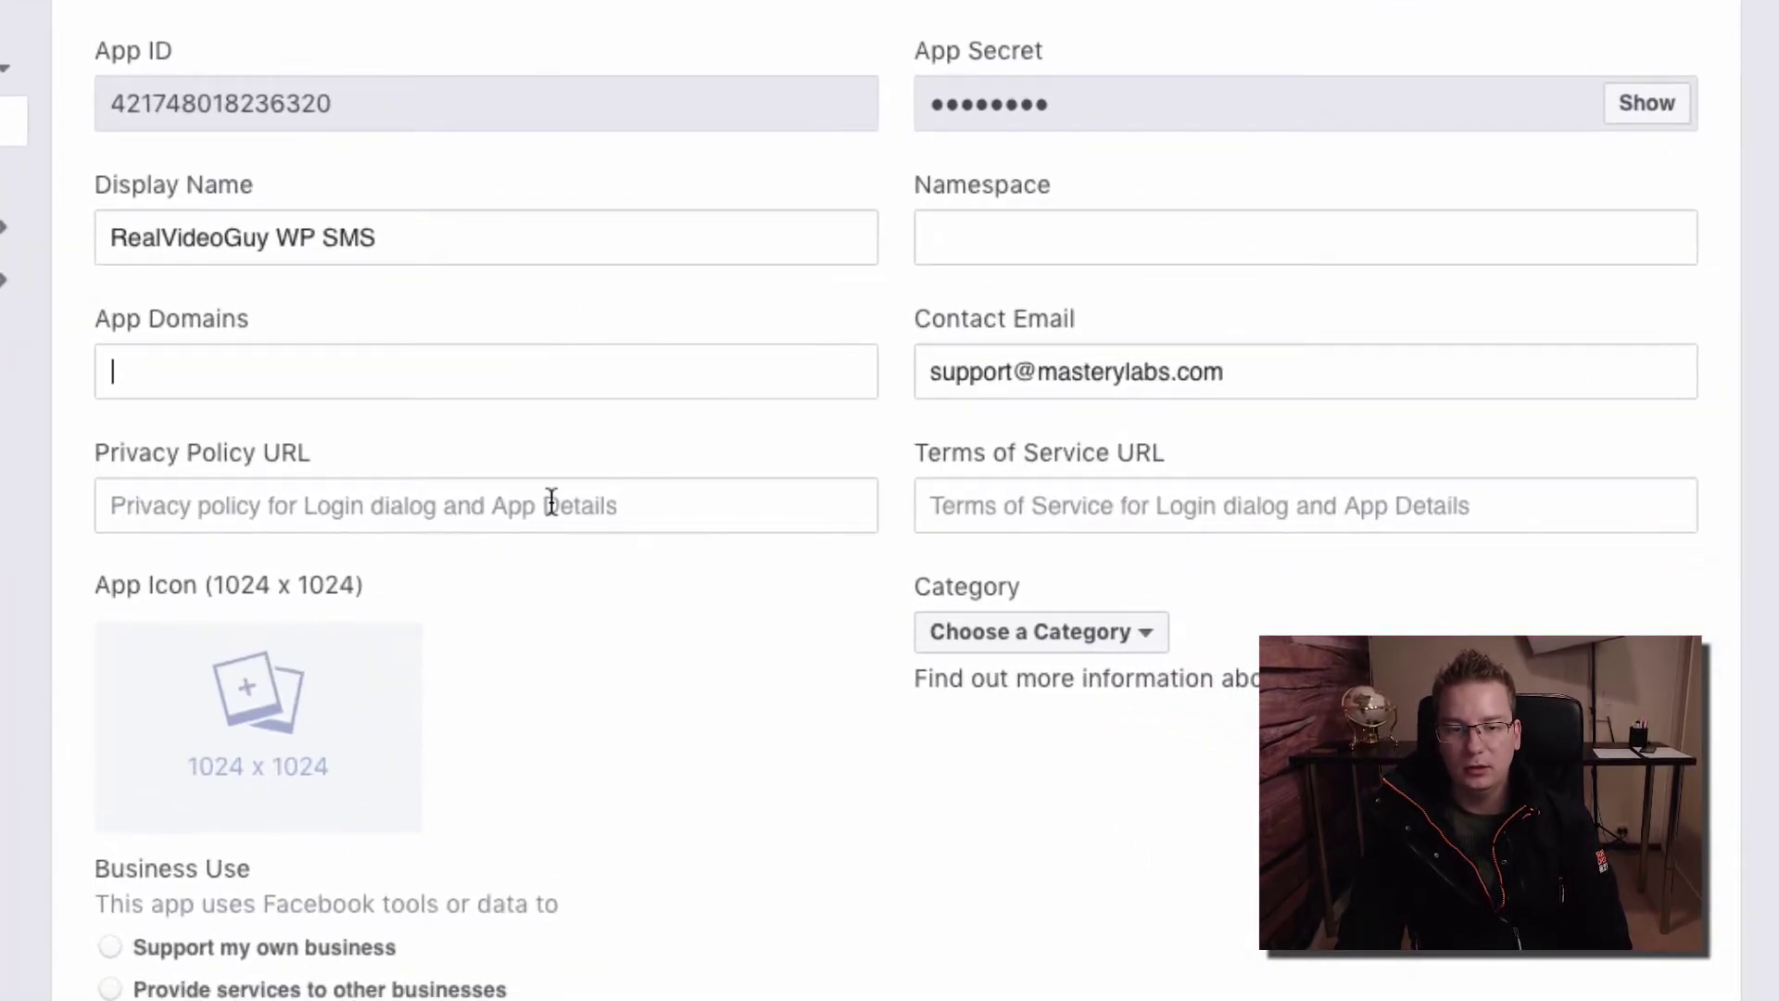
click(498, 505)
key(ctrl+v)
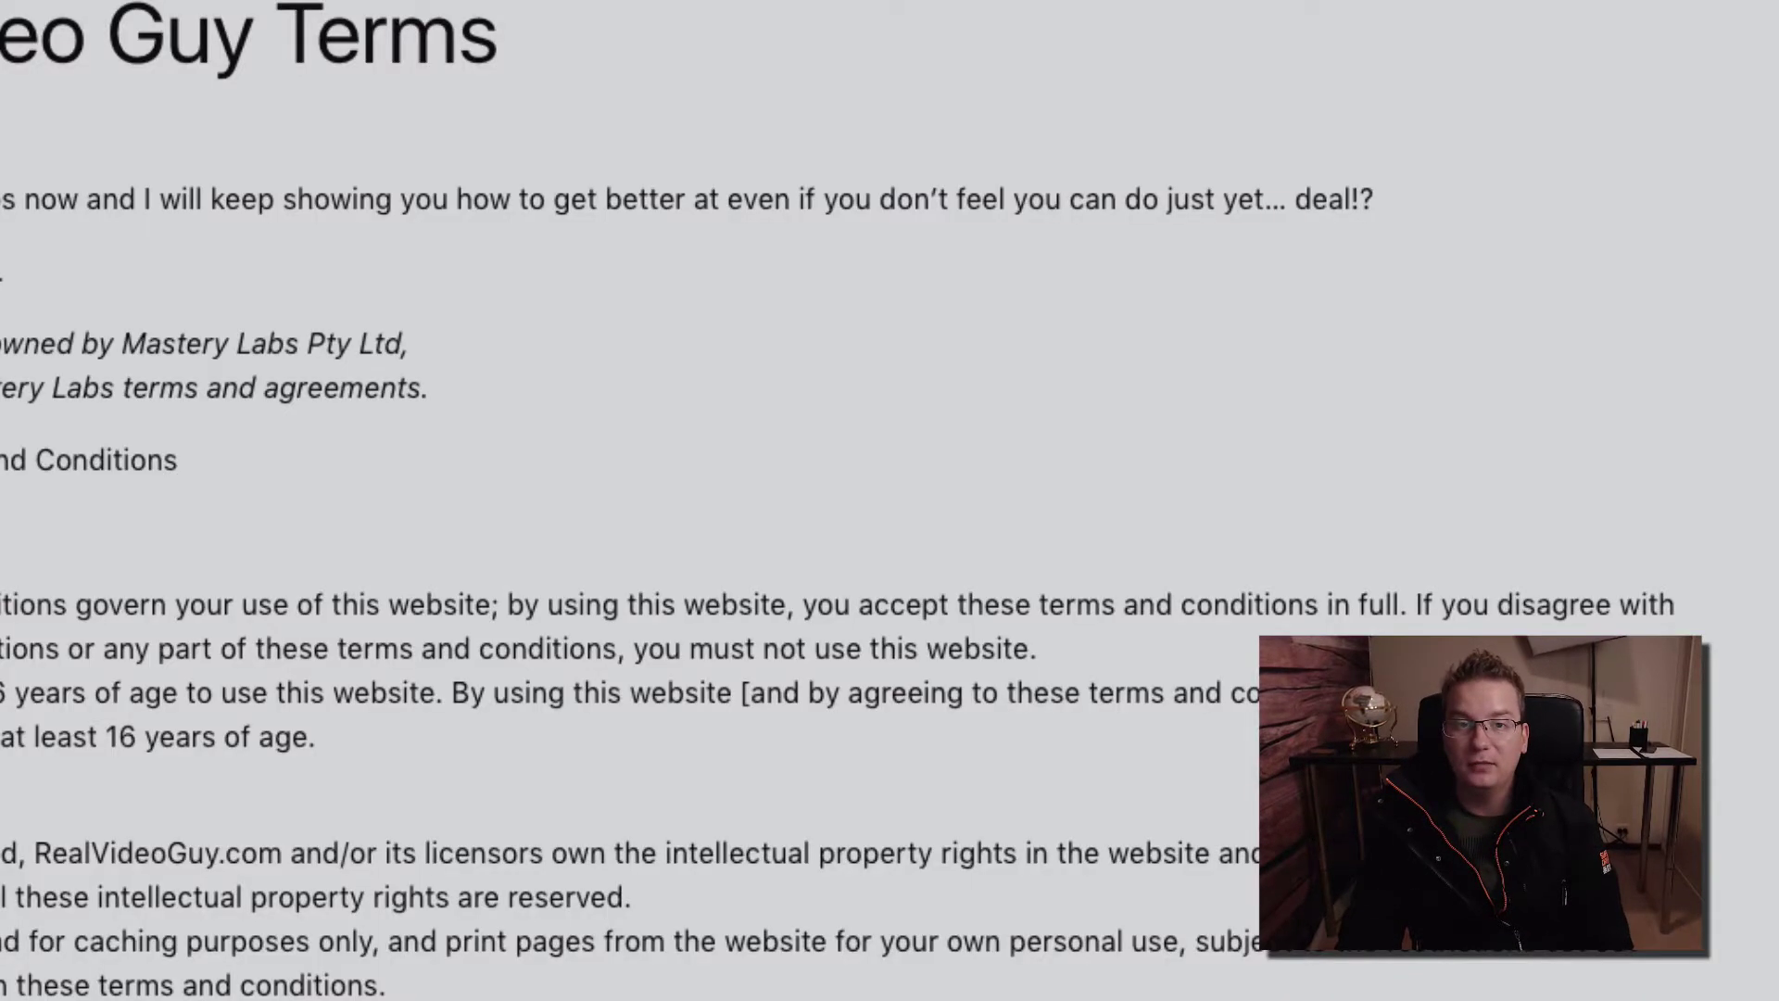
click(638, 28)
key(super+c)
click(582, 501)
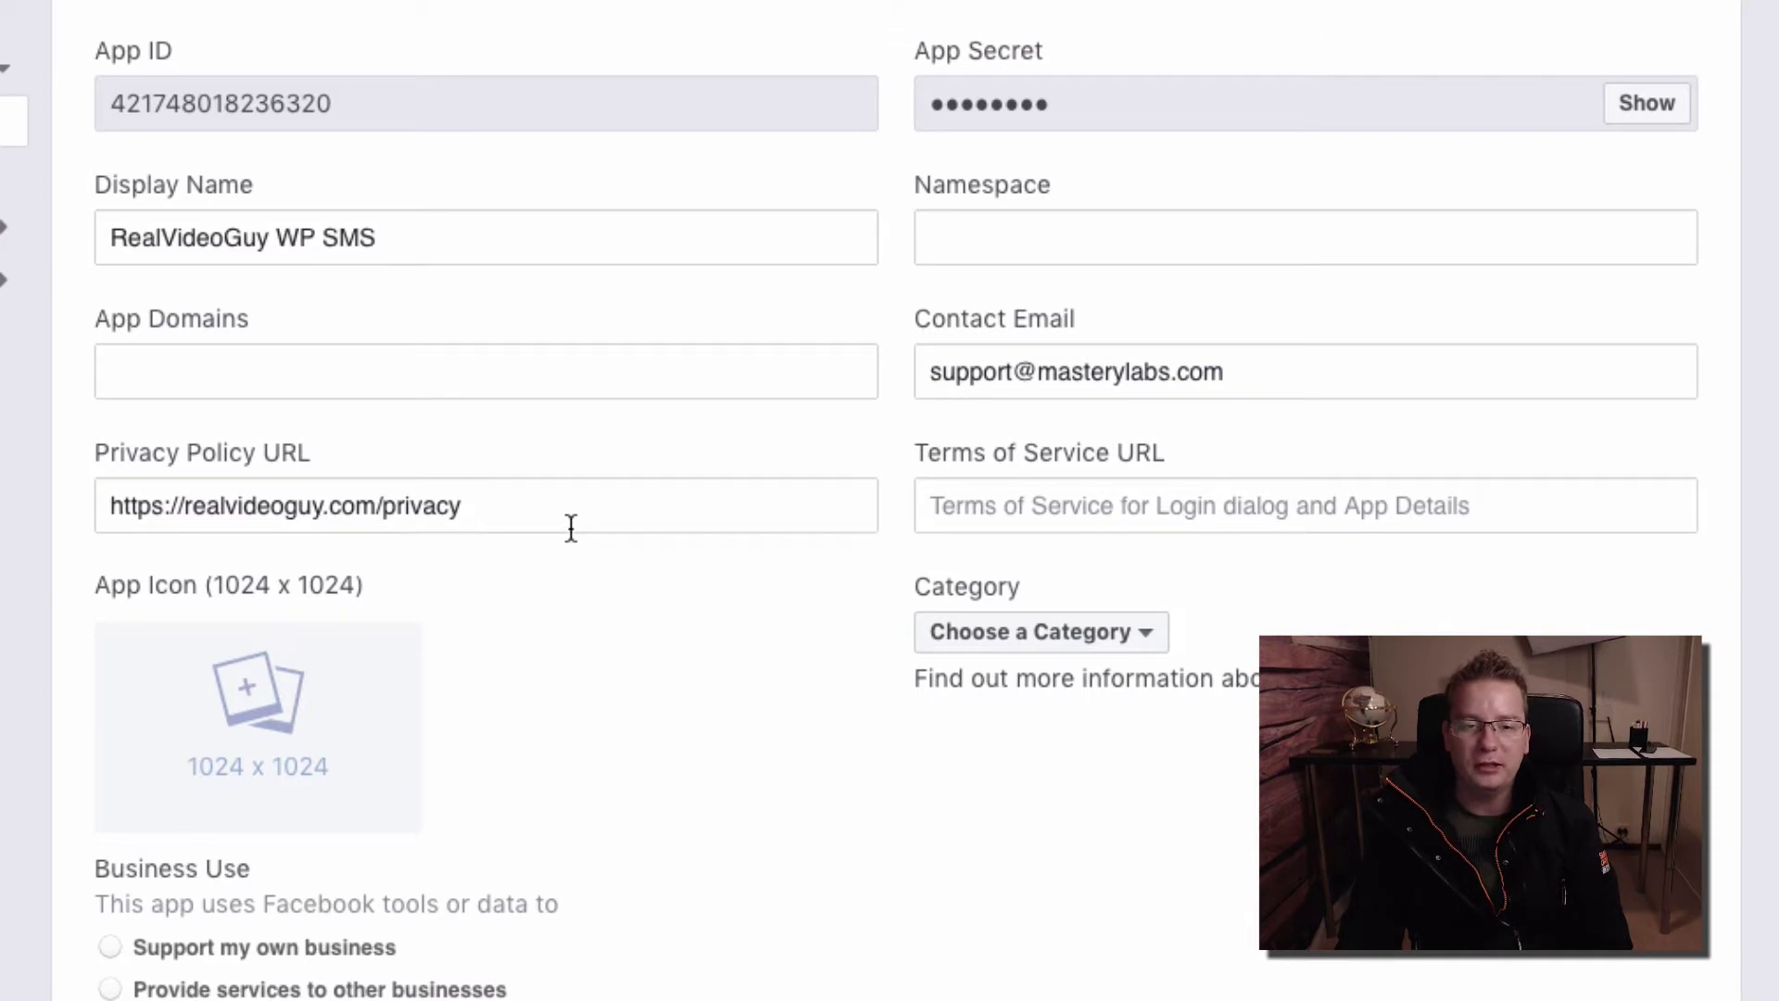
click(989, 500)
key(super+v)
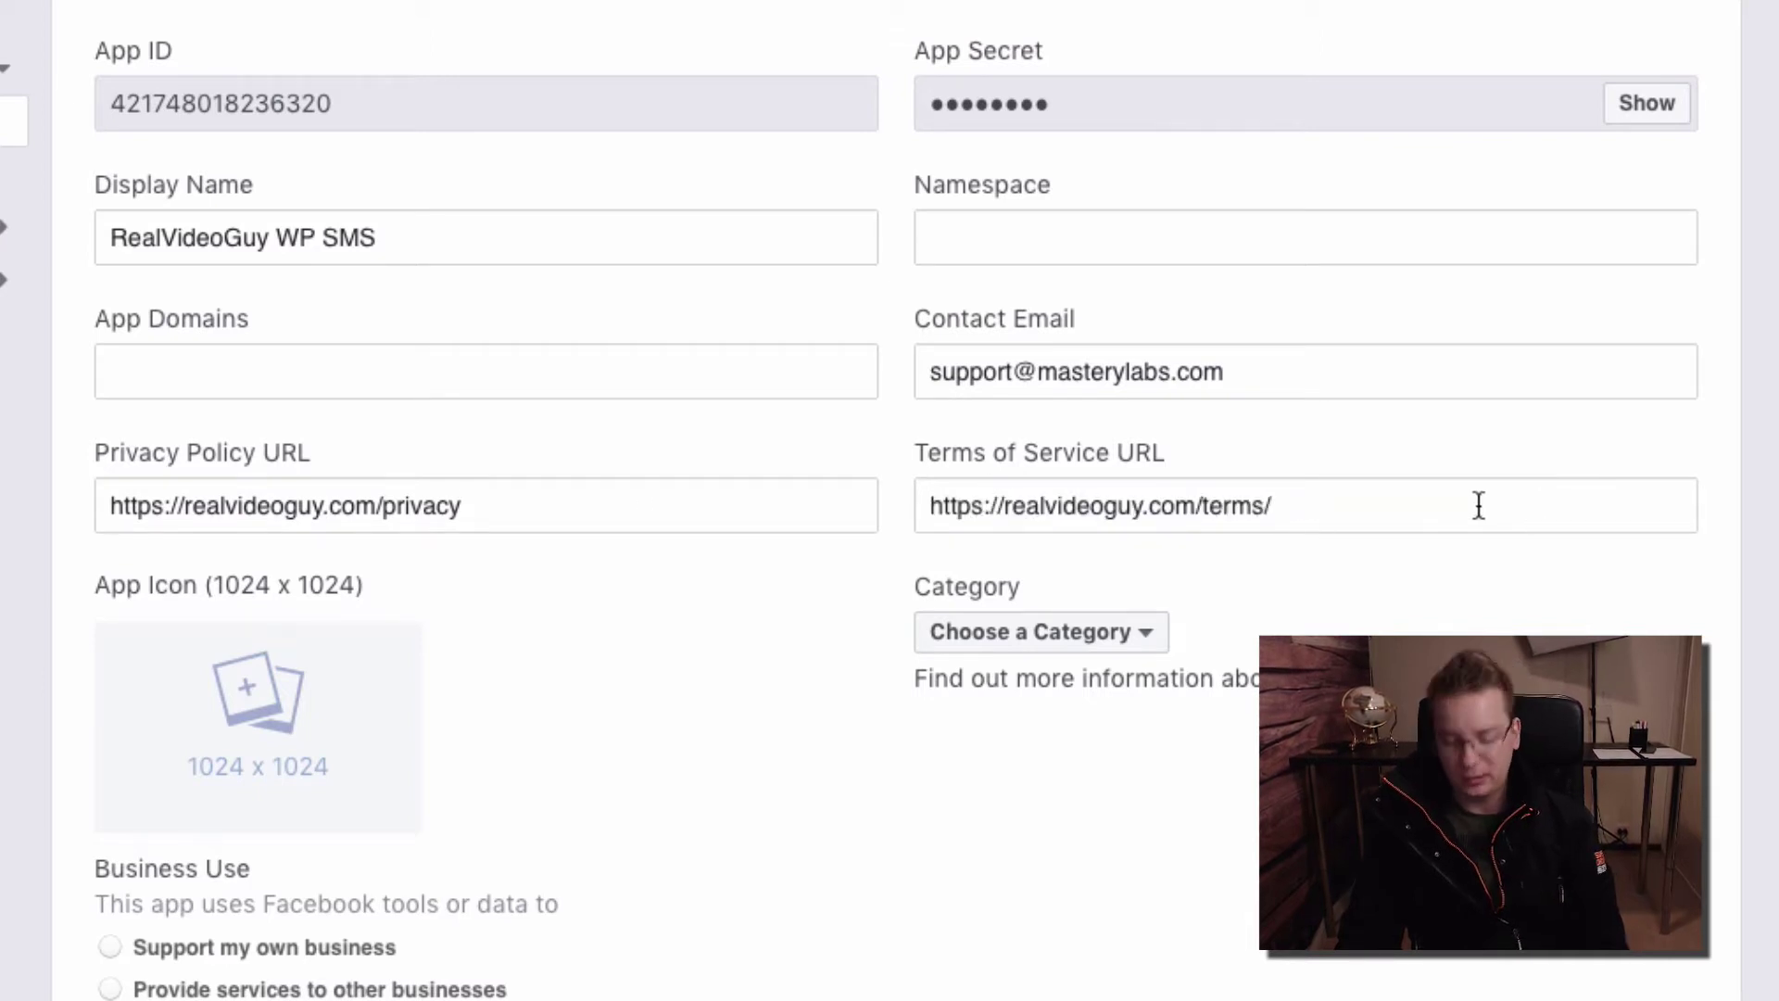
key(BackSpace)
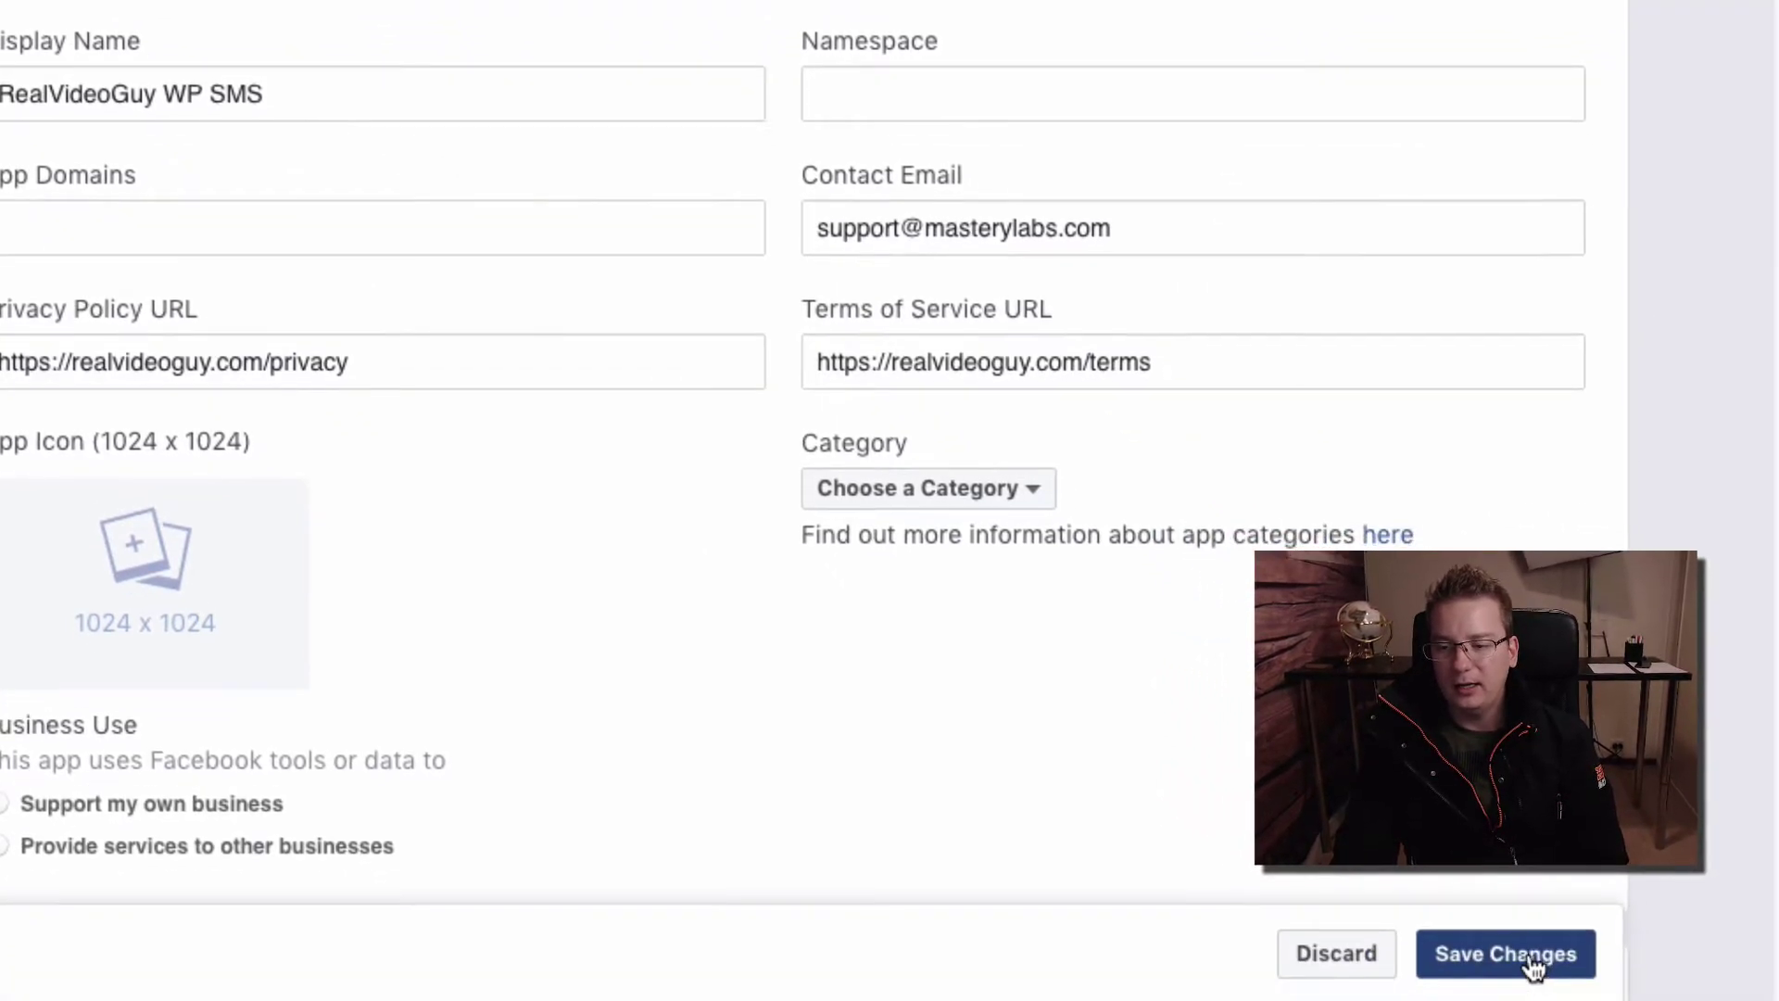
click(1631, 1000)
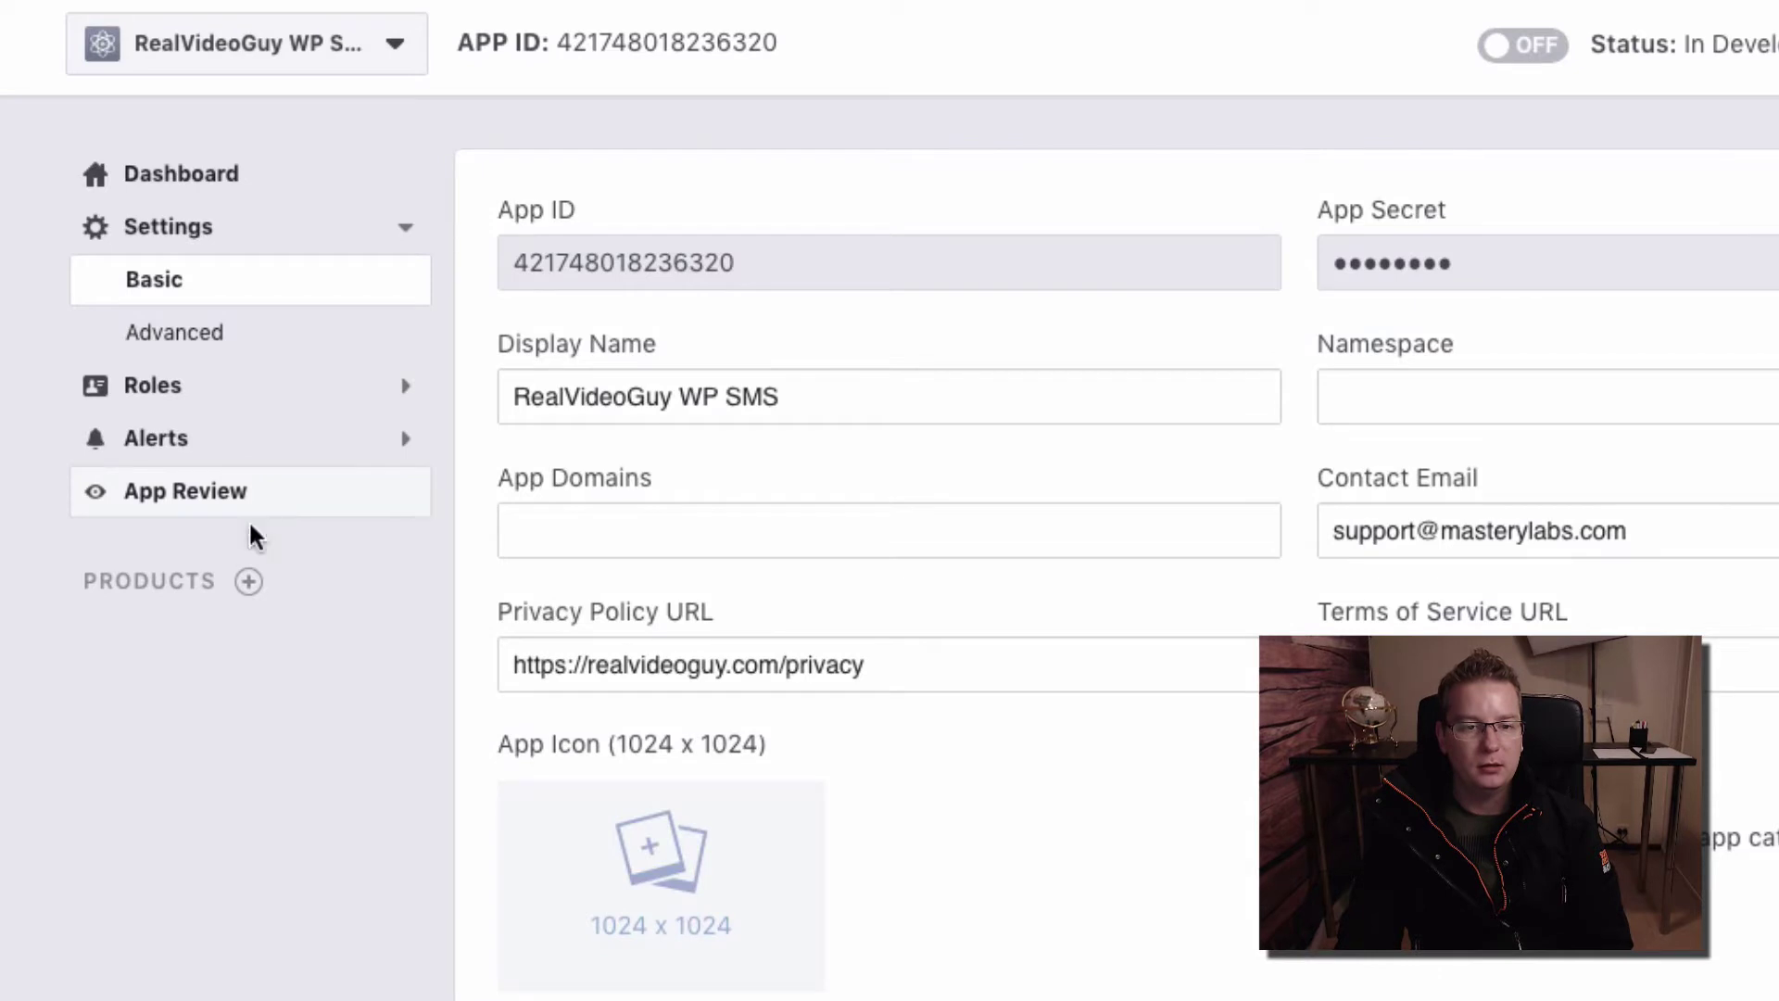
Add Account Kit to the app, choose Web, and step the Quickstart through to Next Steps
click(249, 584)
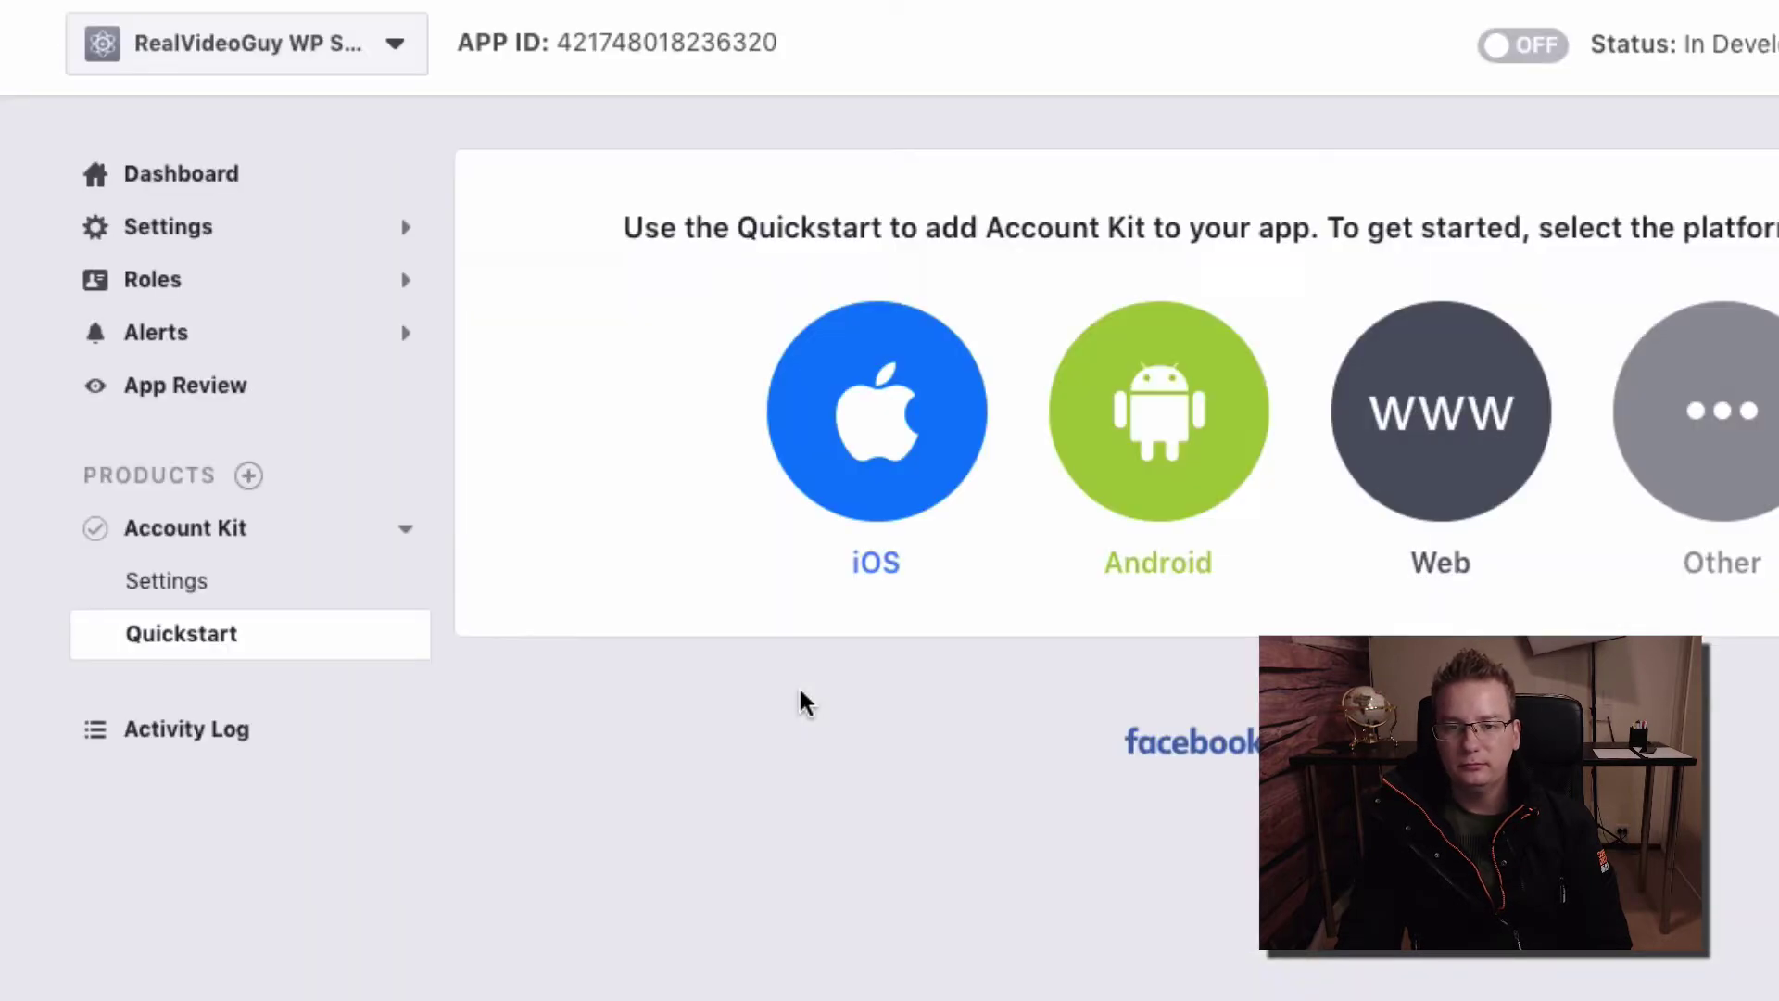
click(1441, 468)
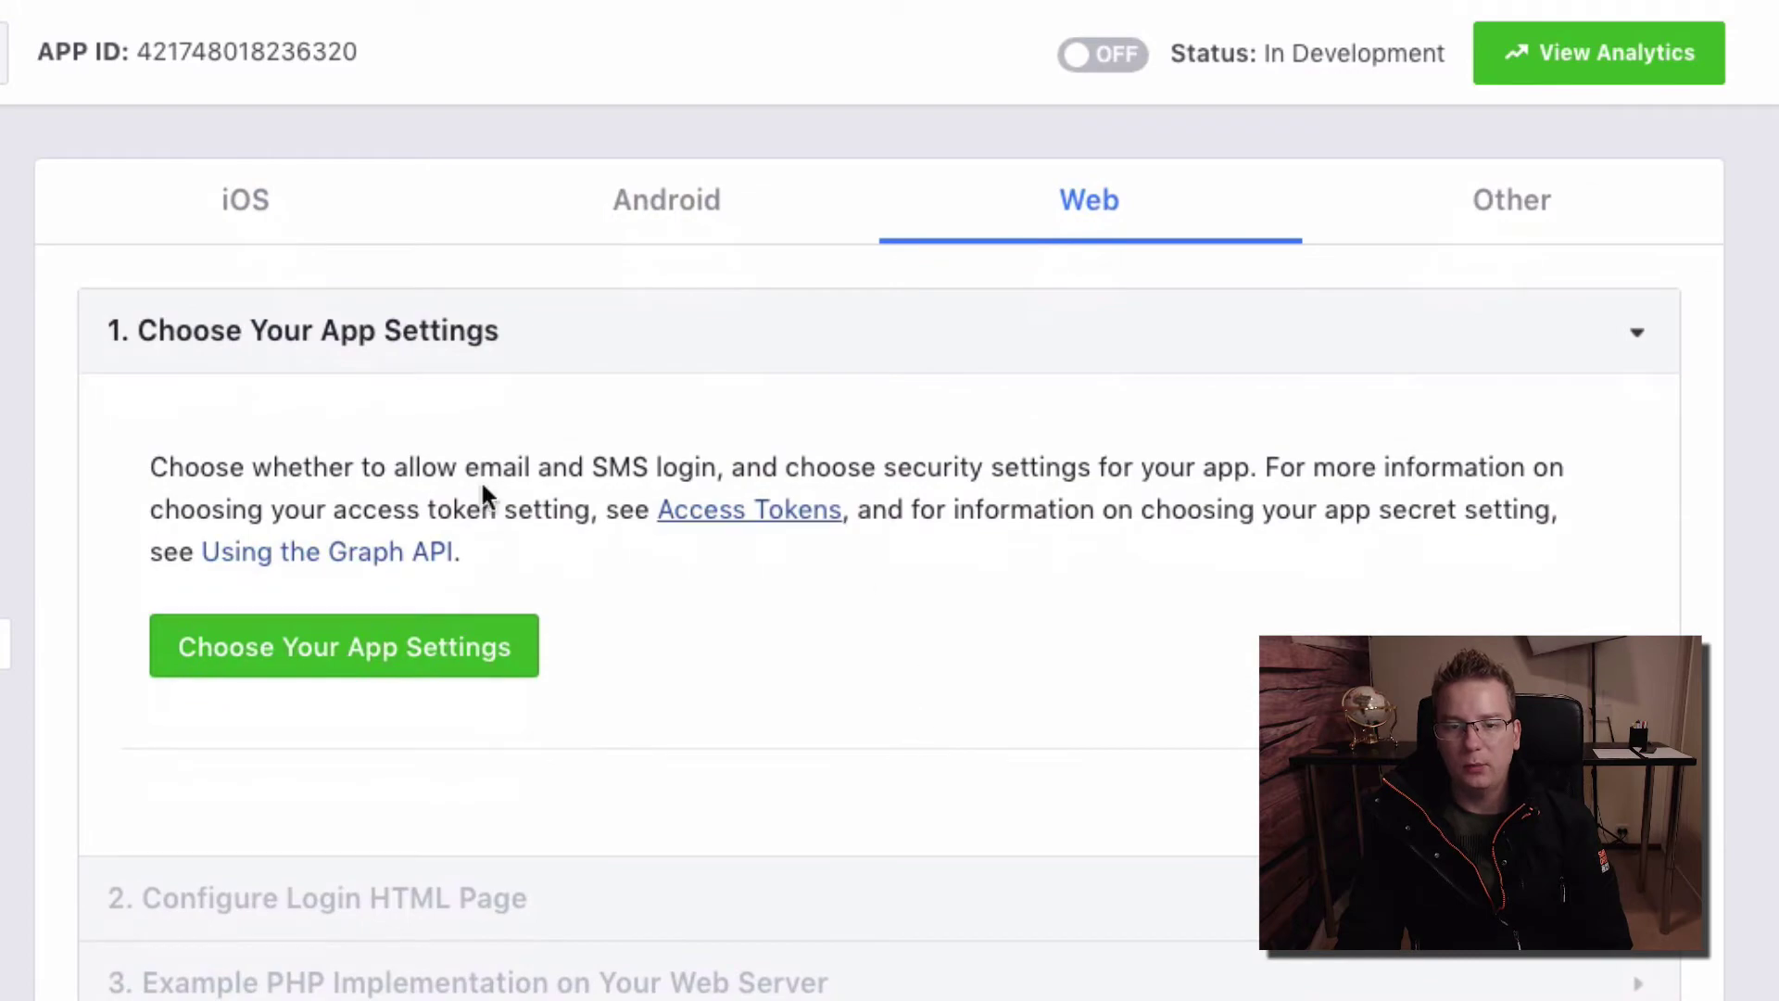
click(1613, 898)
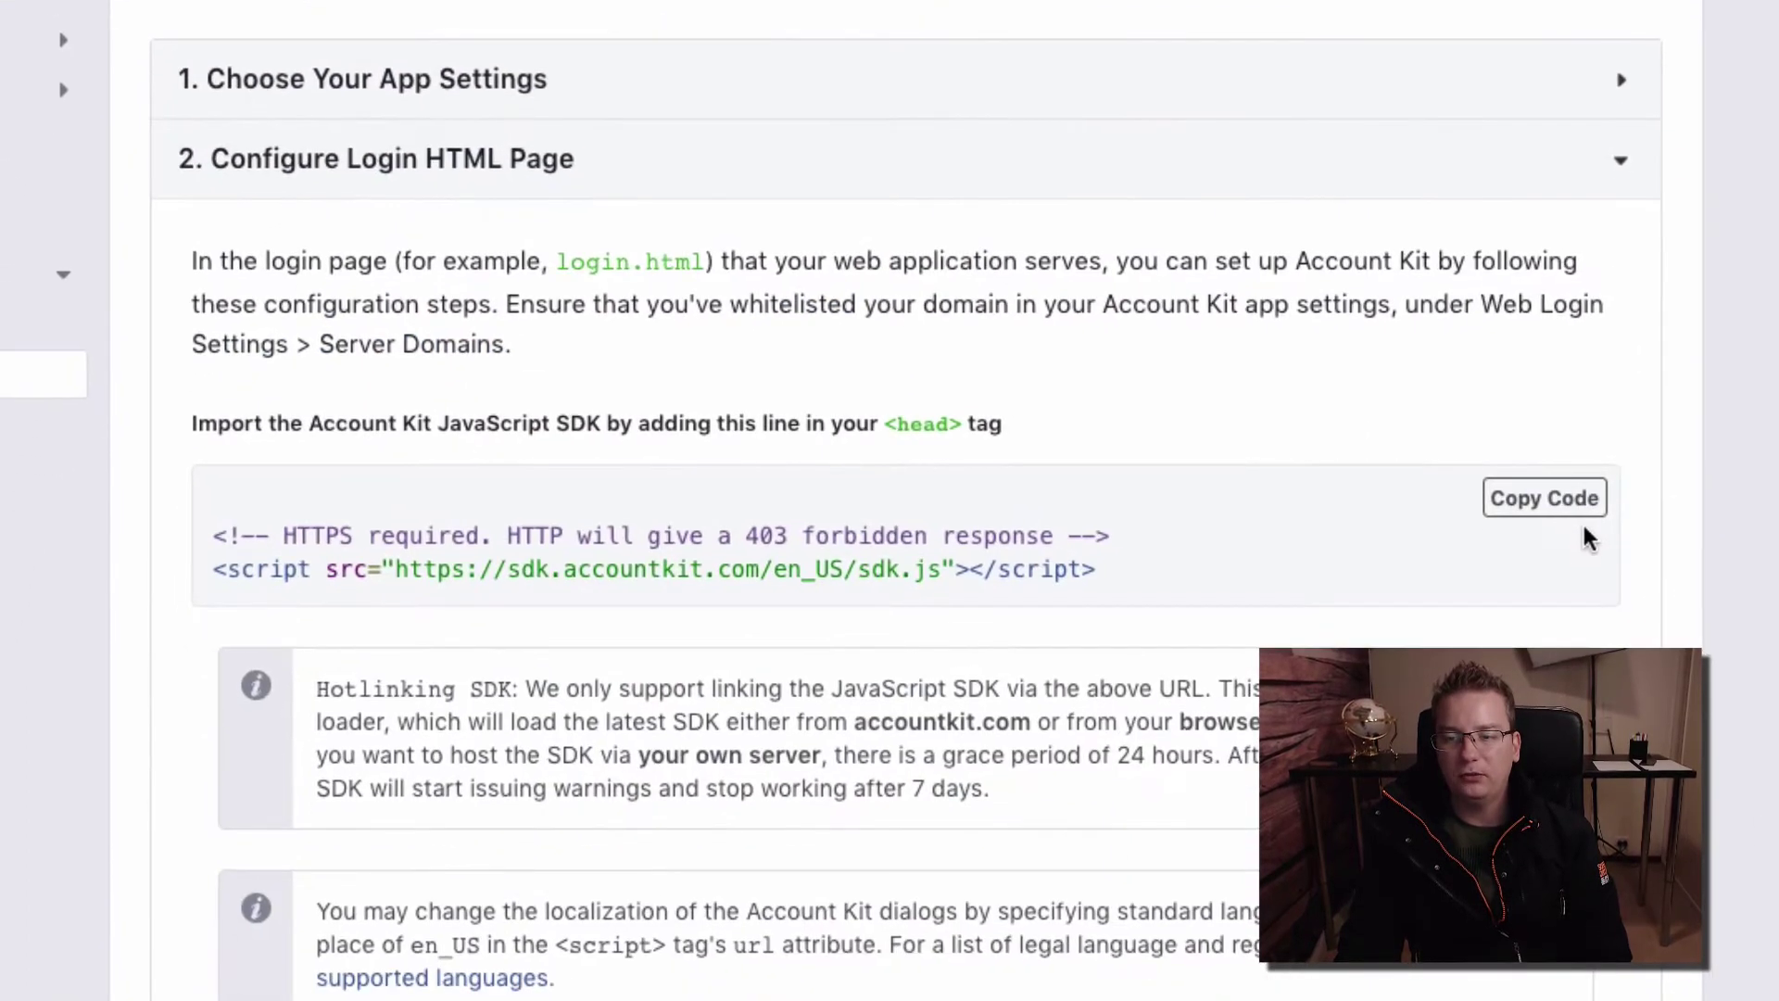
scroll(1593, 537, down, 10)
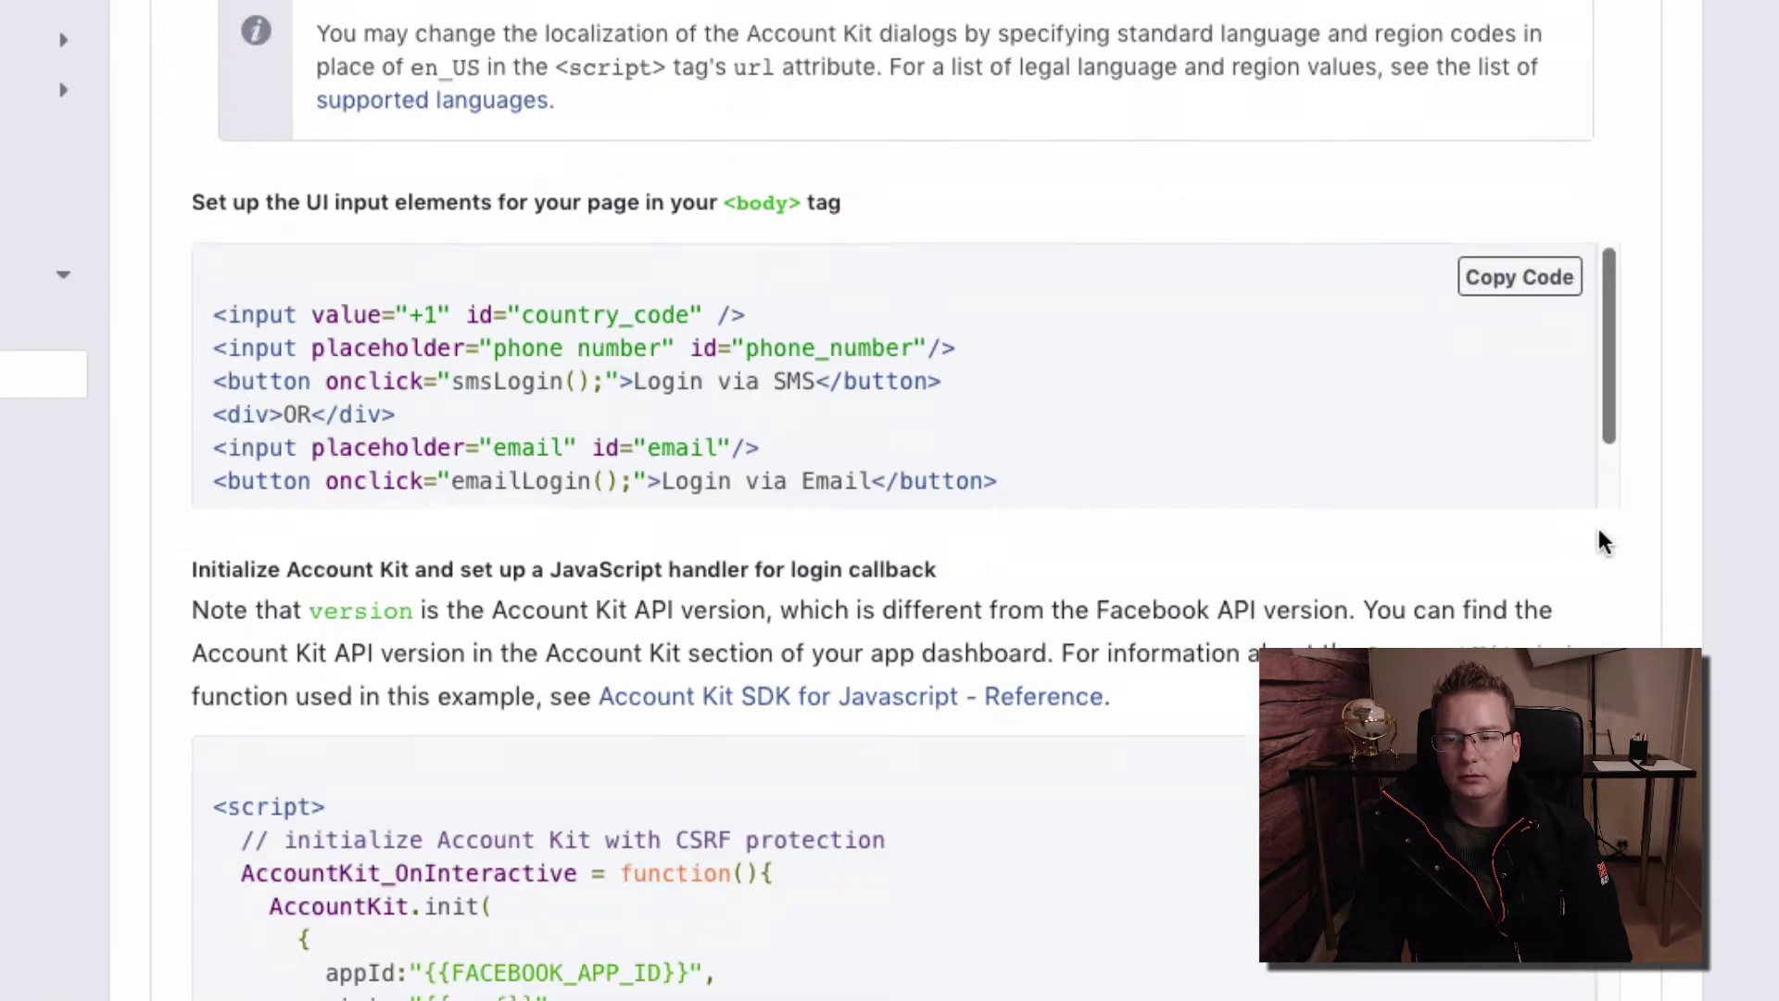
scroll(1604, 538, down, 10)
click(1588, 508)
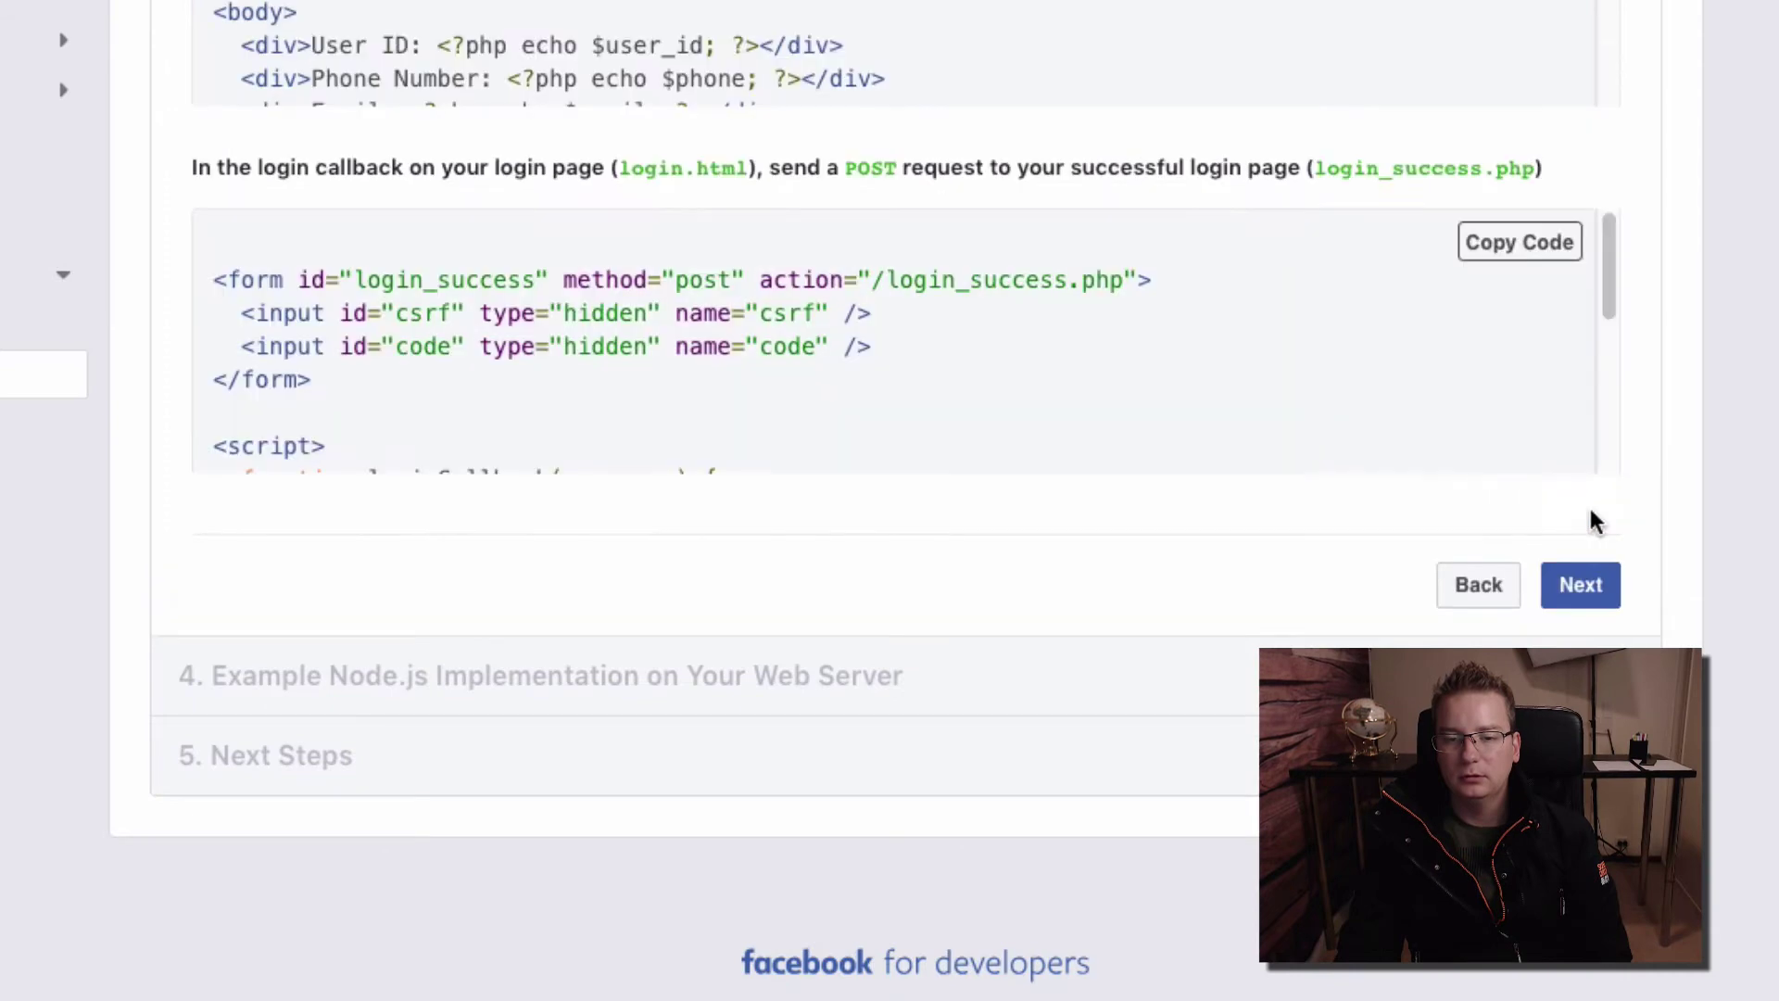
click(1593, 586)
scroll(1608, 582, down, 10)
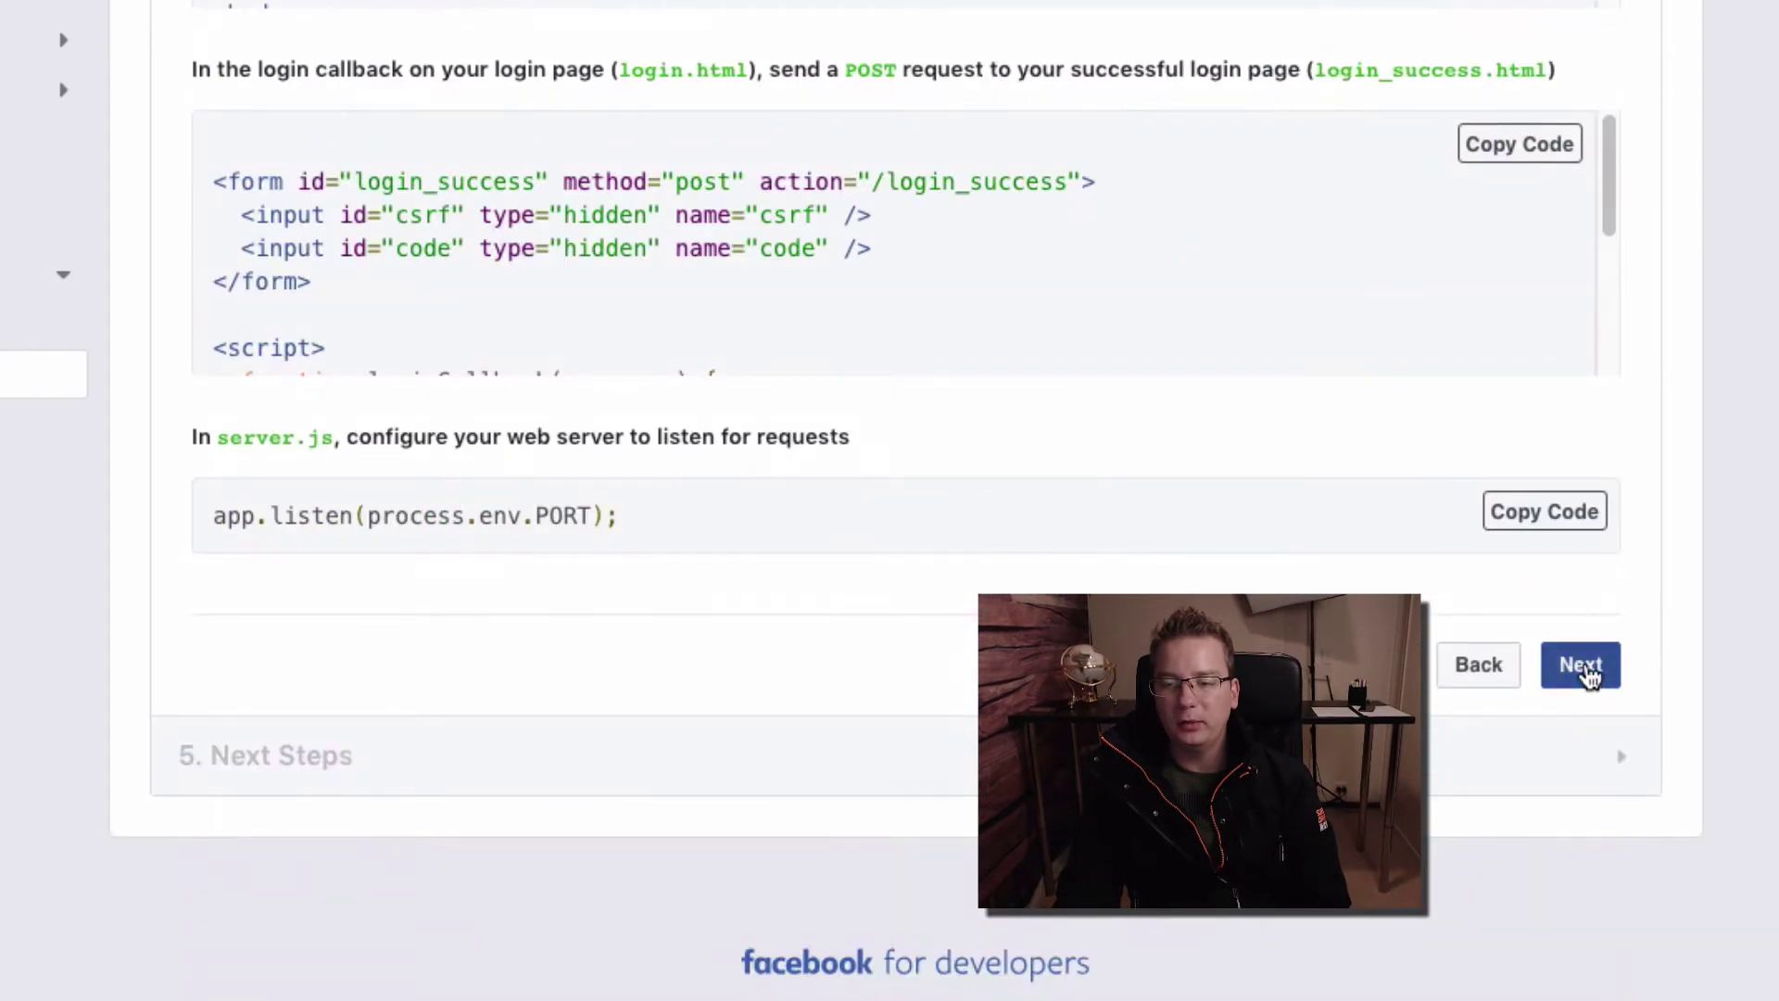
click(1581, 667)
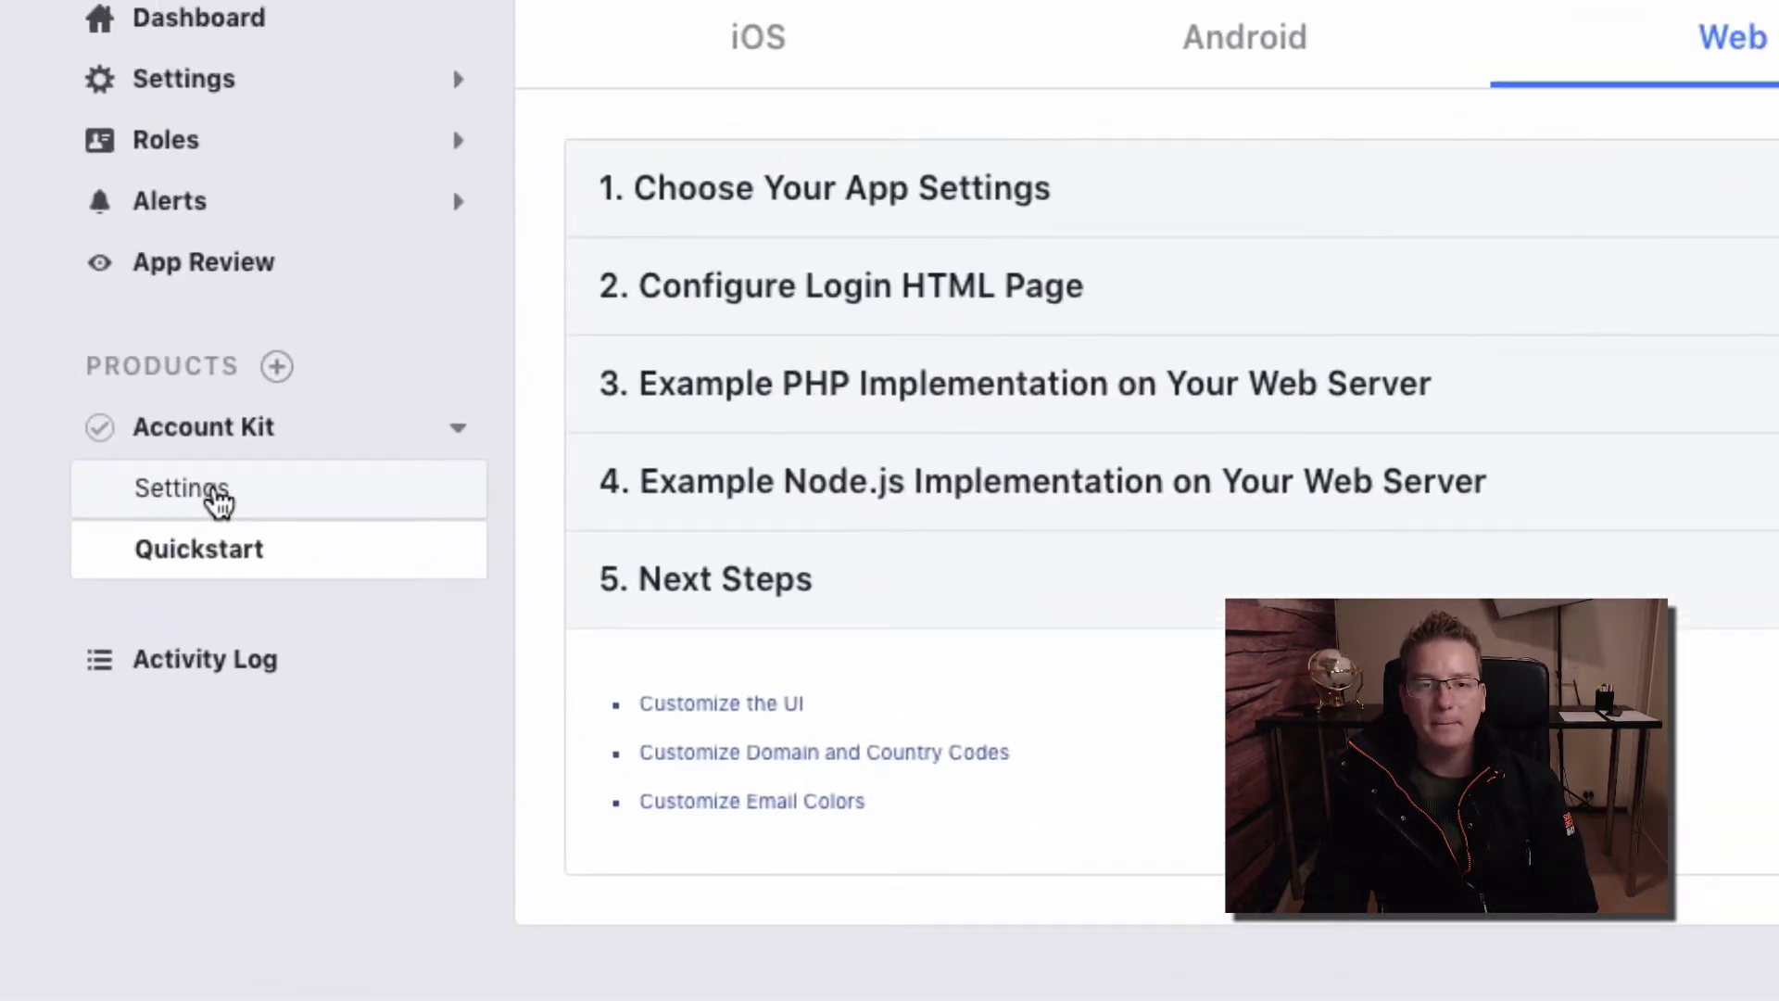
Activate Account Kit in its Settings with Require Server Validation left at No
click(218, 503)
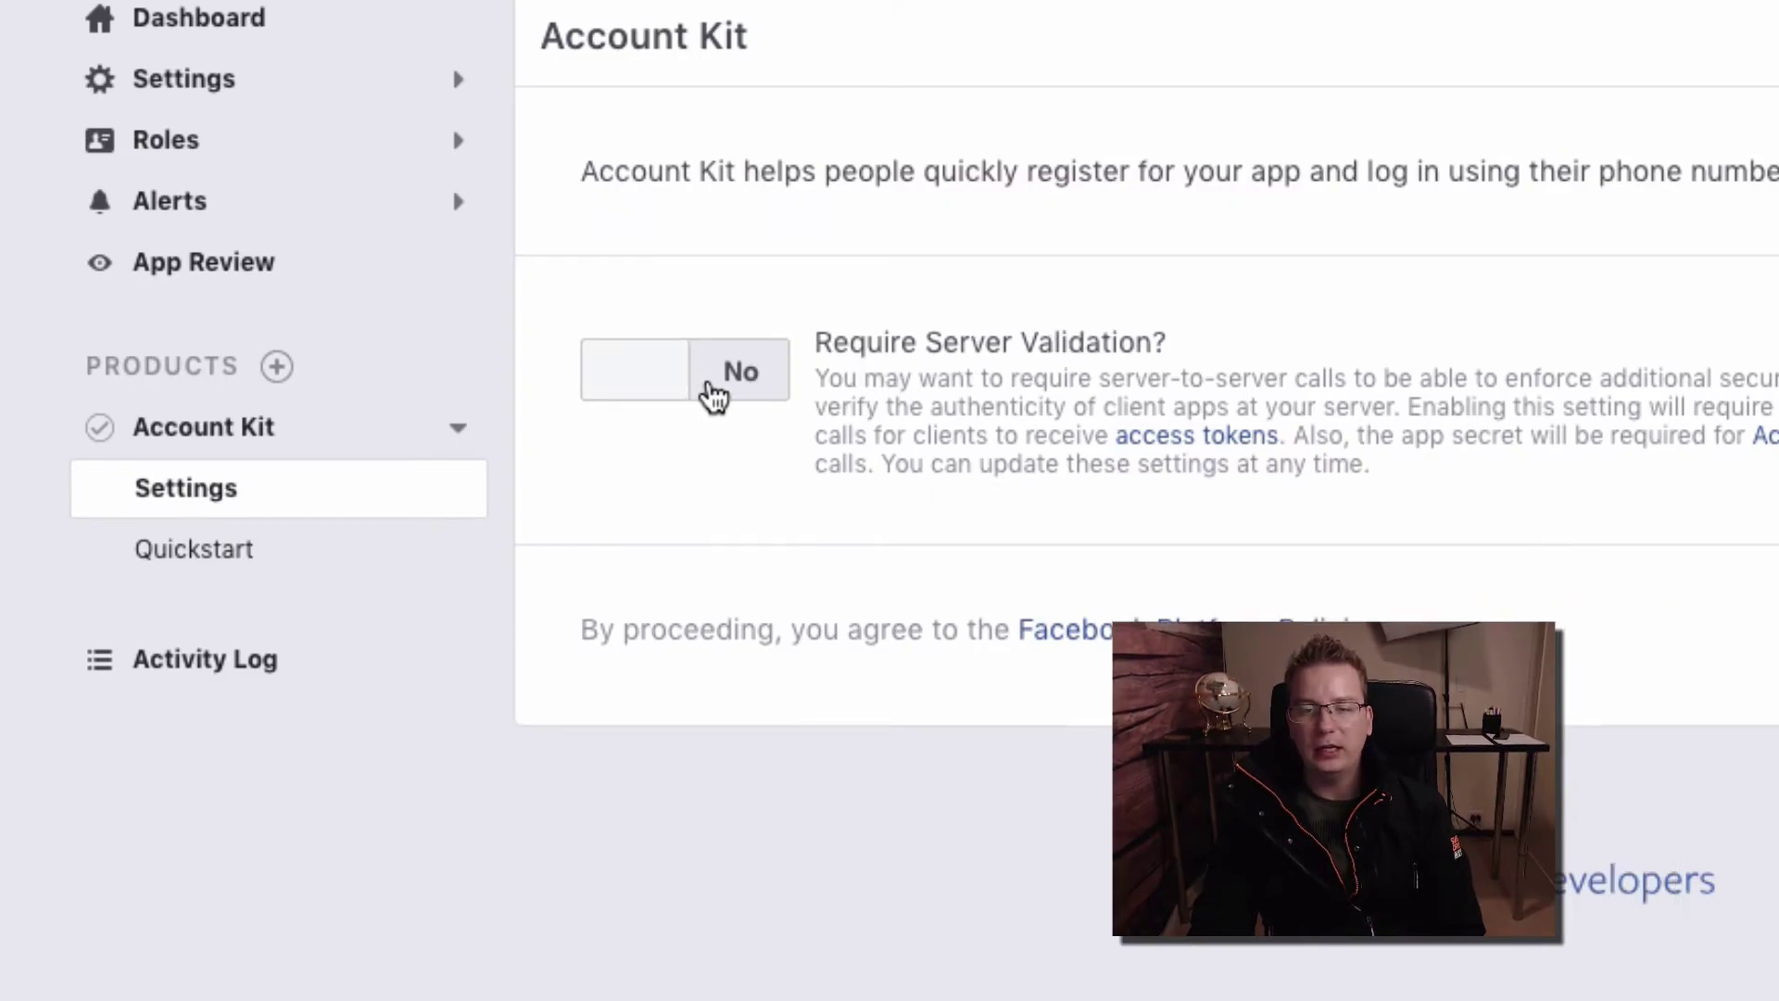
click(1699, 664)
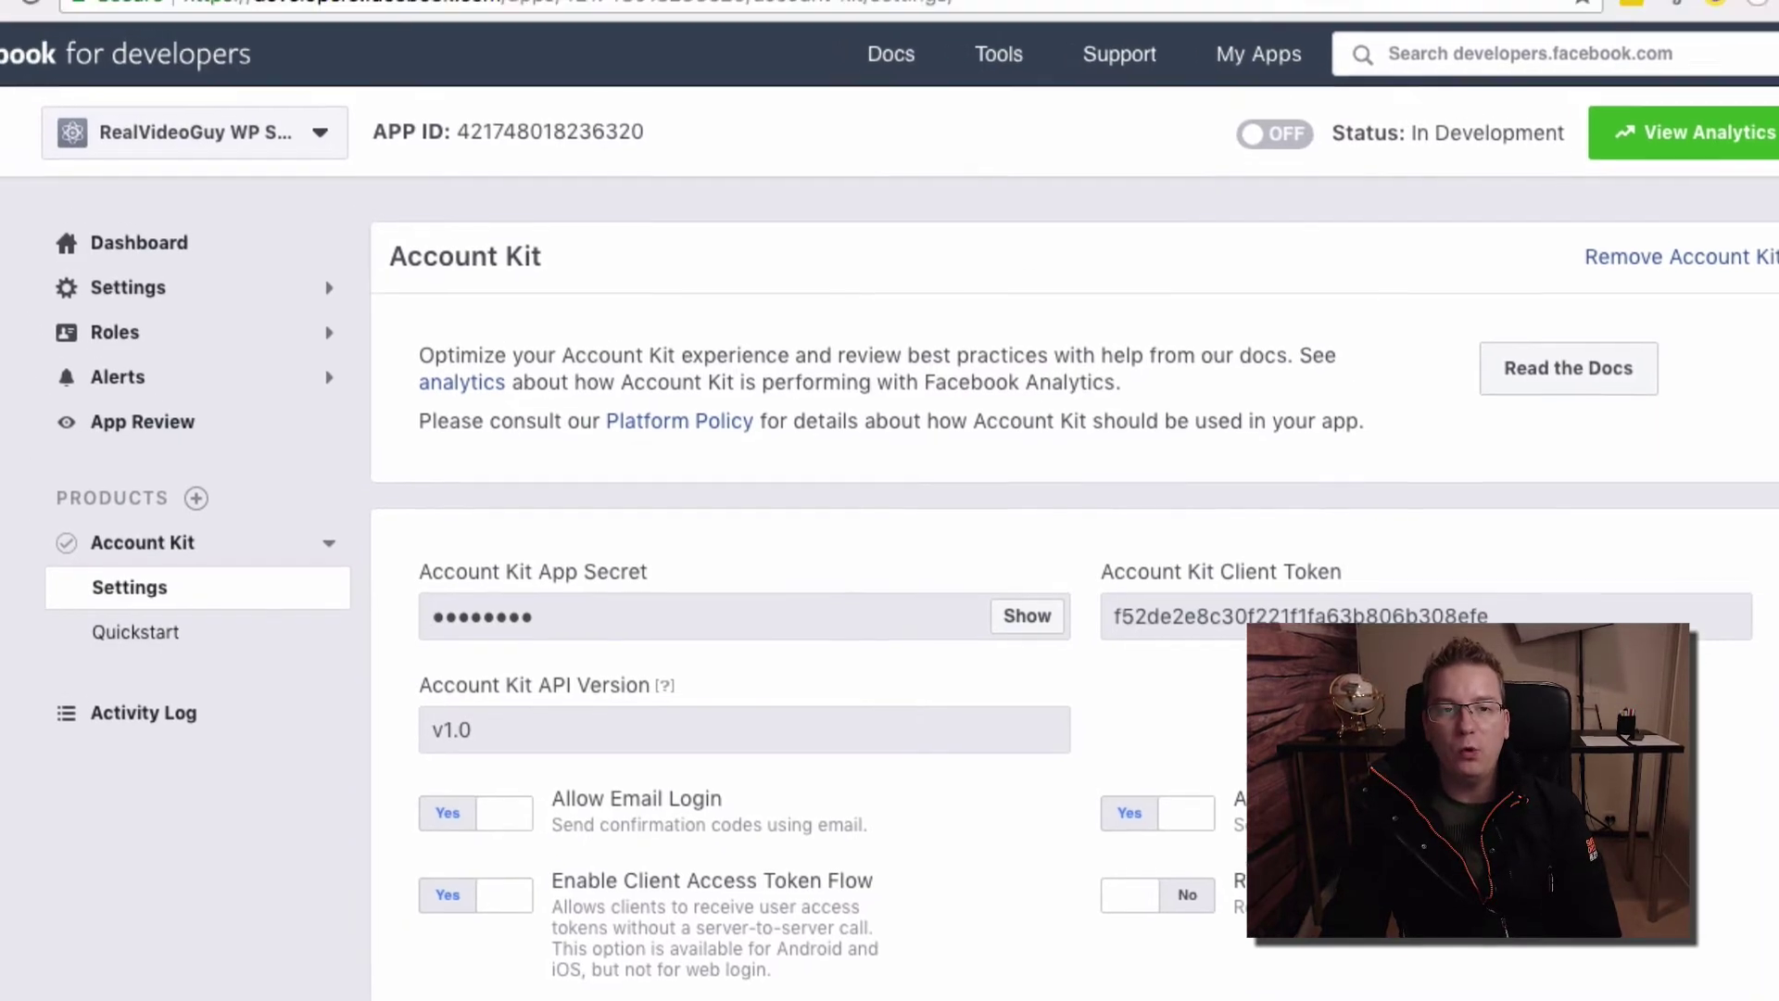
click(297, 28)
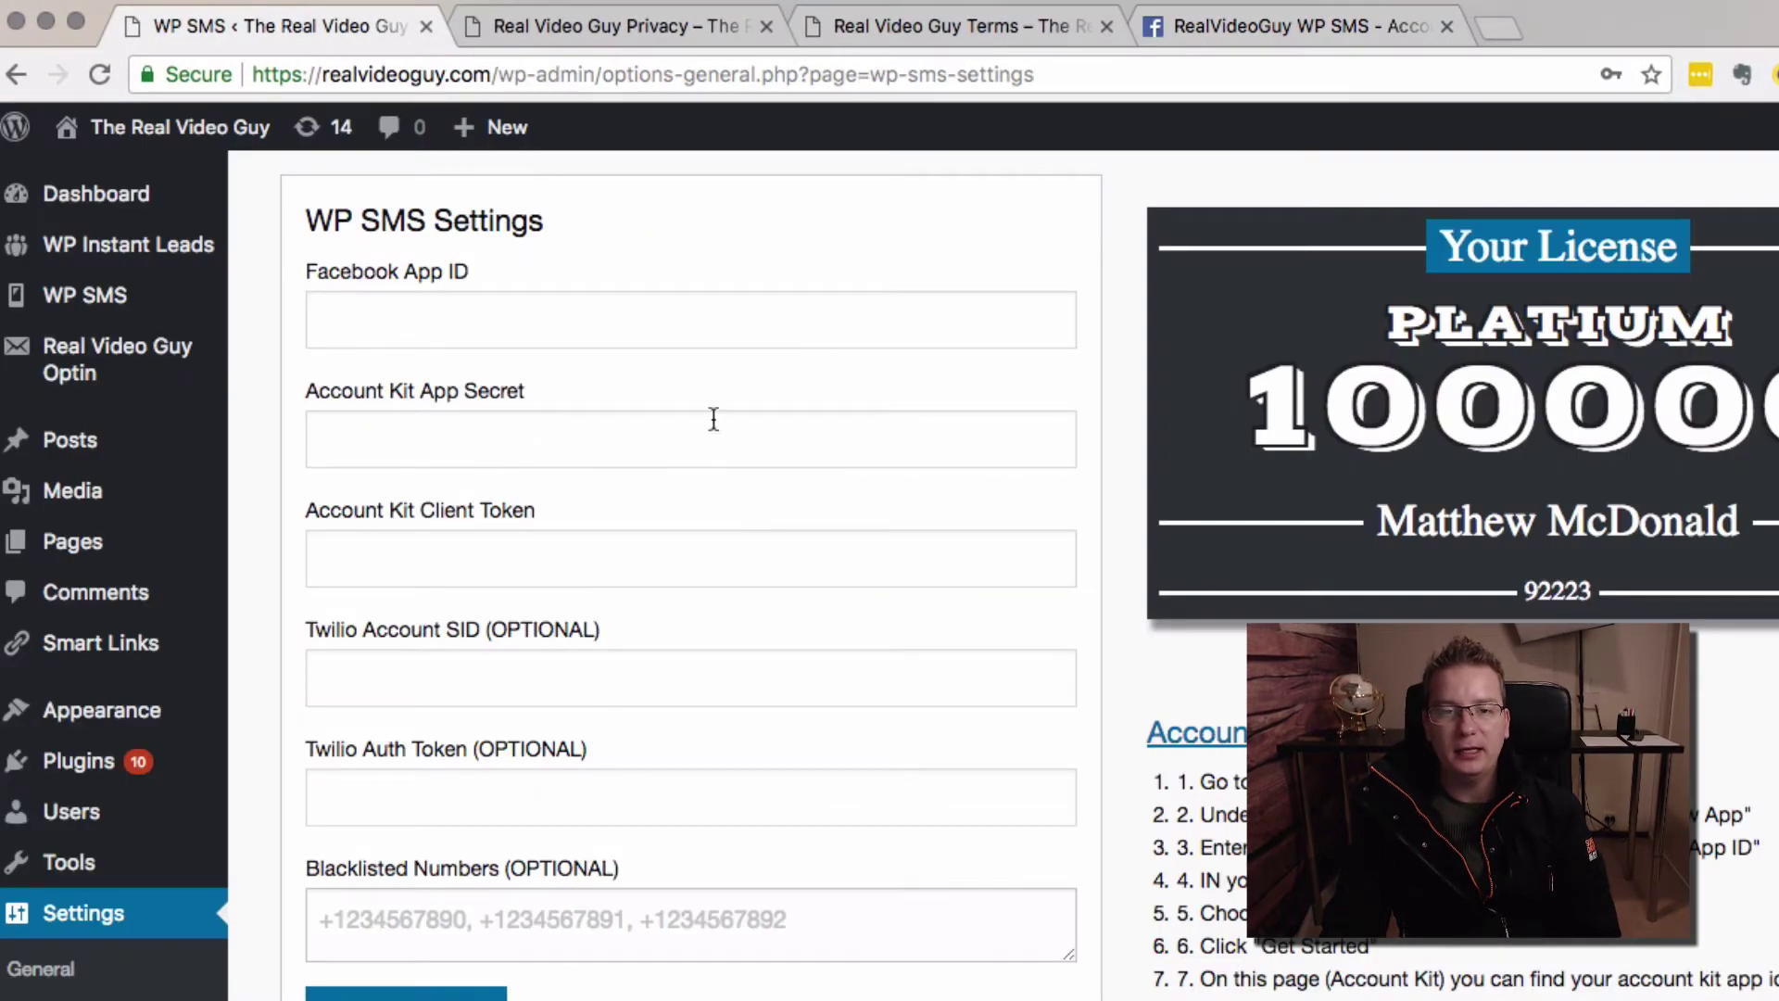
click(659, 315)
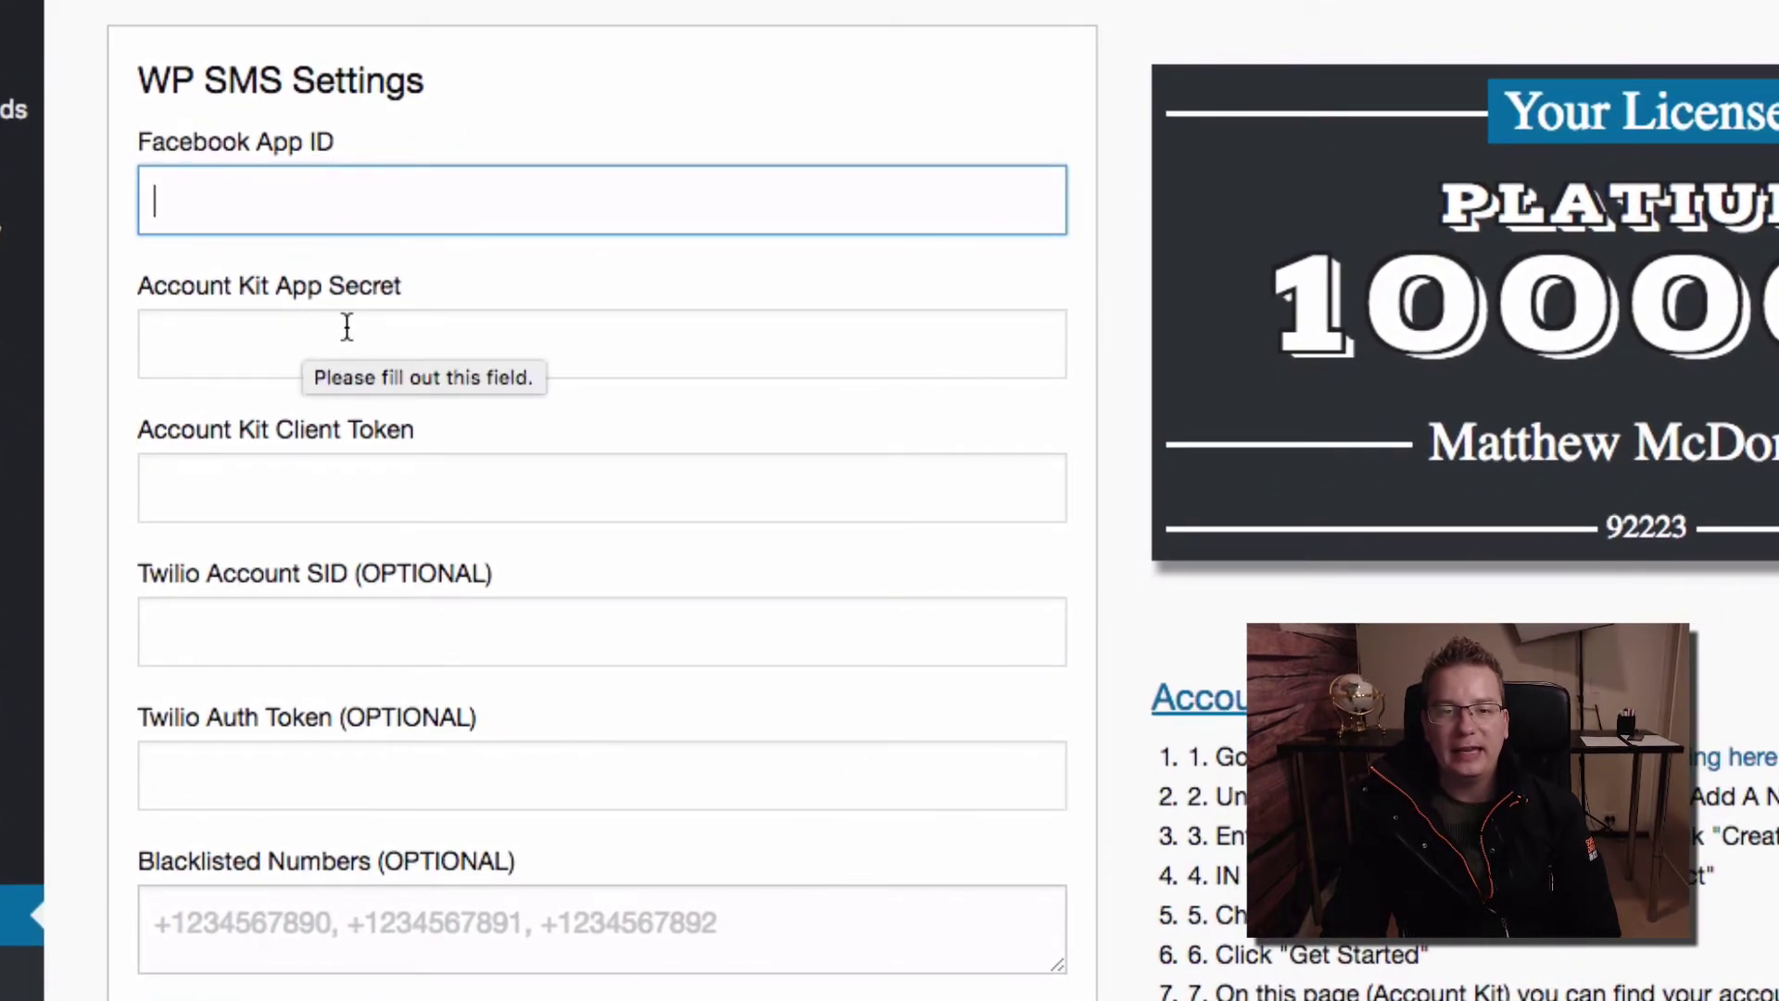
click(676, 348)
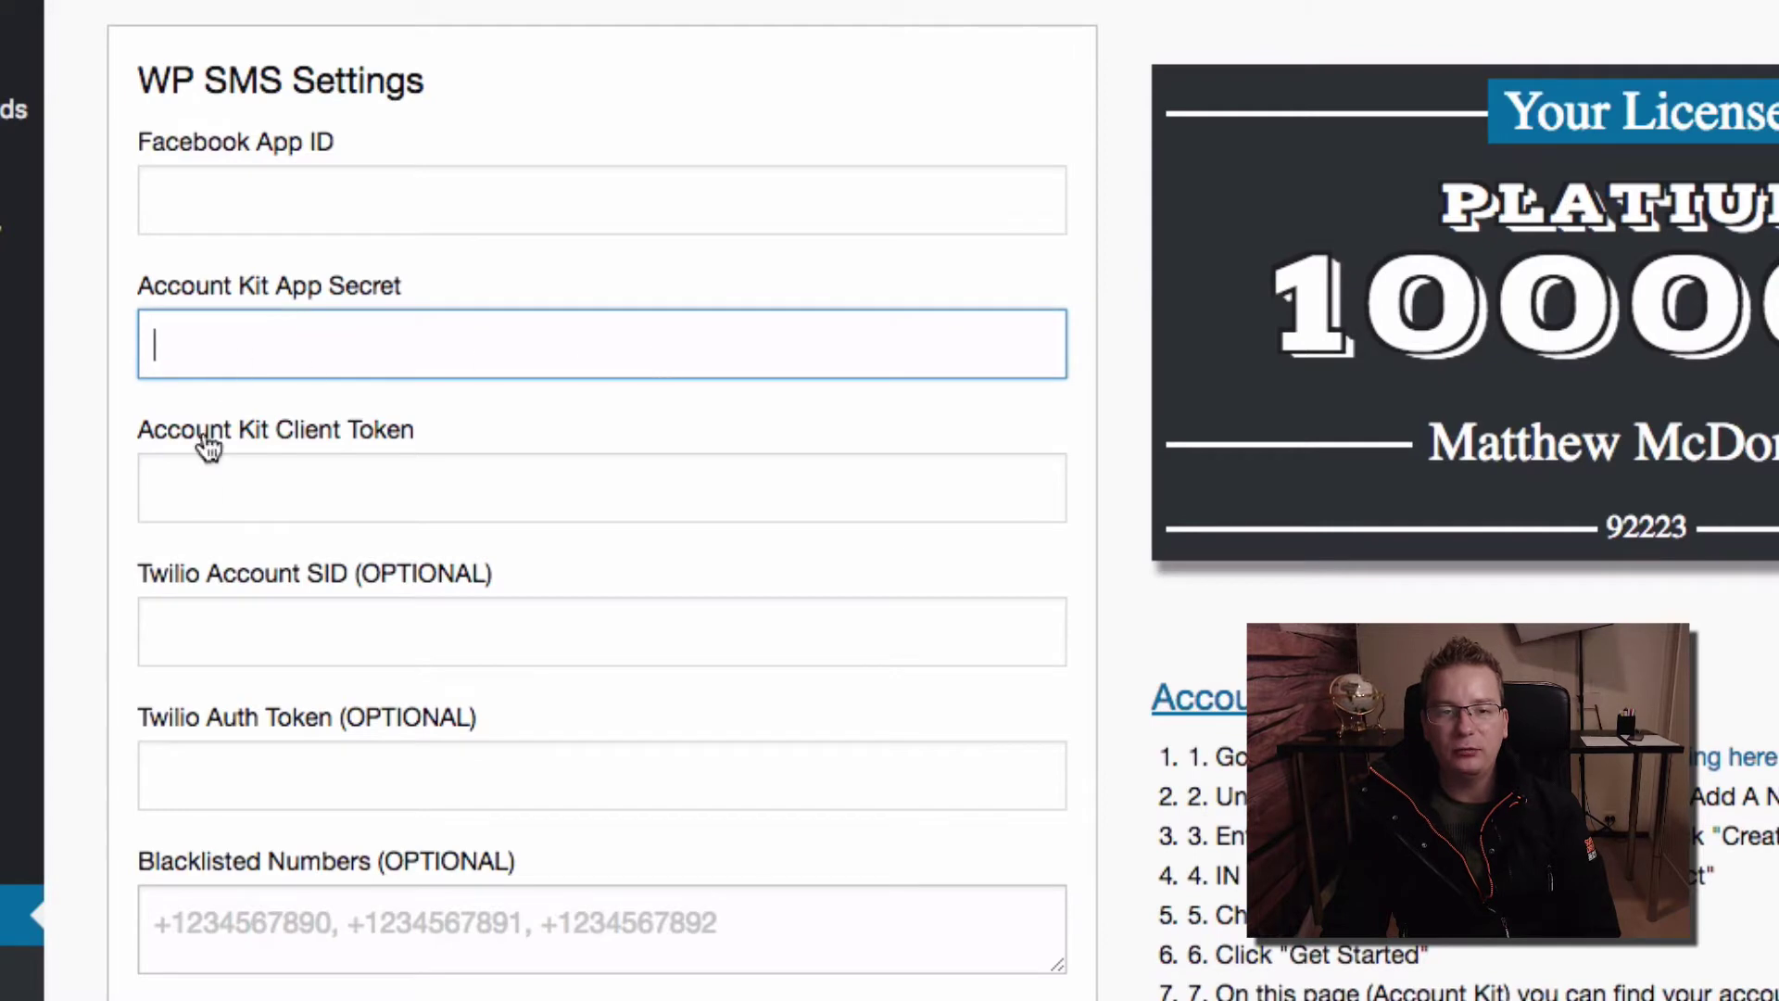
click(174, 484)
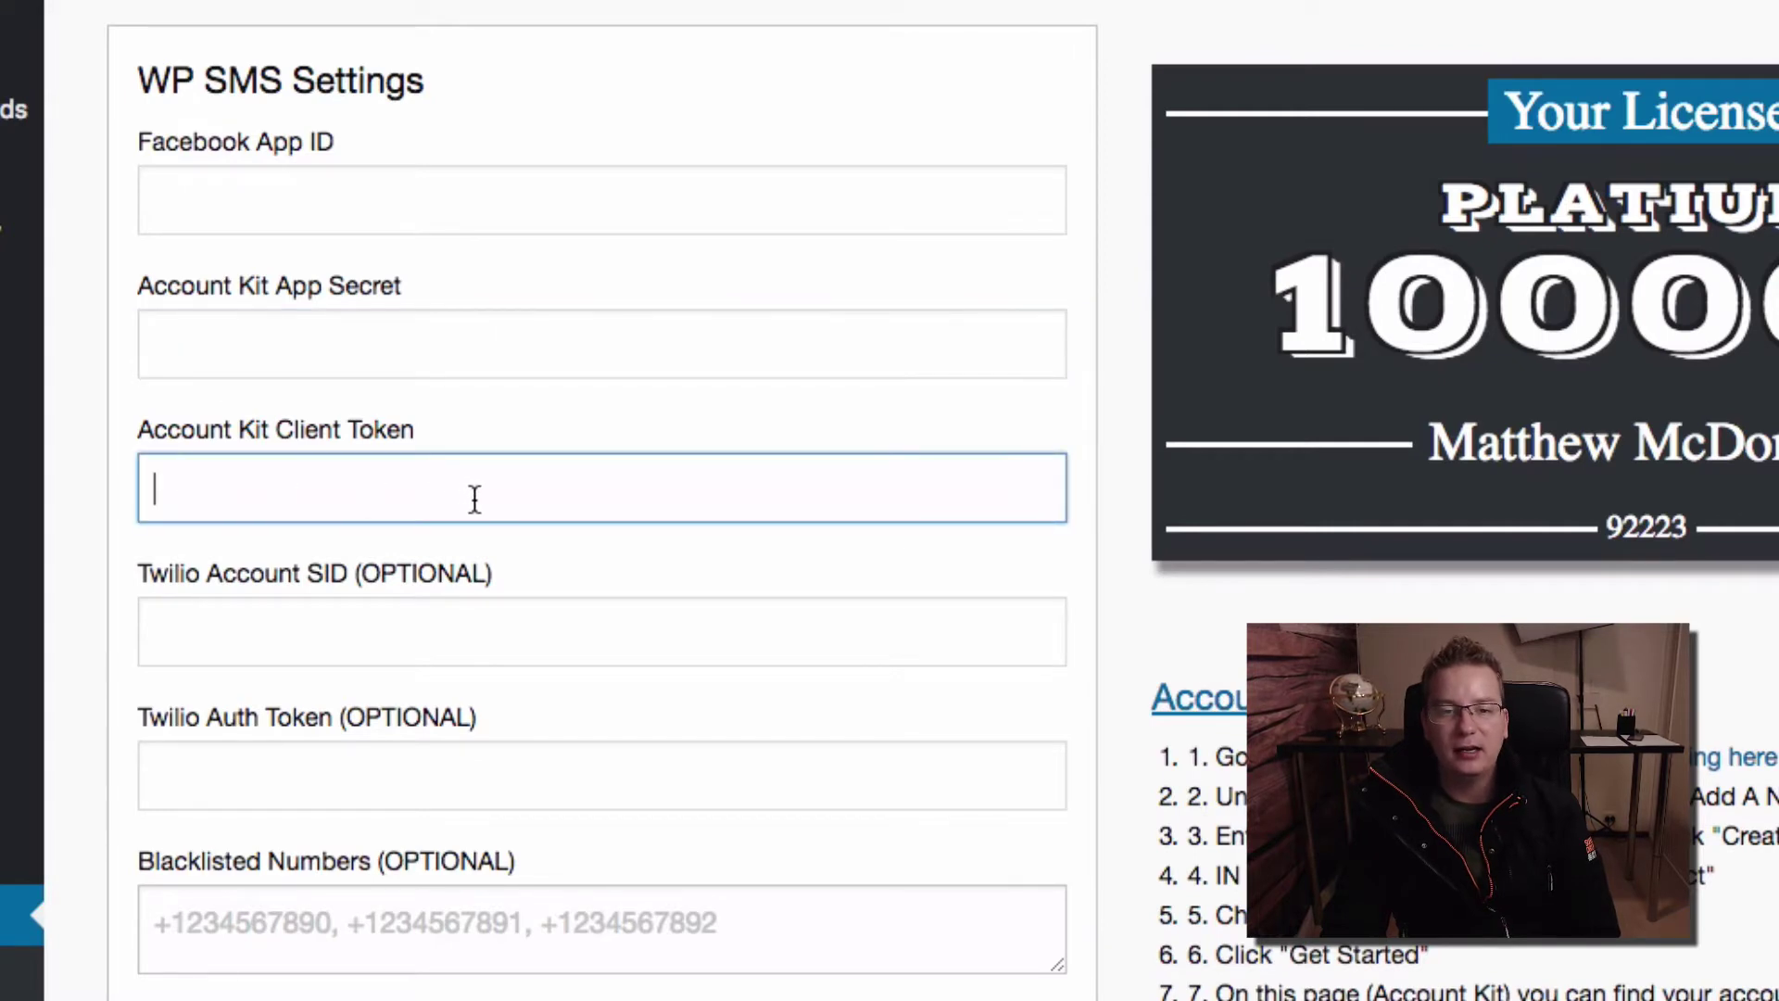
click(352, 354)
Copy the app's ID and paste it into the WP SMS Facebook App ID field
click(311, 208)
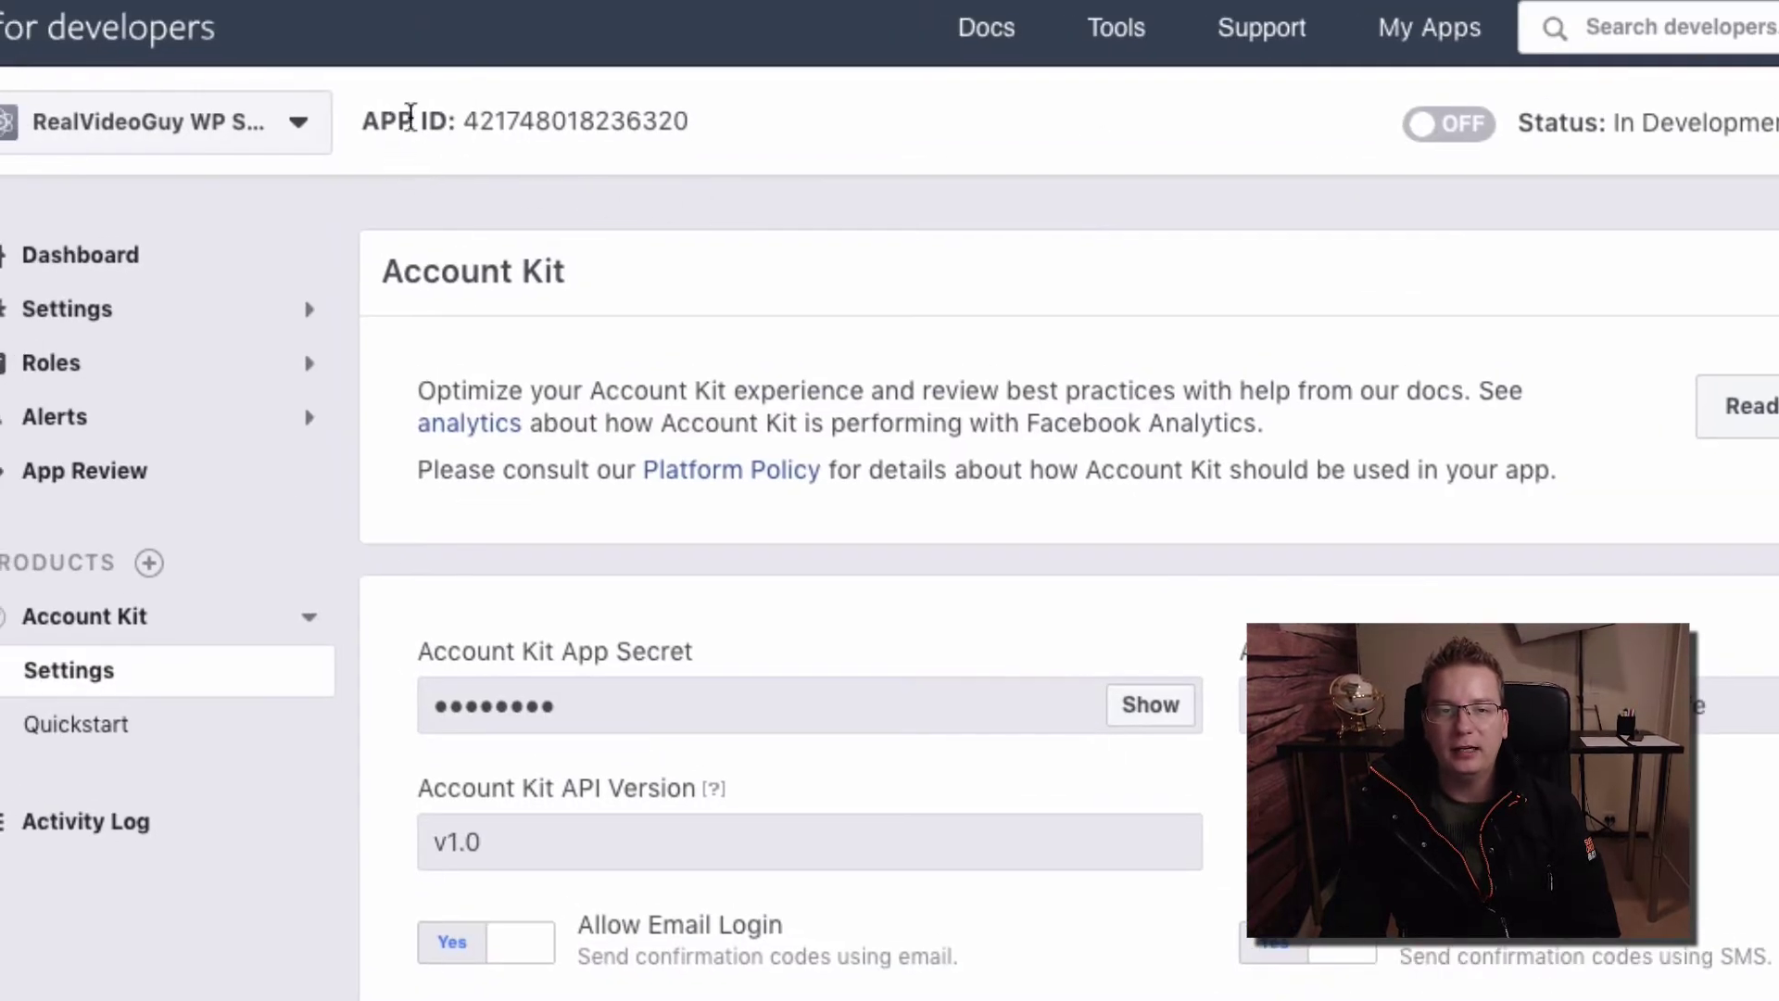
click(539, 133)
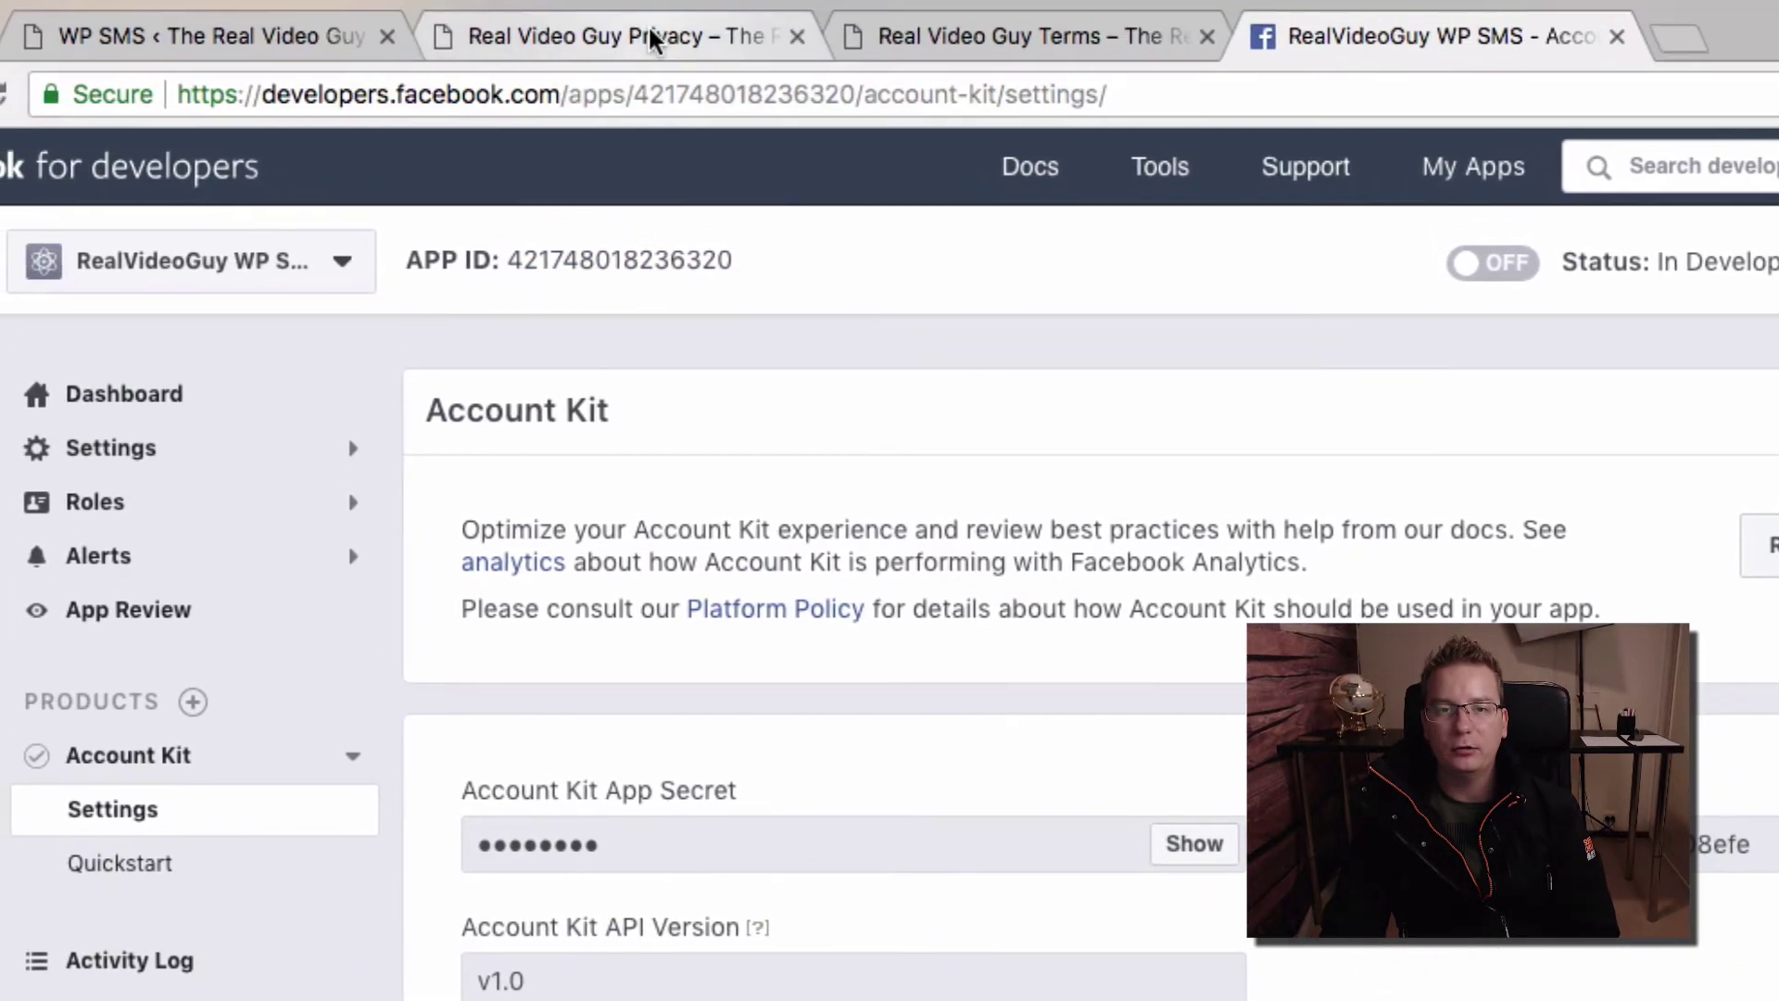
click(648, 27)
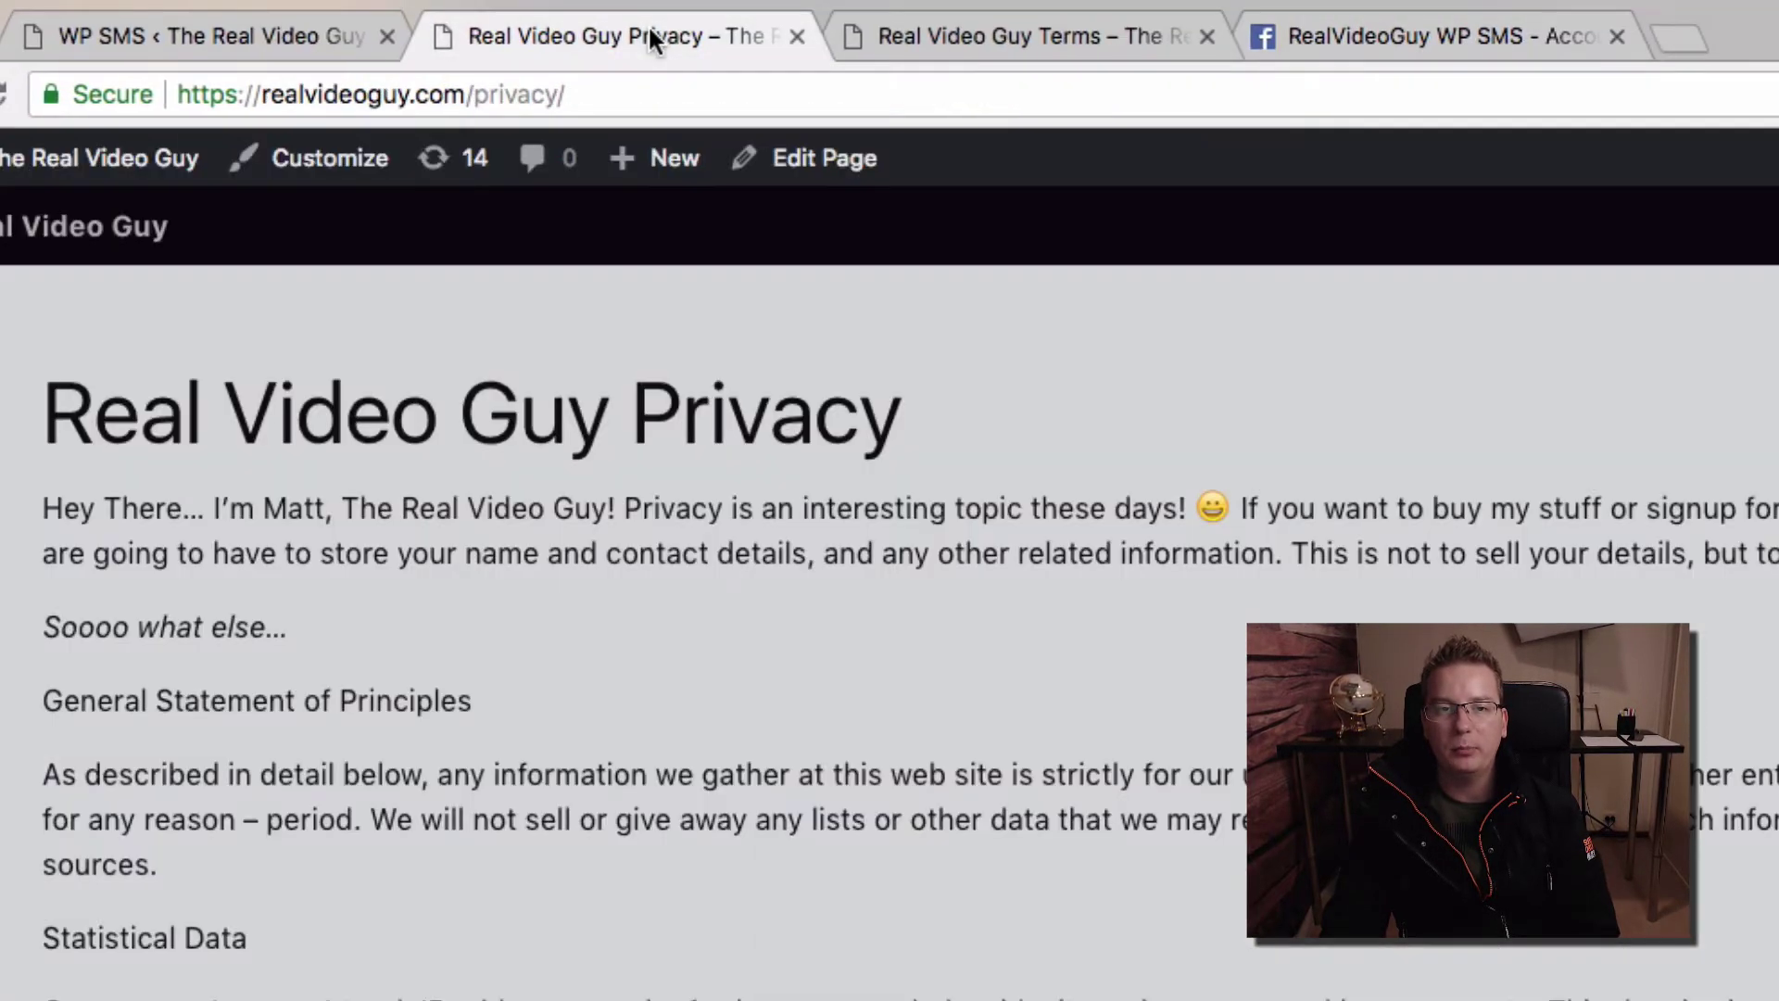
click(246, 28)
key(super+v)
click(611, 537)
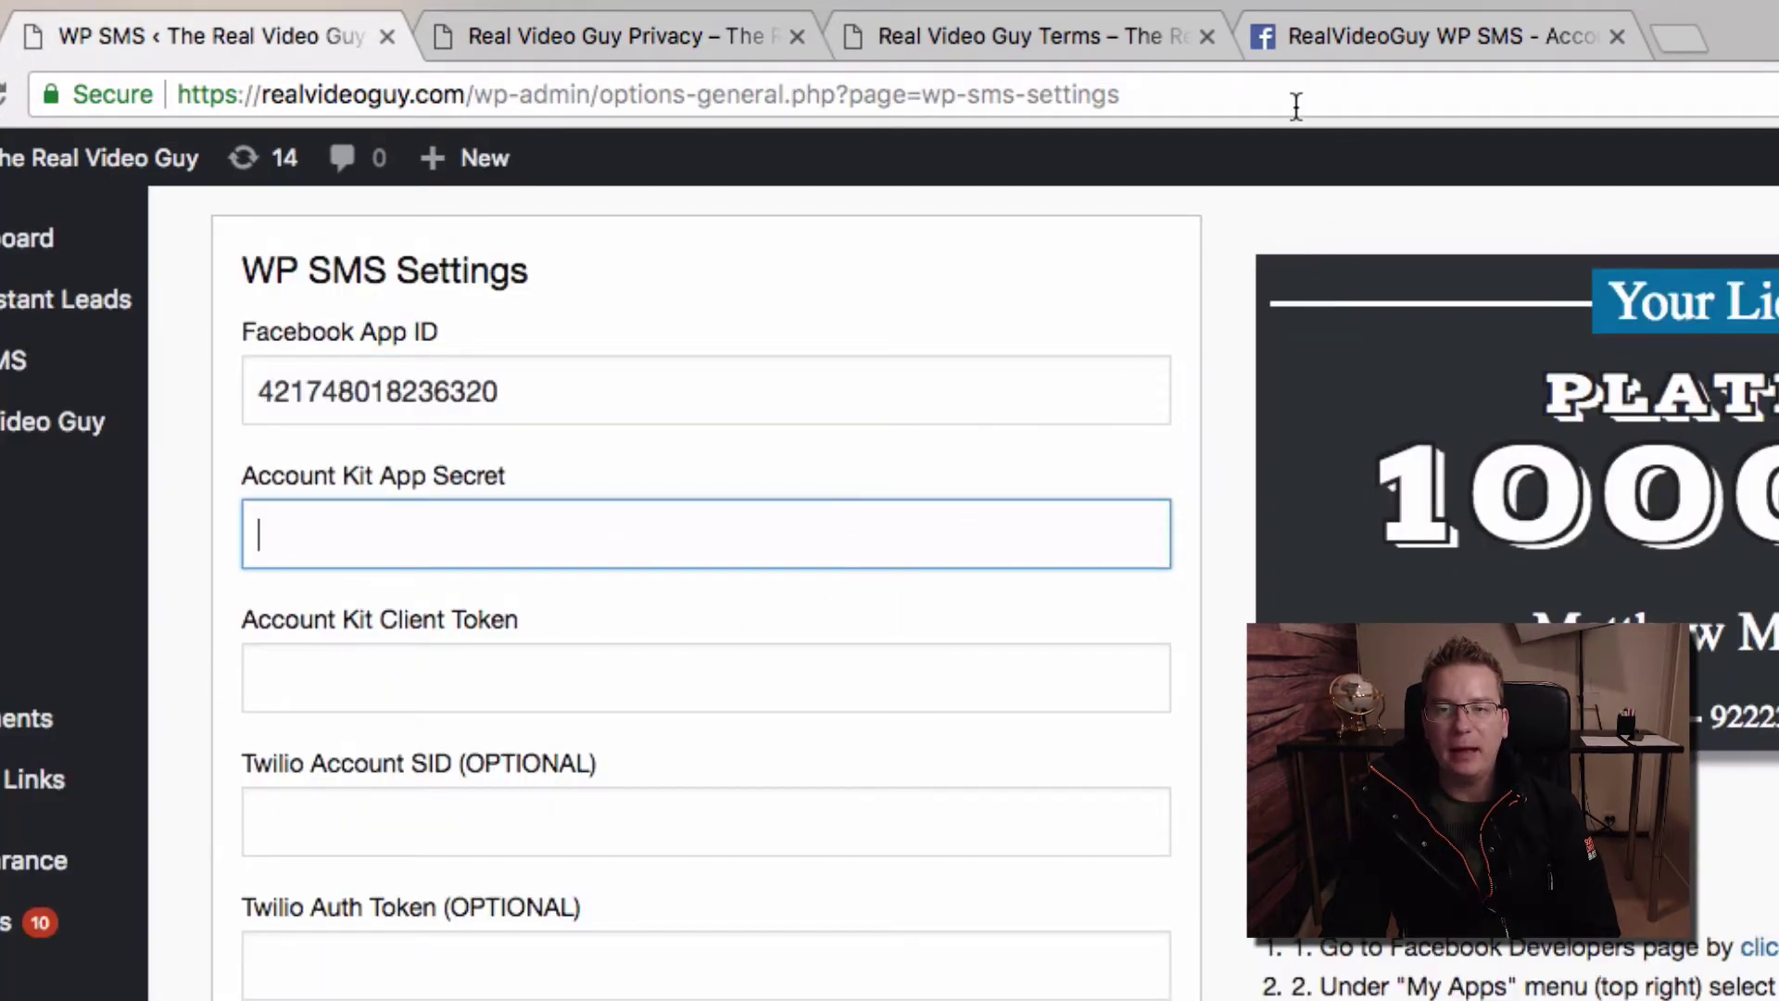
click(1316, 35)
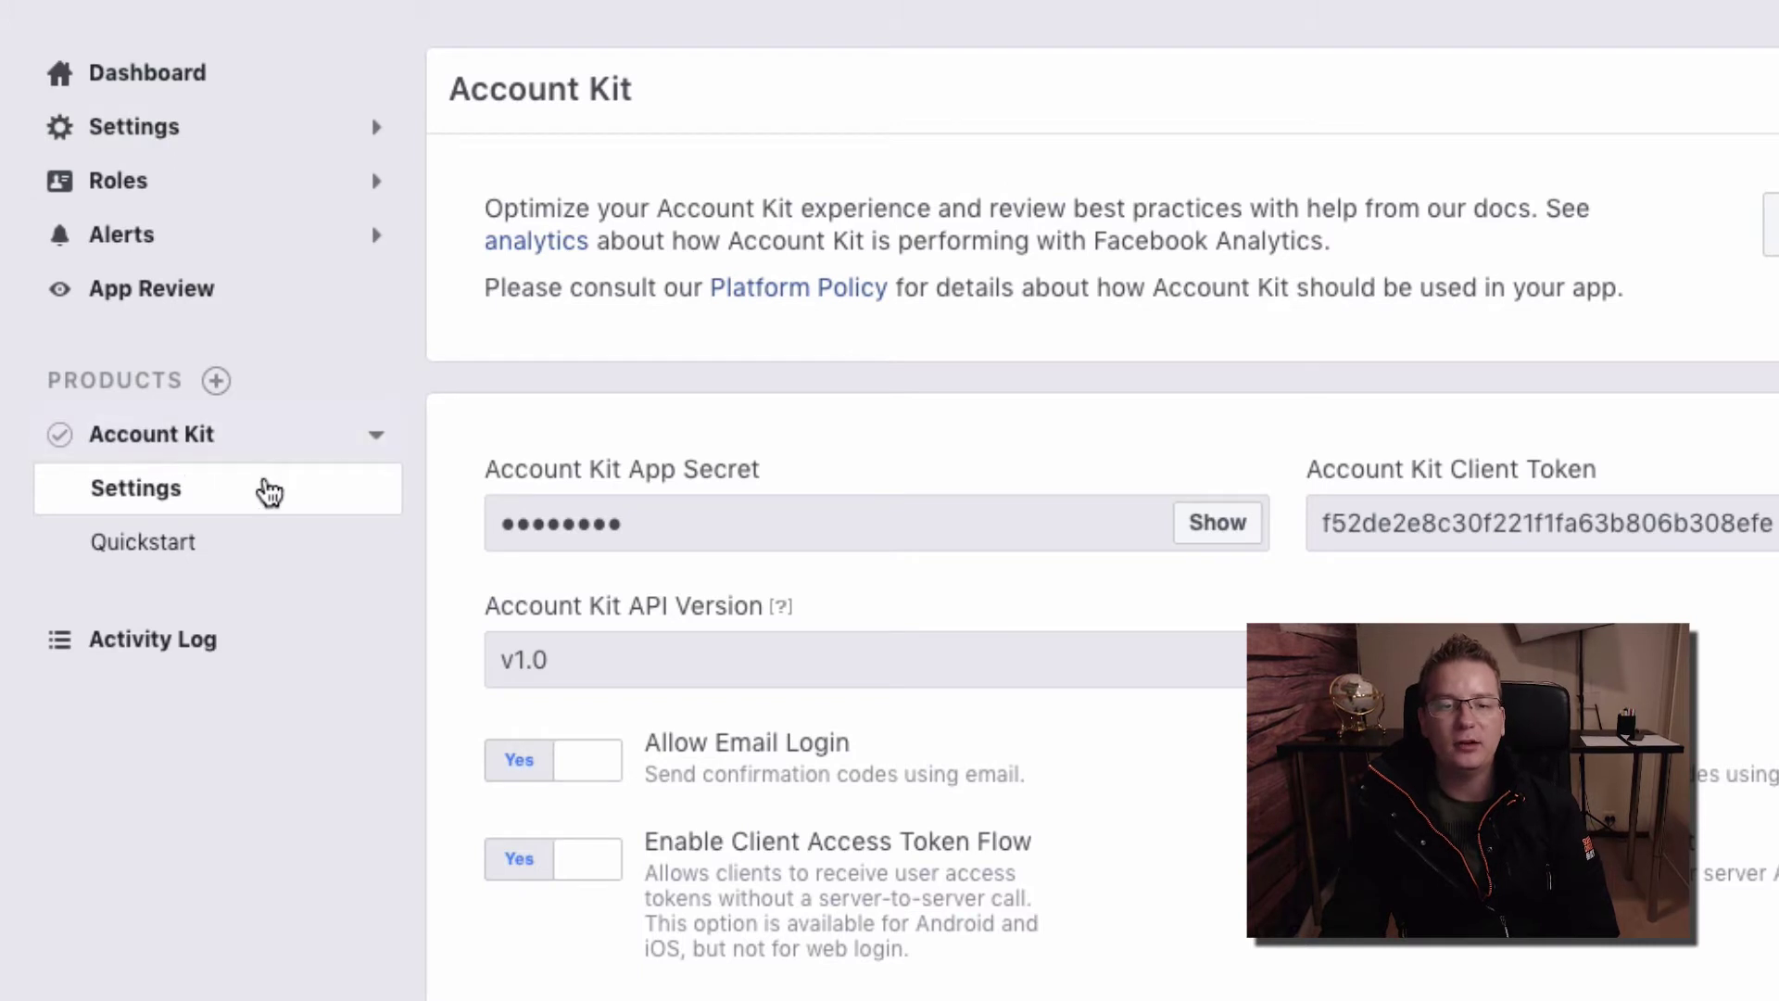
Reveal the App Secret by confirming the account password, and make a first paste attempt
click(1230, 527)
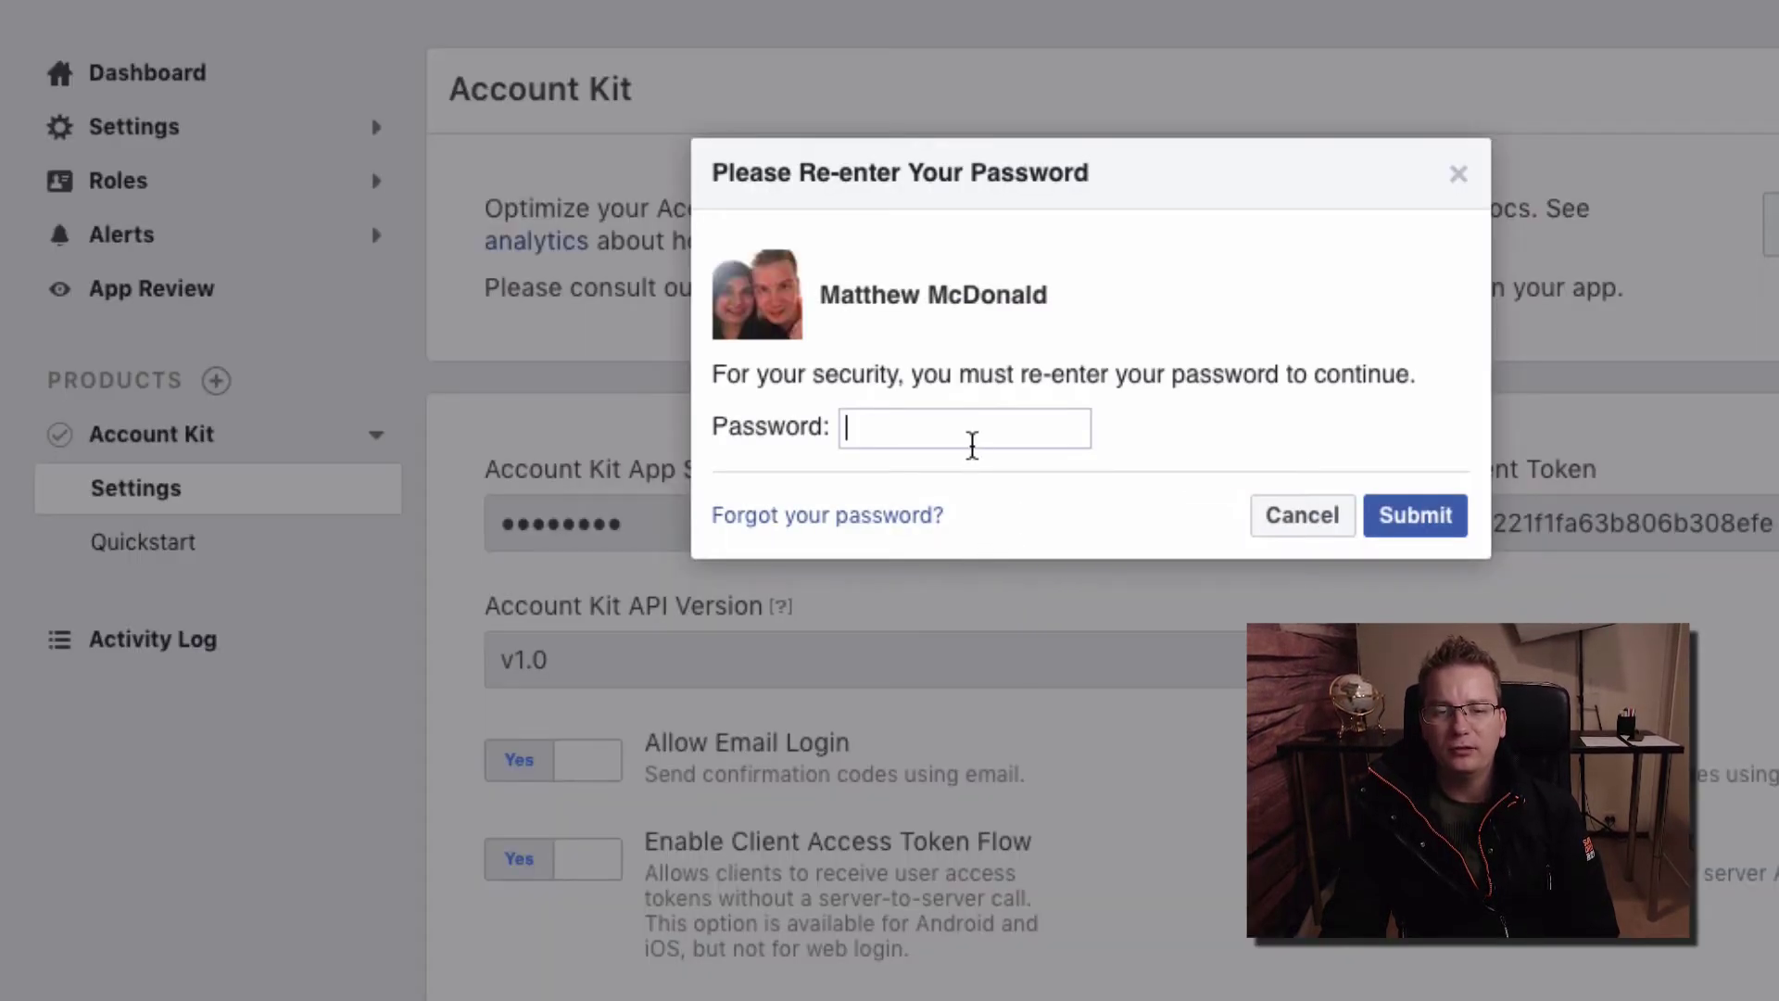
click(1395, 522)
double_click(852, 522)
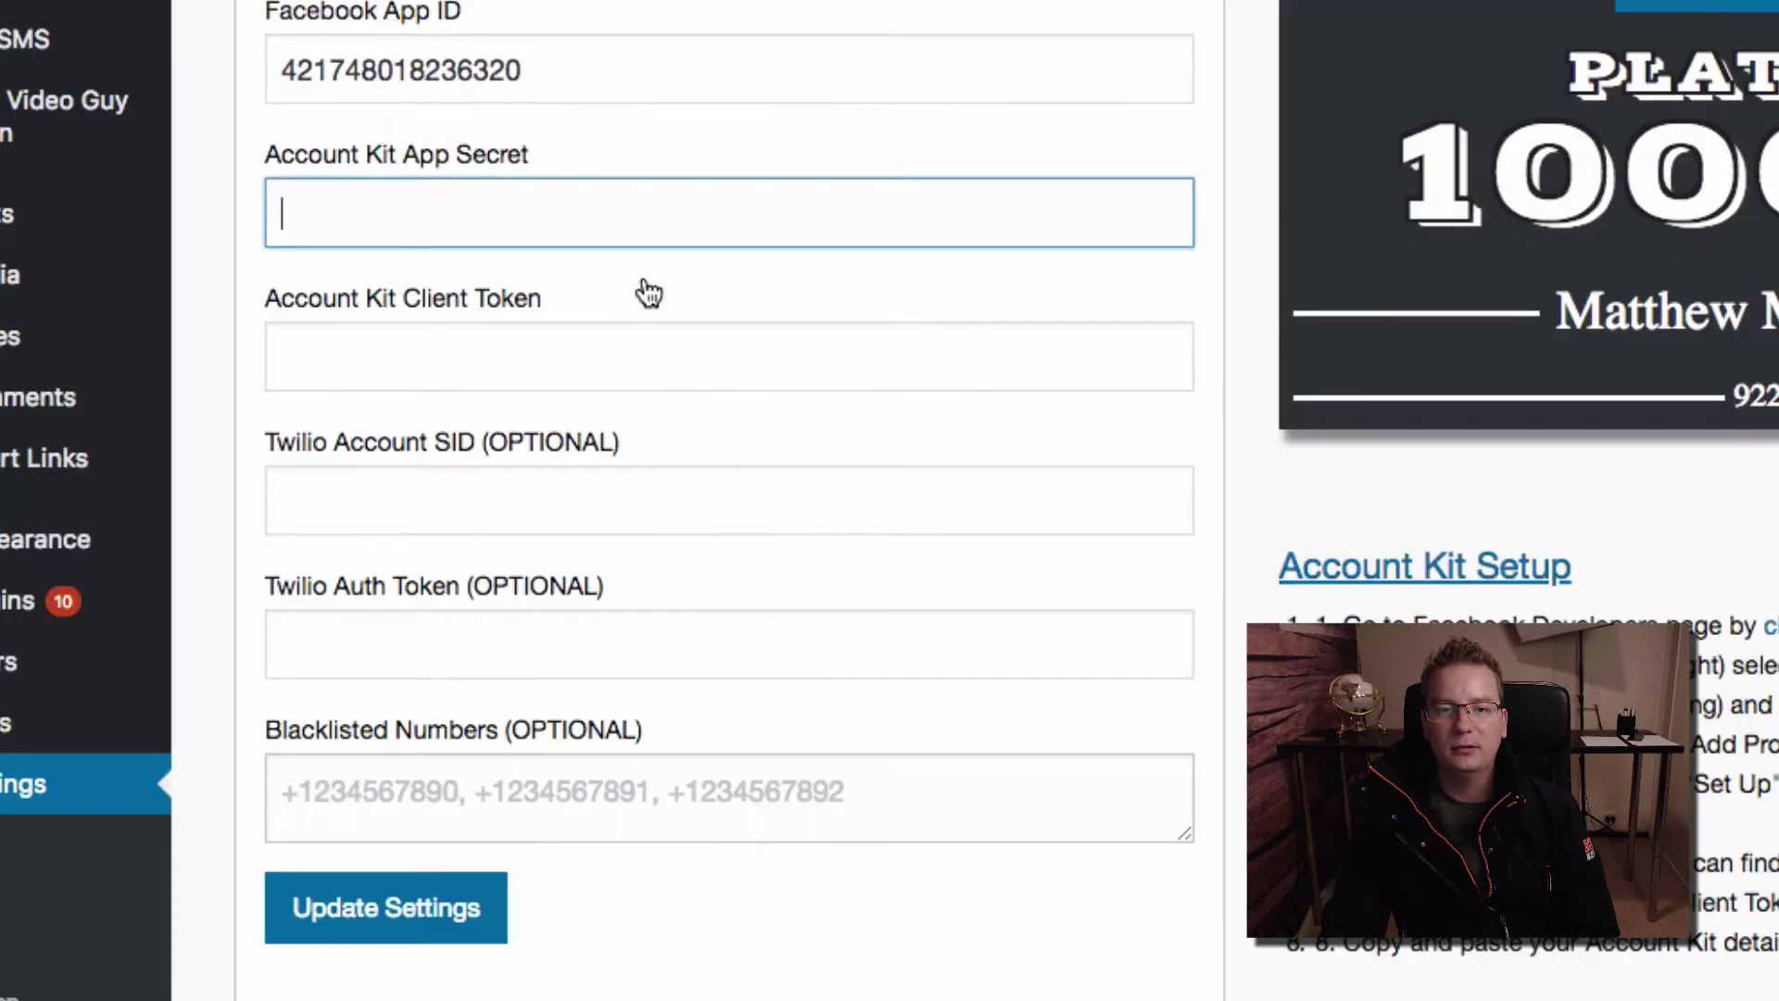
key(super+v)
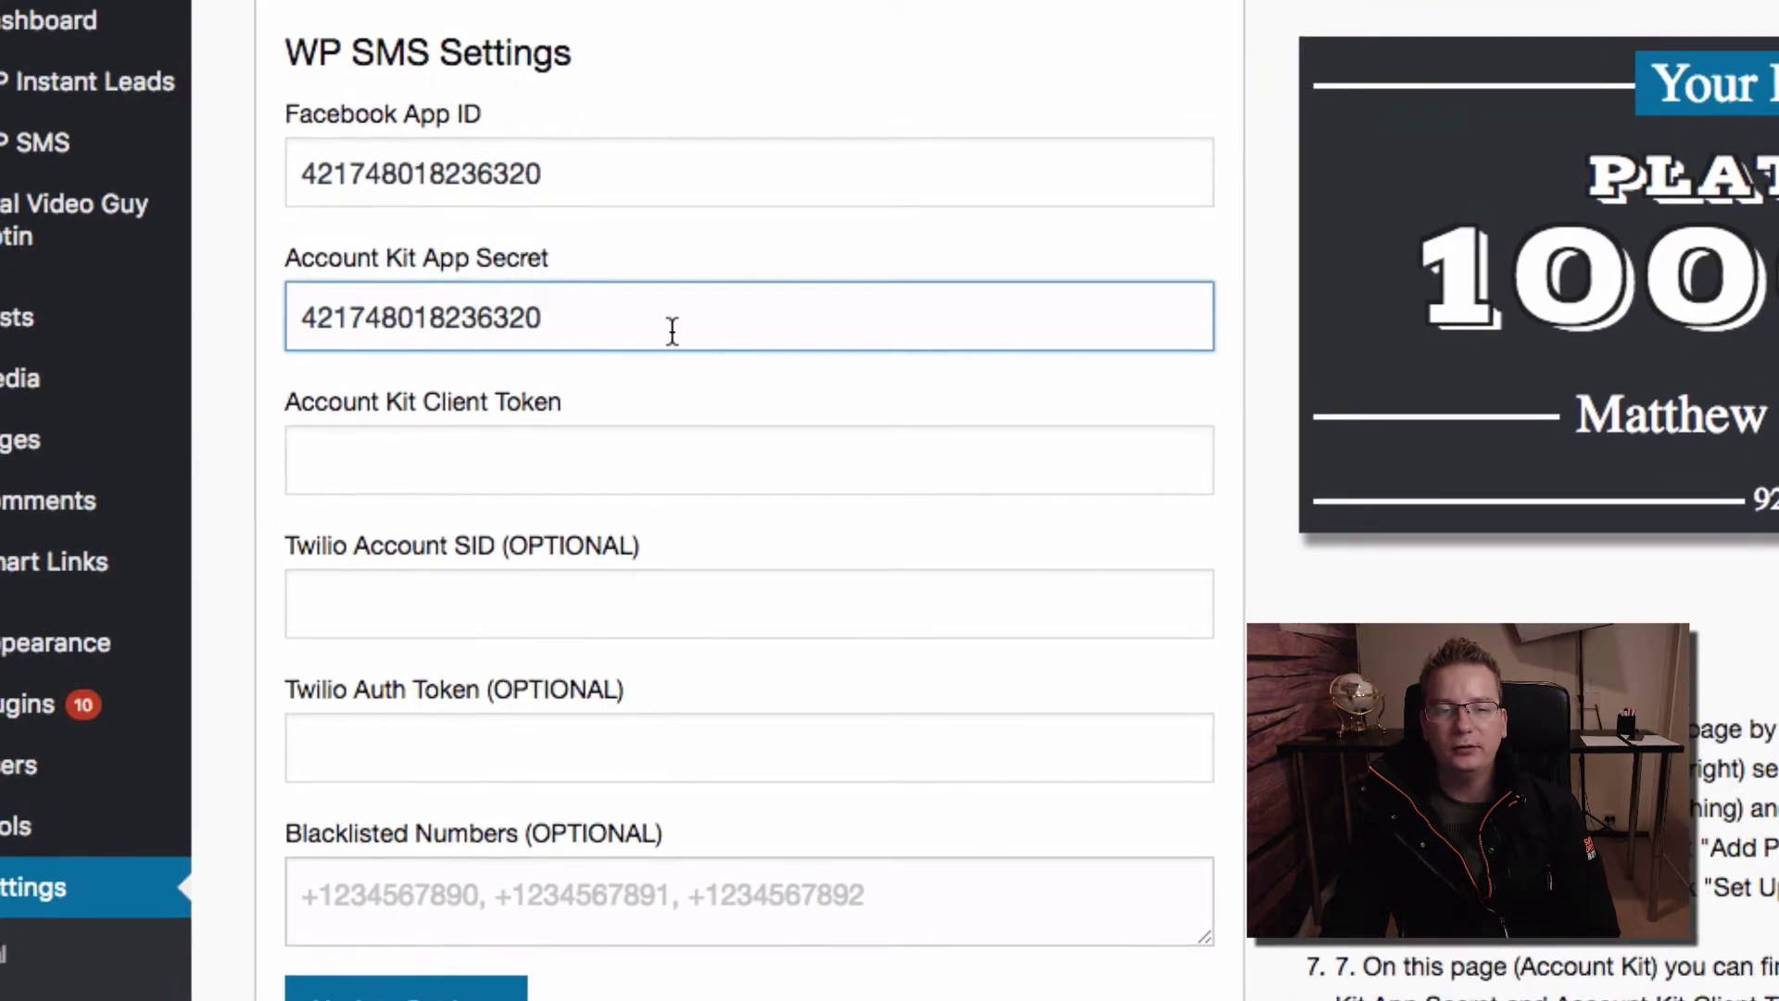
click(633, 461)
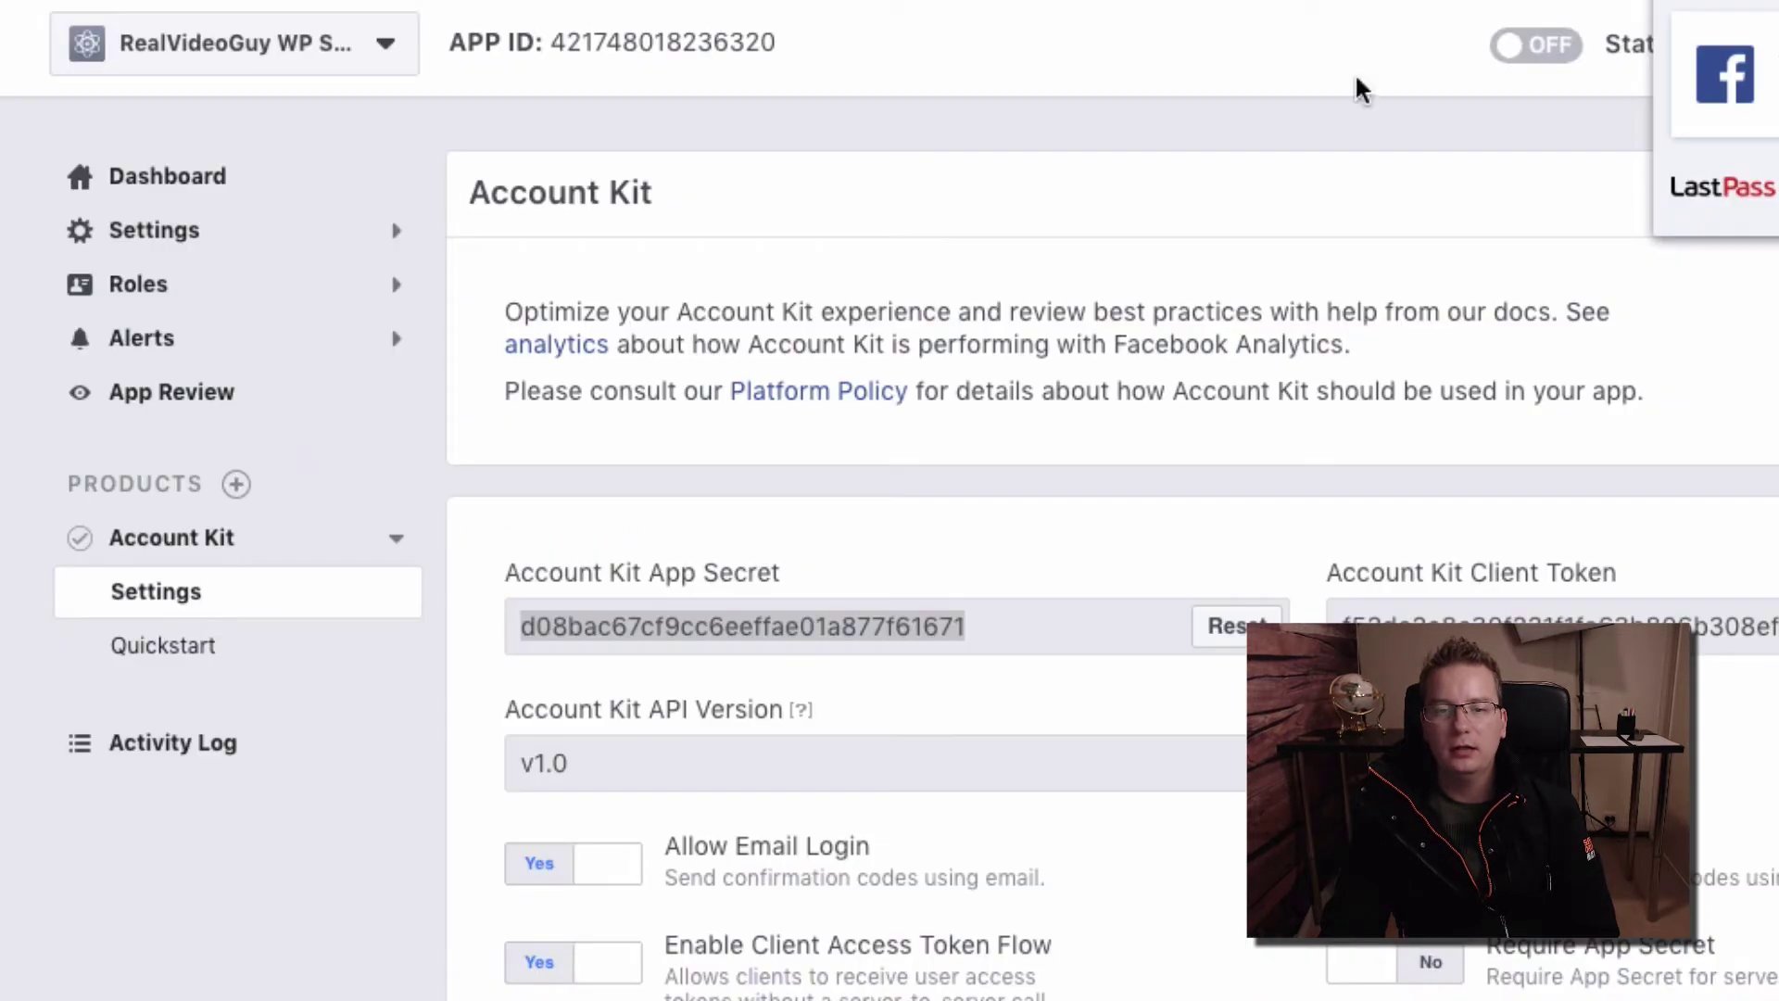
Copy the App Secret and paste it over the old value in the WP SMS App Secret field
right_click(870, 627)
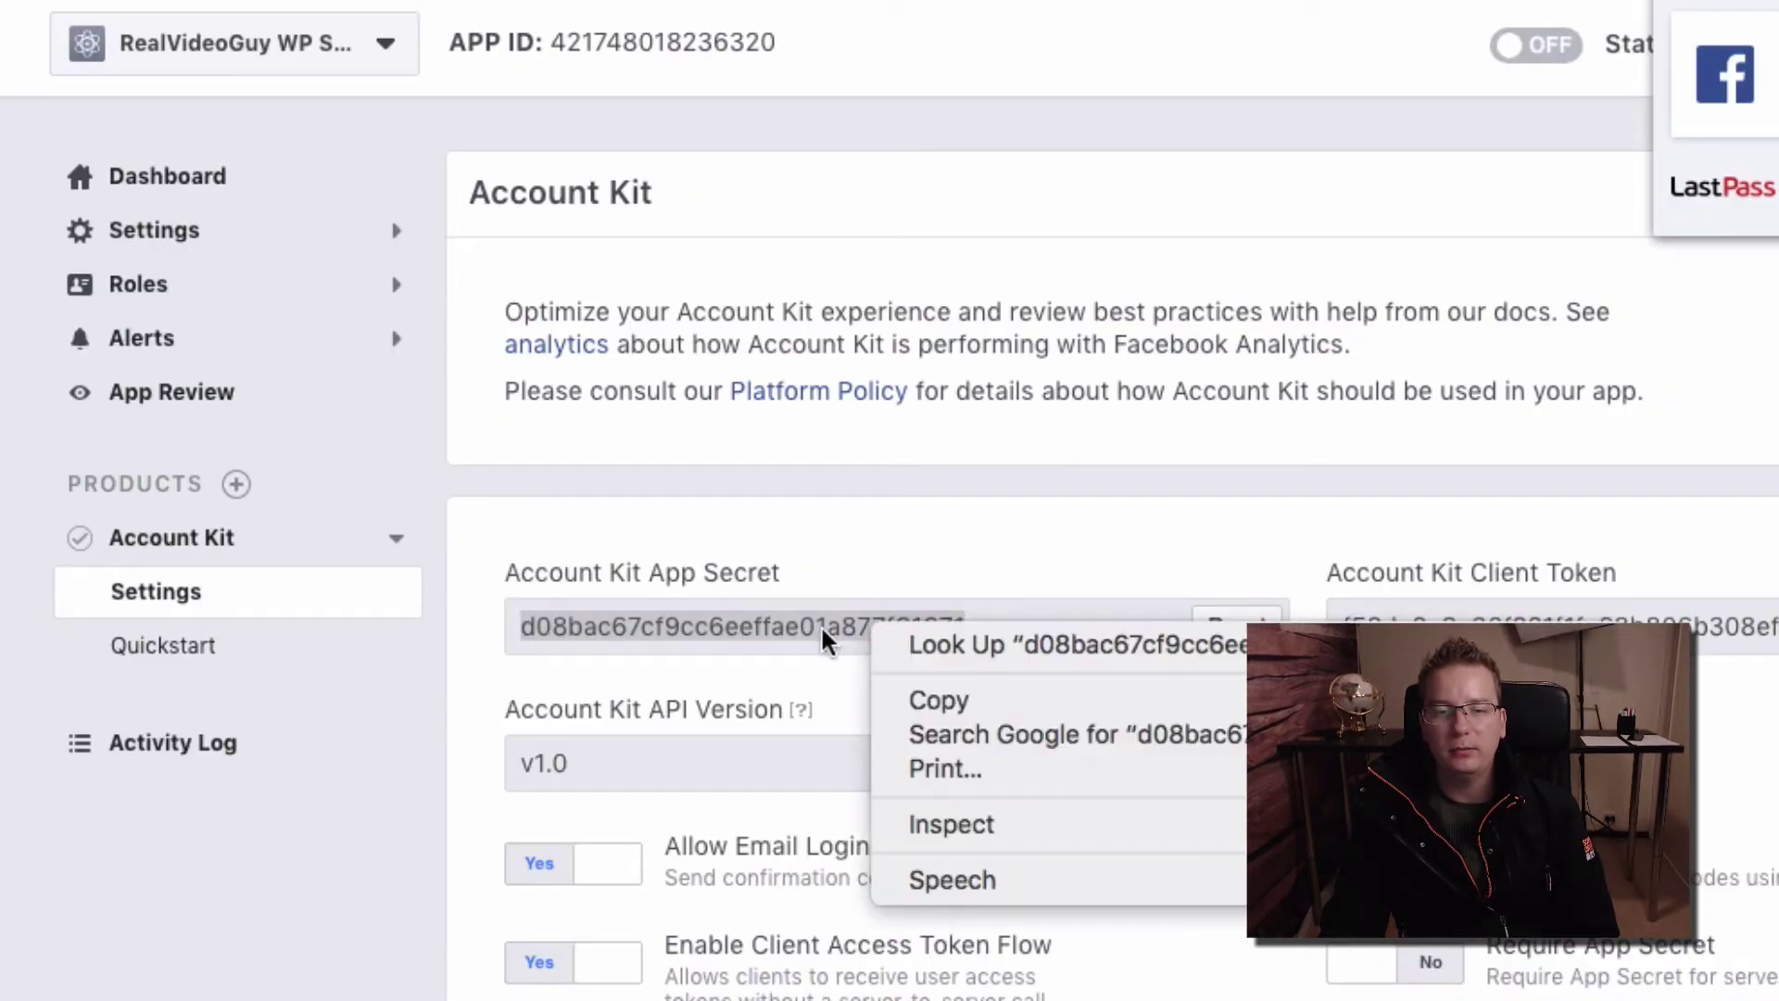
click(981, 697)
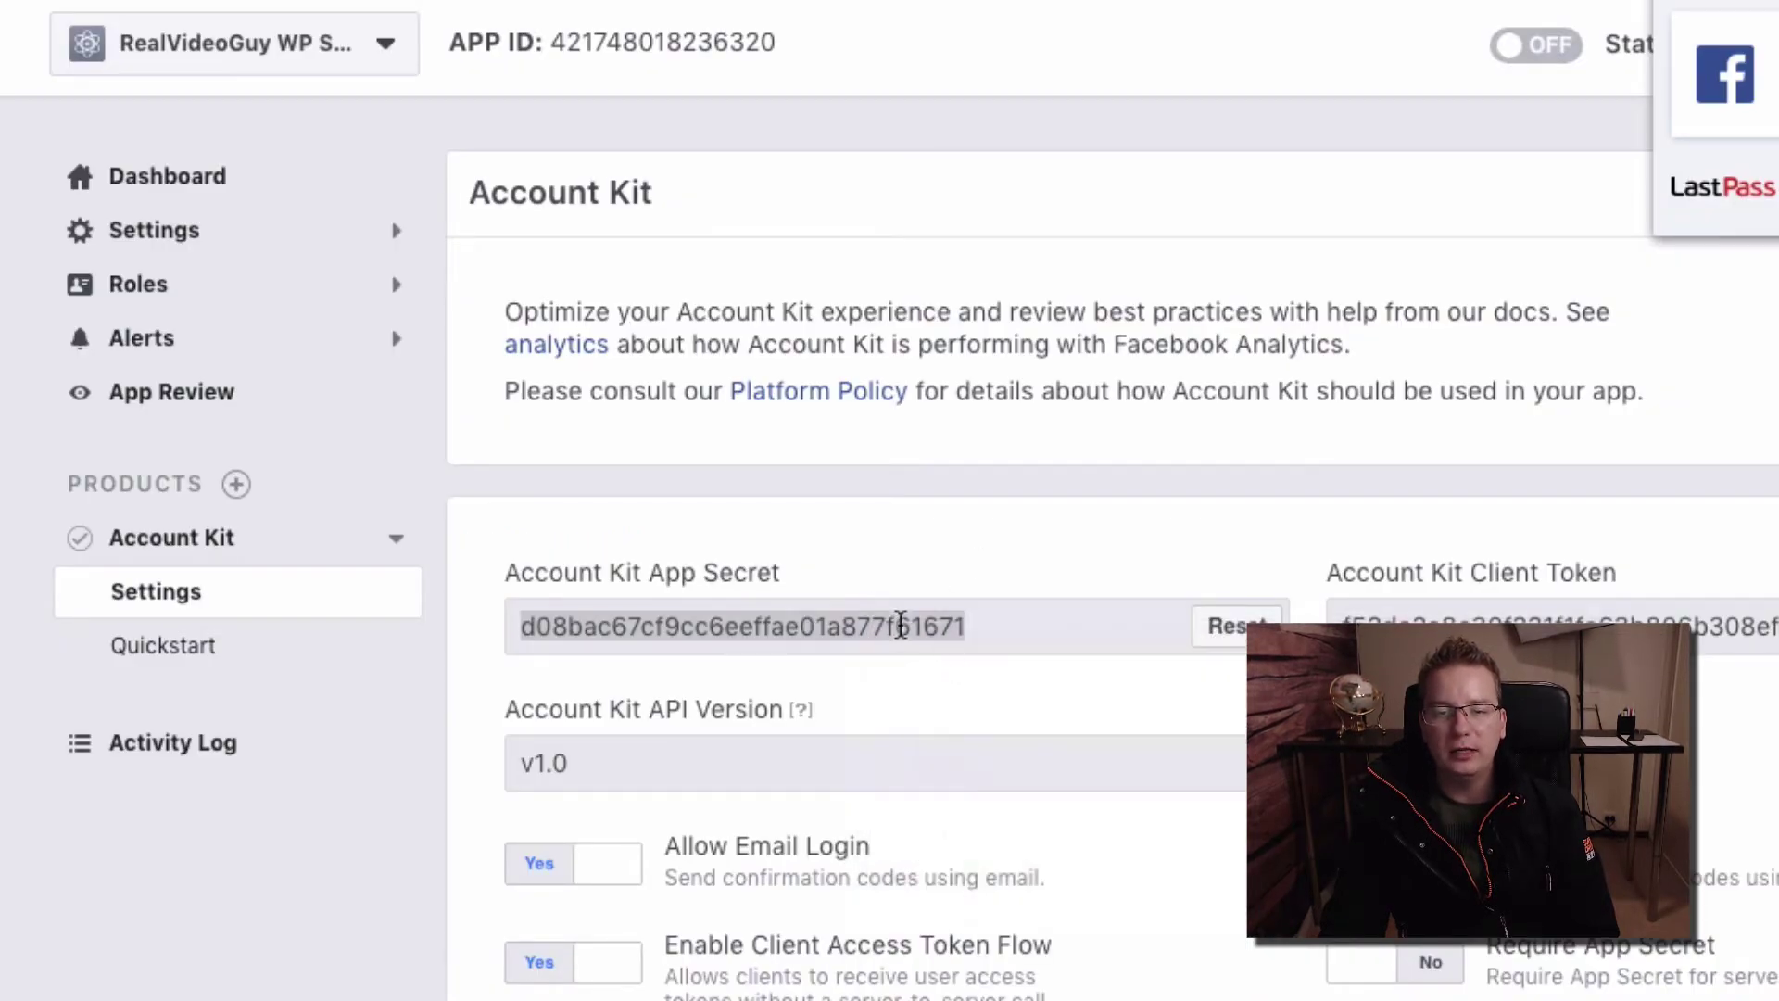
right_click(899, 626)
click(937, 697)
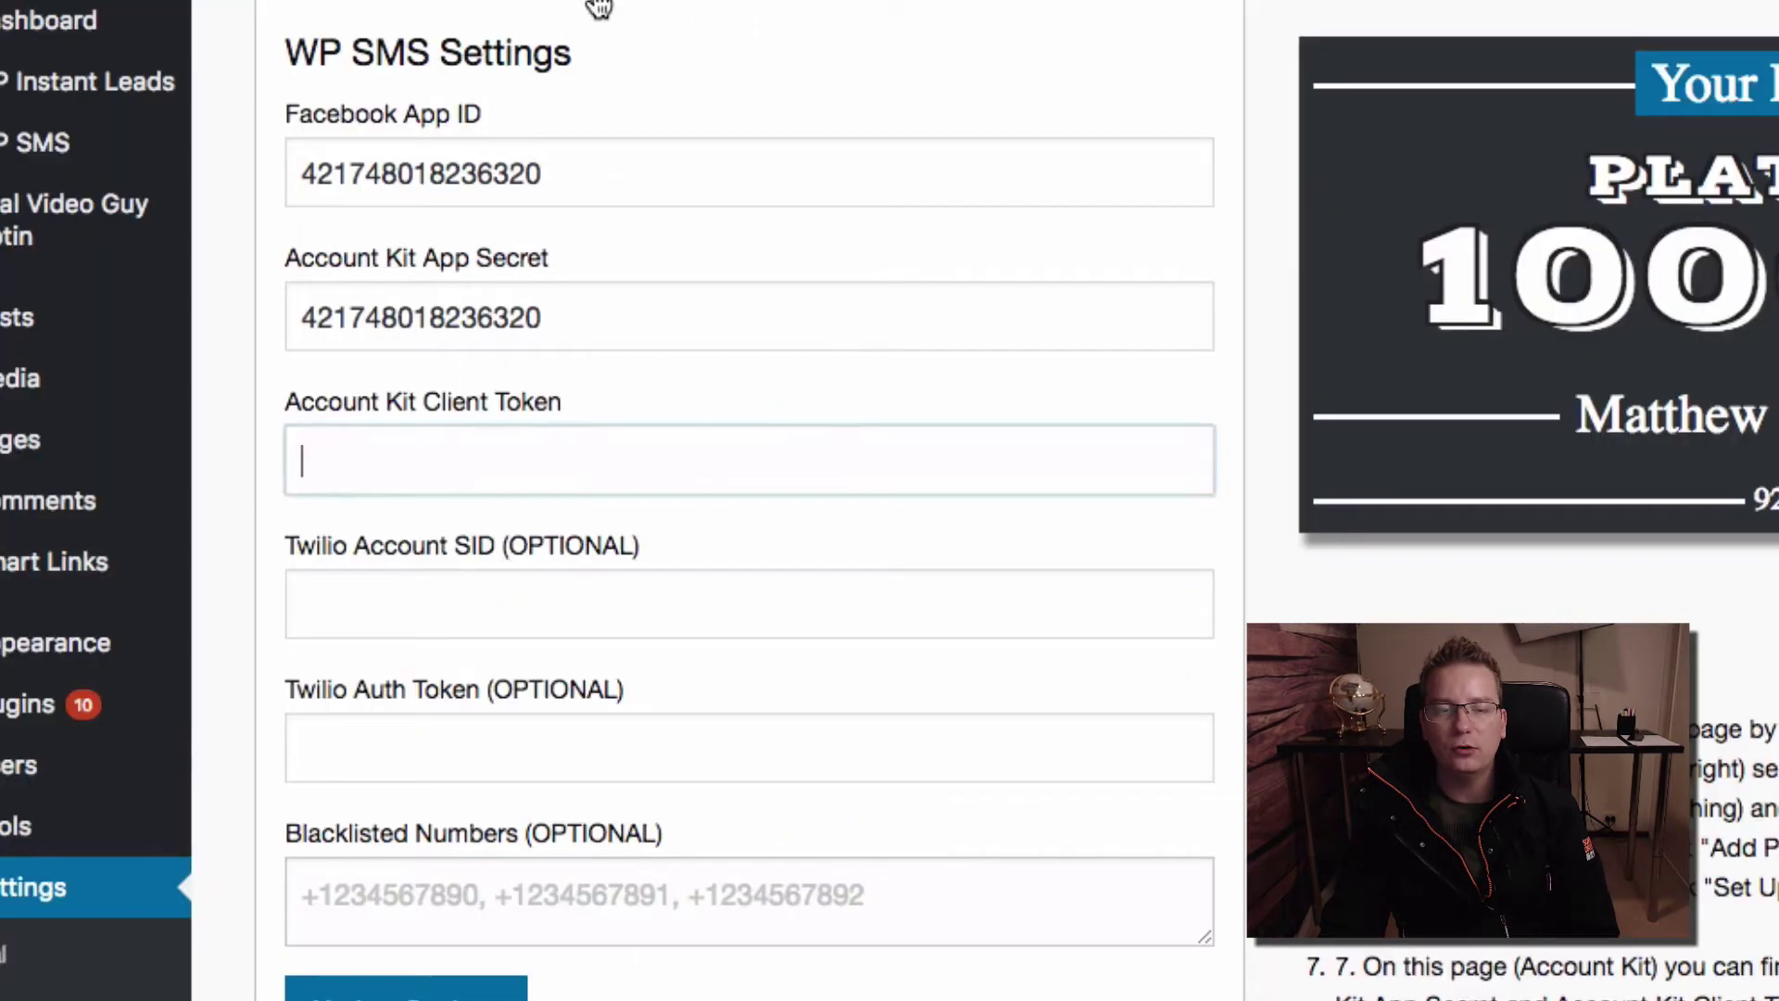
click(680, 330)
key(ctrl+a)
key(ctrl+v)
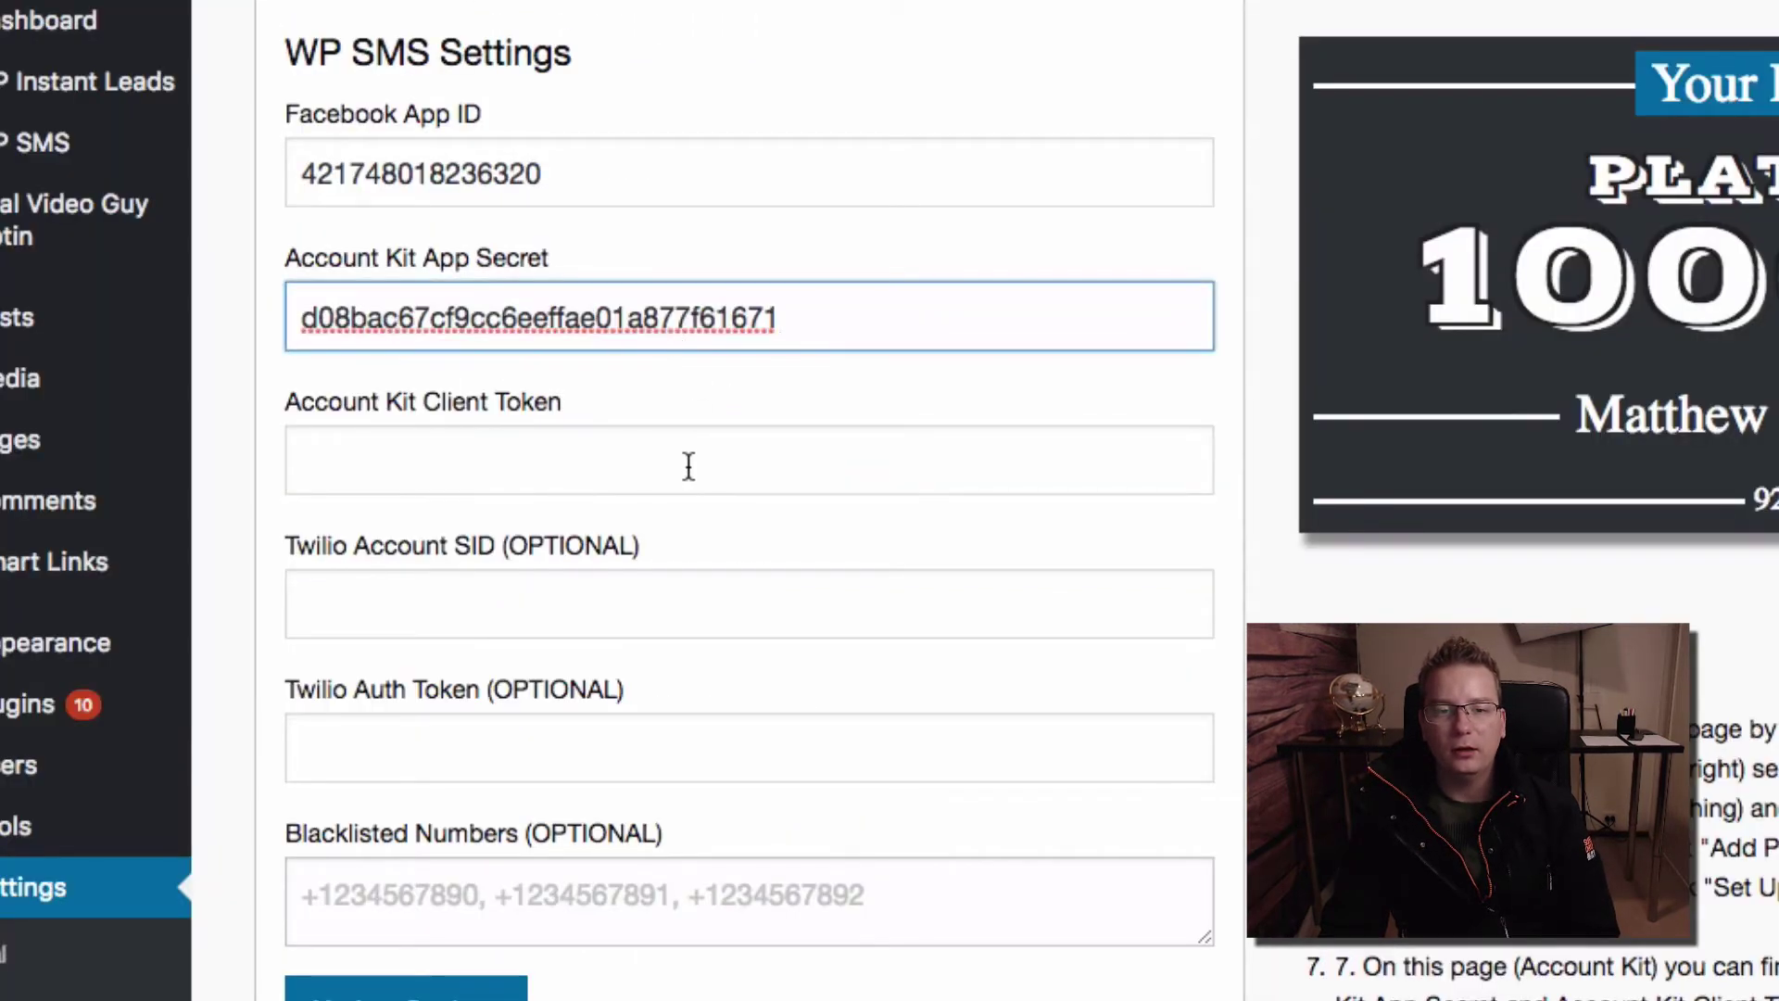
click(687, 468)
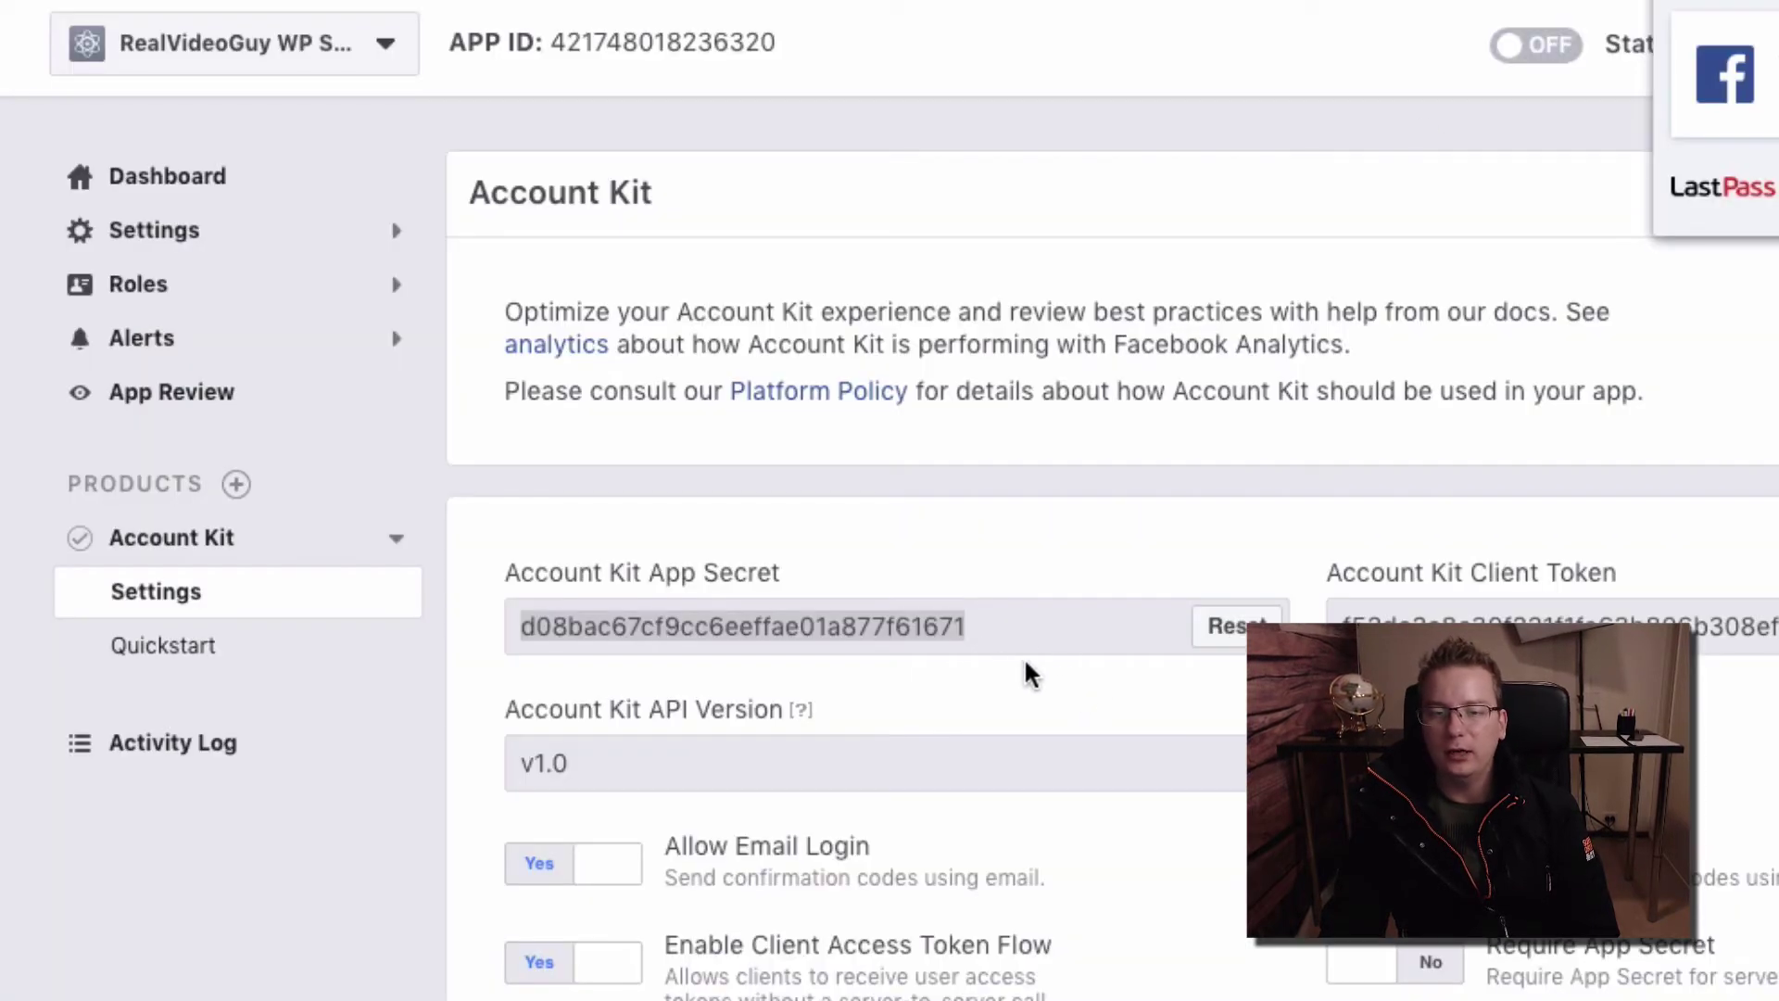
Copy the Account Kit Client Token into the WP SMS Client Token field and choose Update Settings
click(1030, 668)
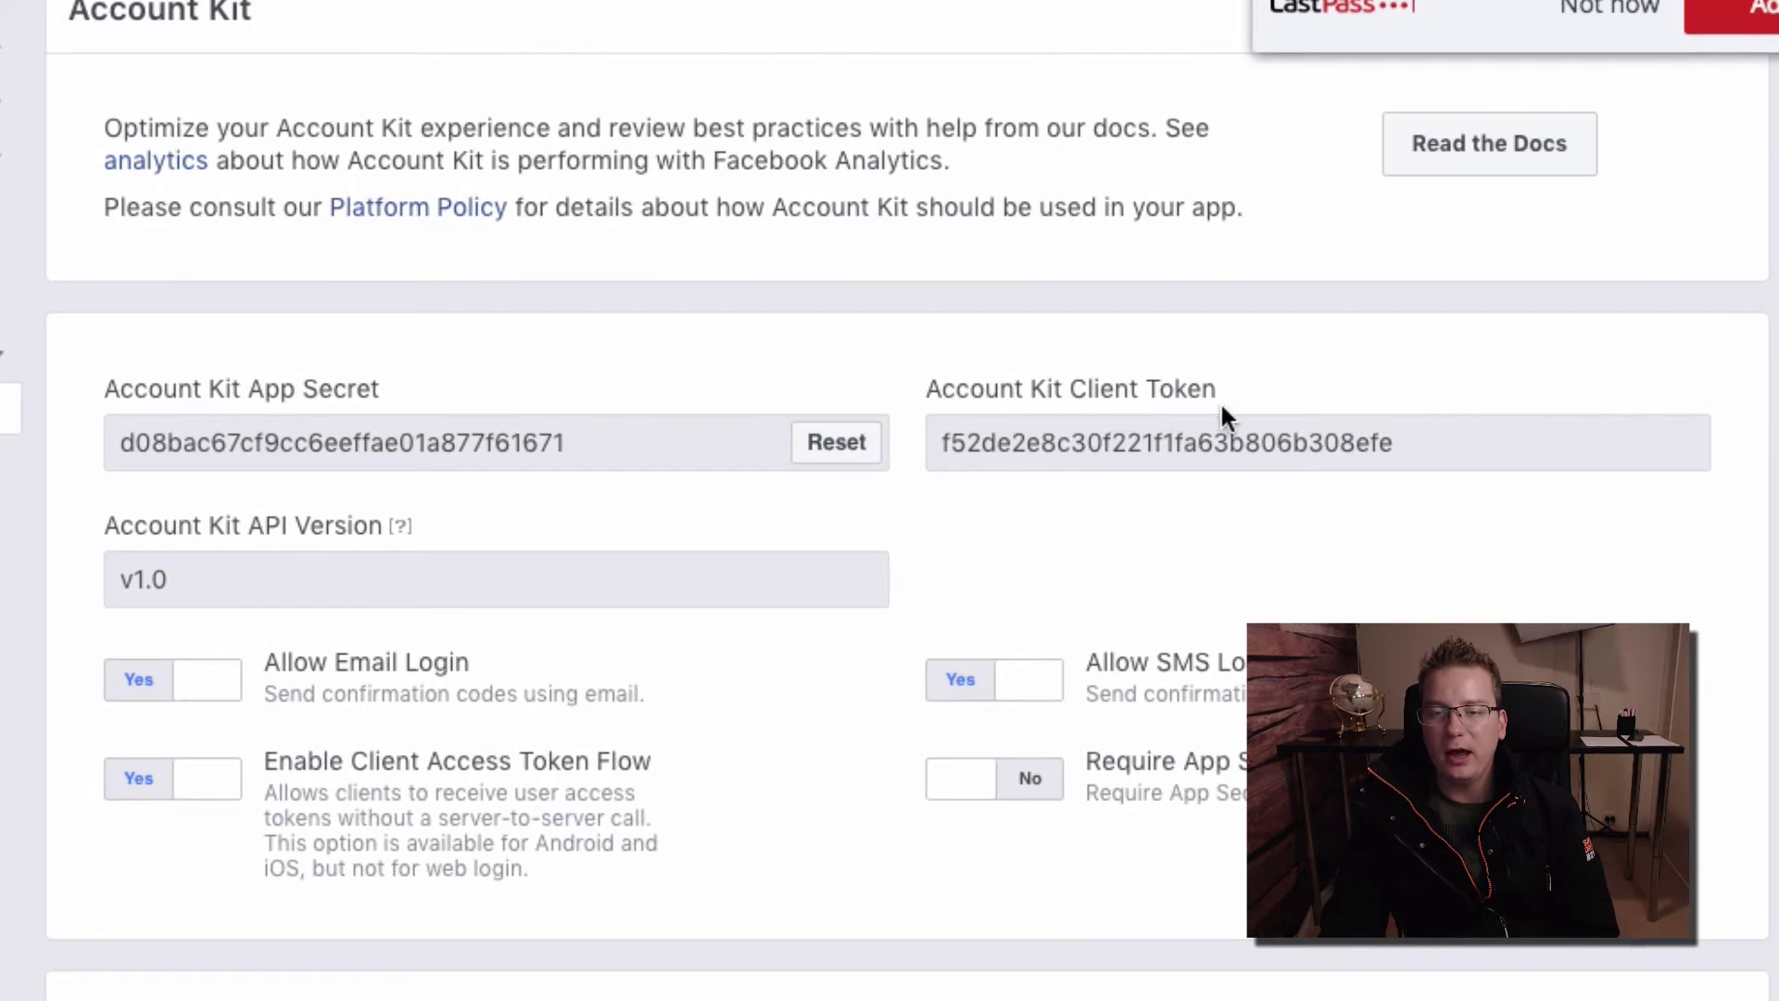
double_click(1195, 442)
right_click(1053, 448)
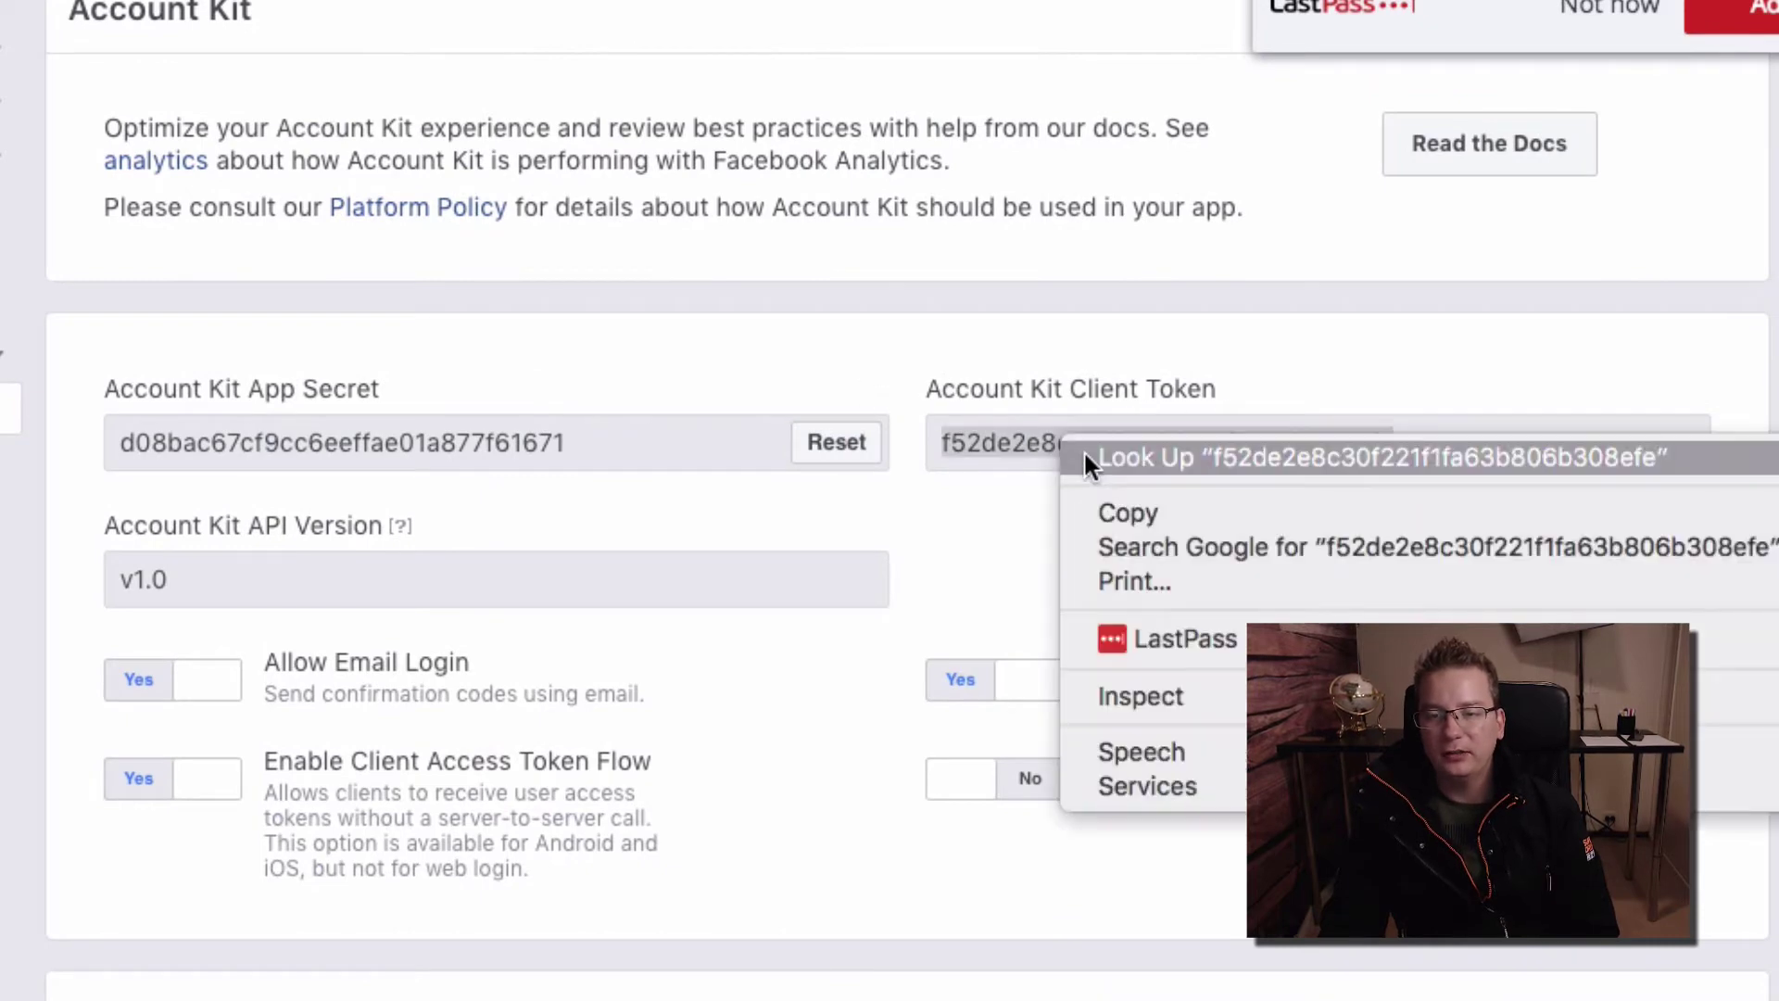
click(1075, 506)
click(1056, 481)
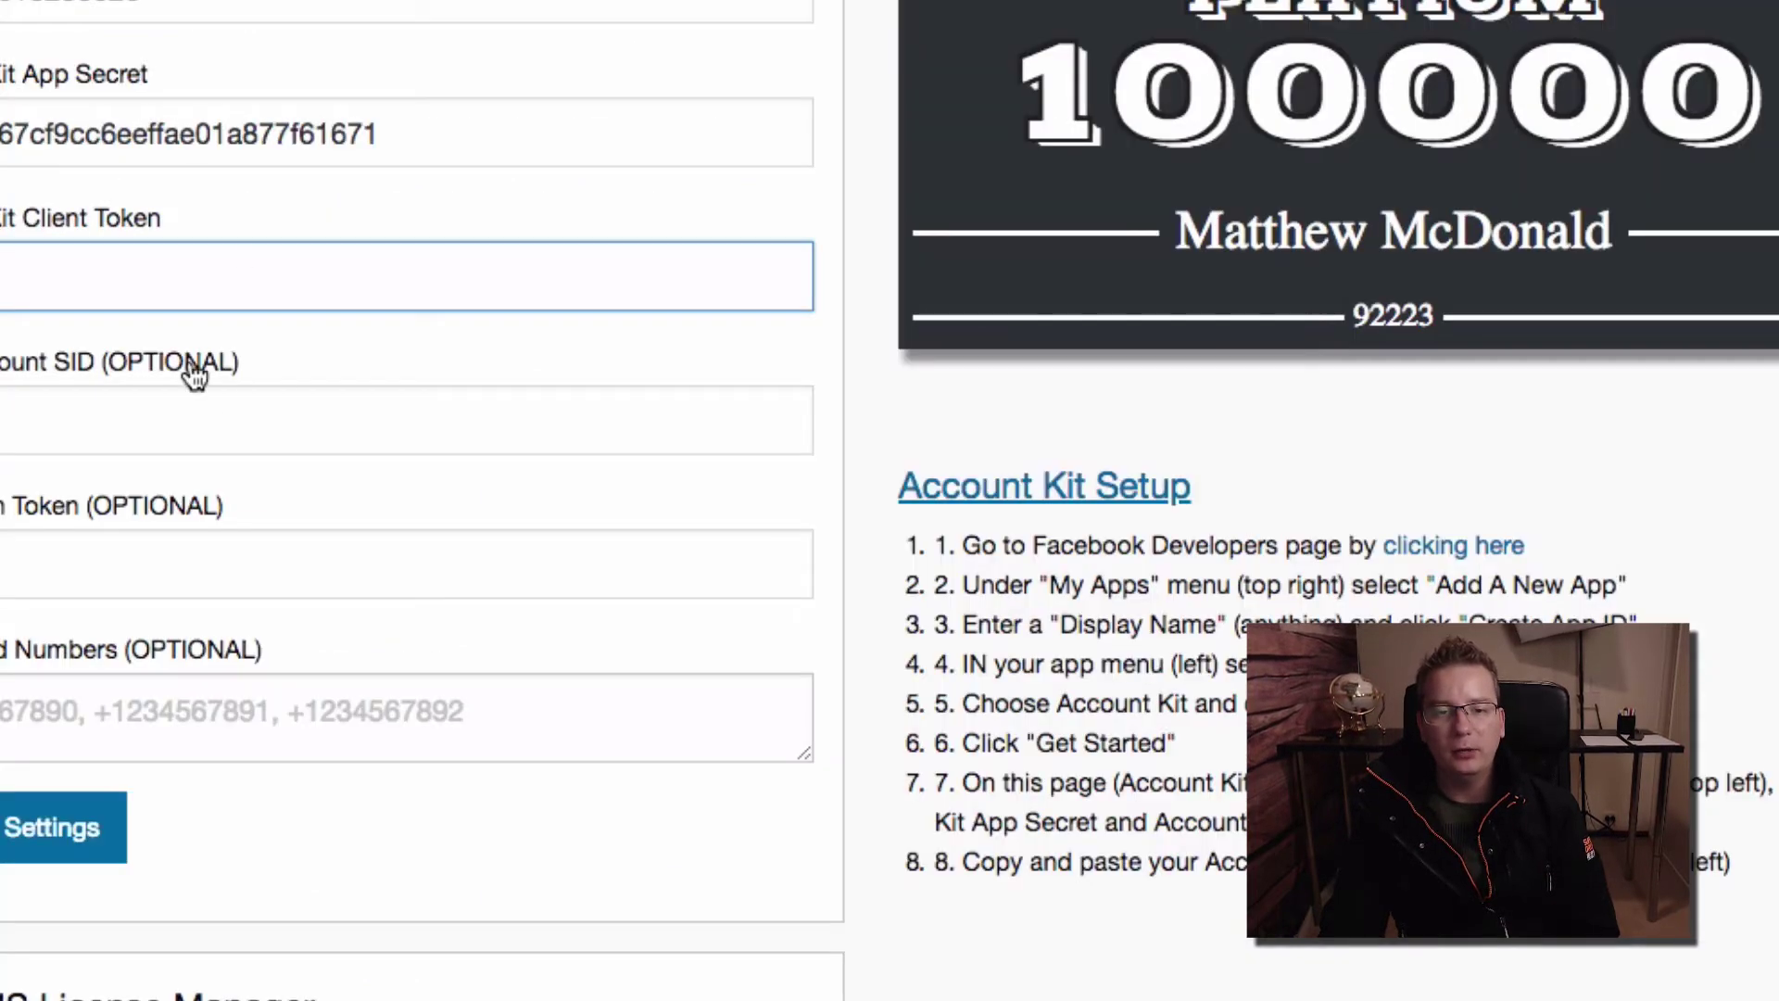
key(super+v)
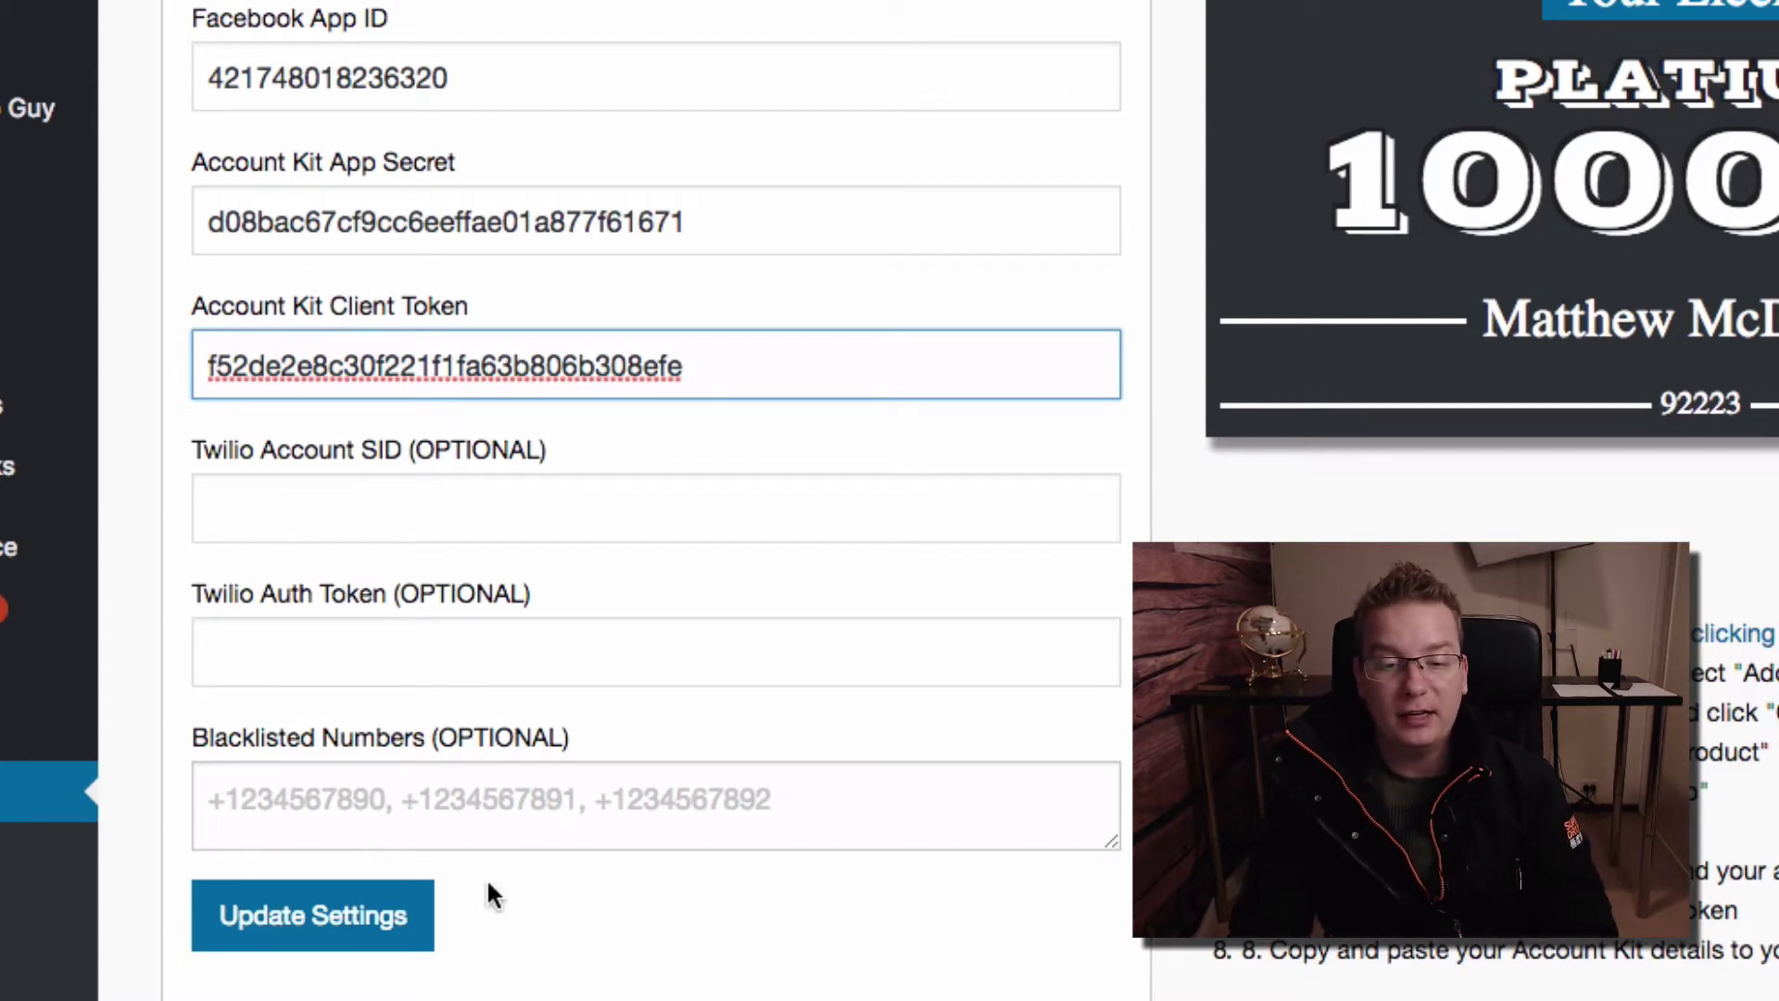
click(407, 929)
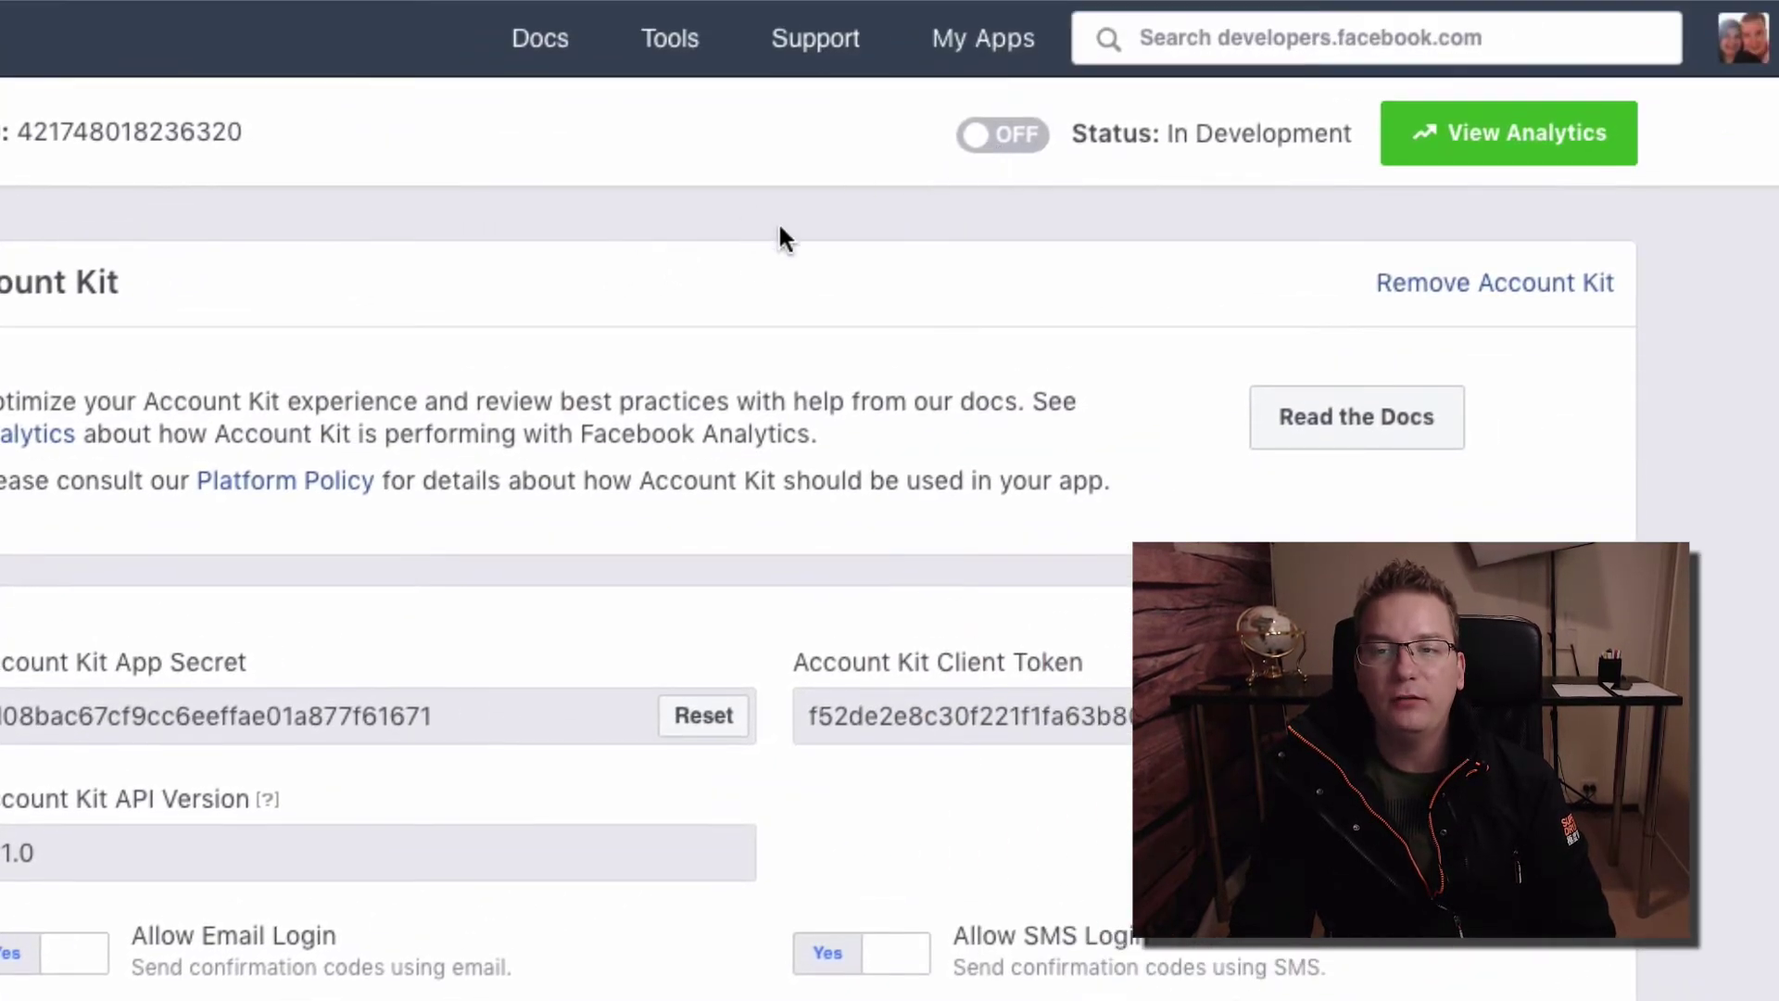
Make the app public under the Messenger Bots for Business category, then reload the page
click(1002, 139)
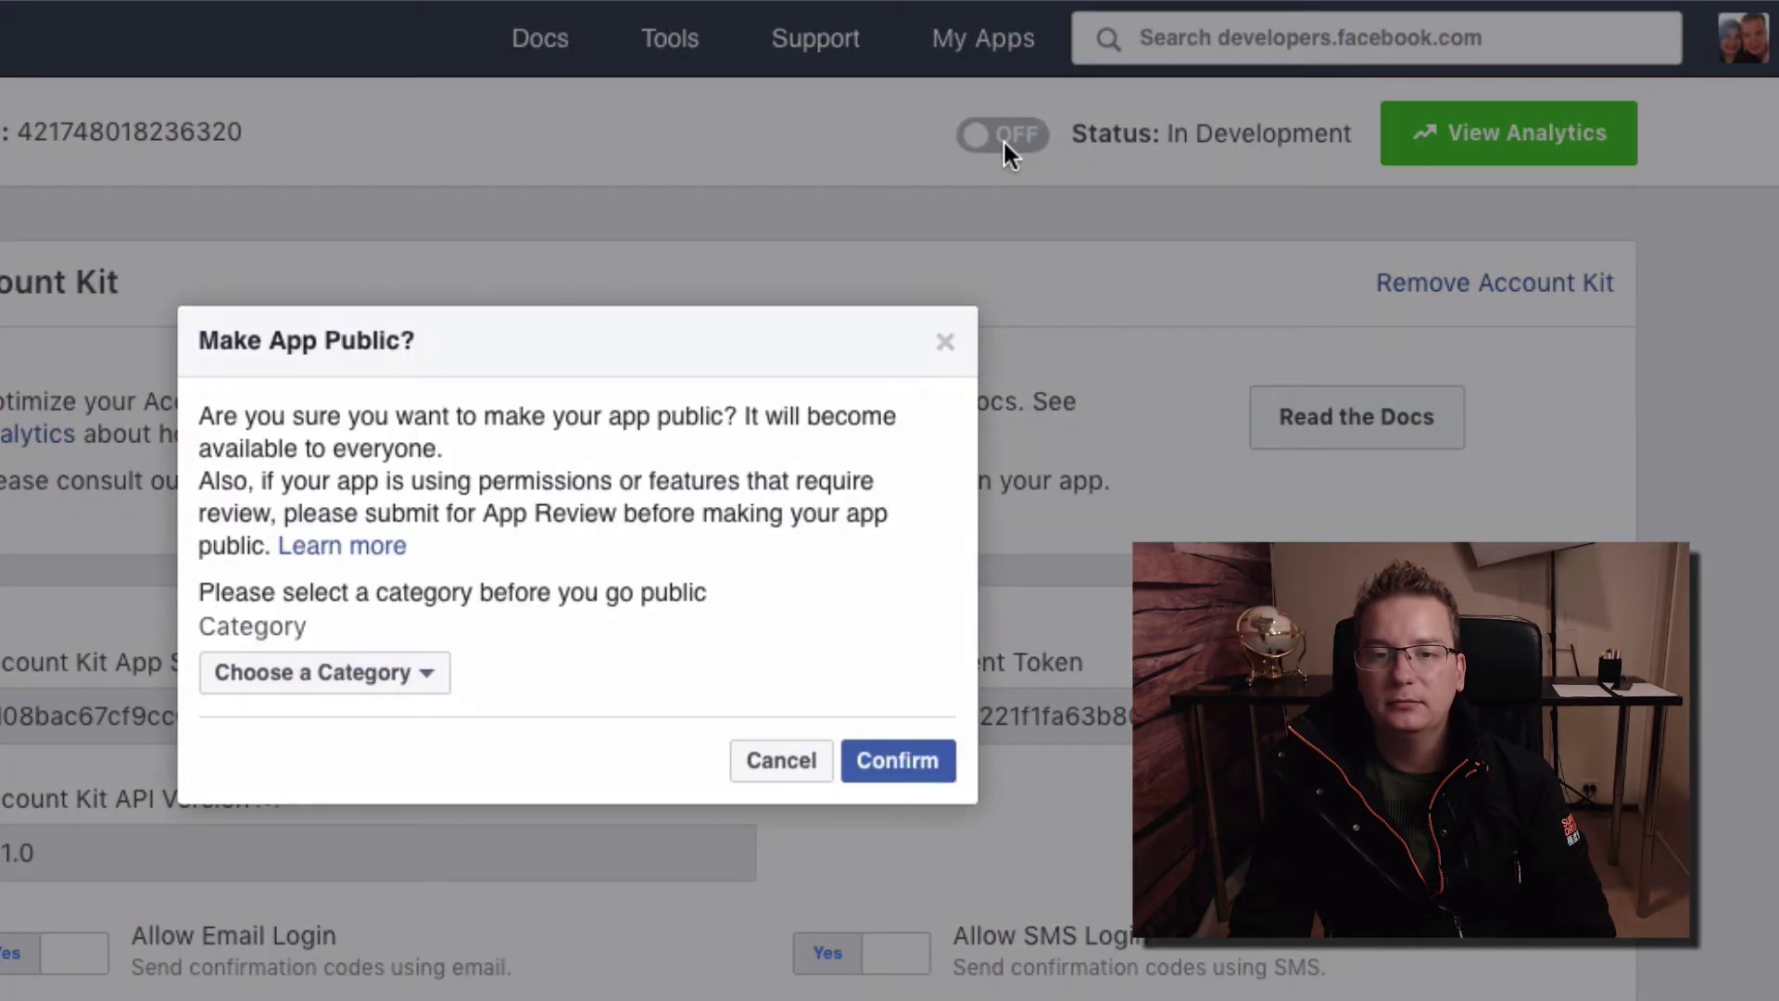
click(392, 686)
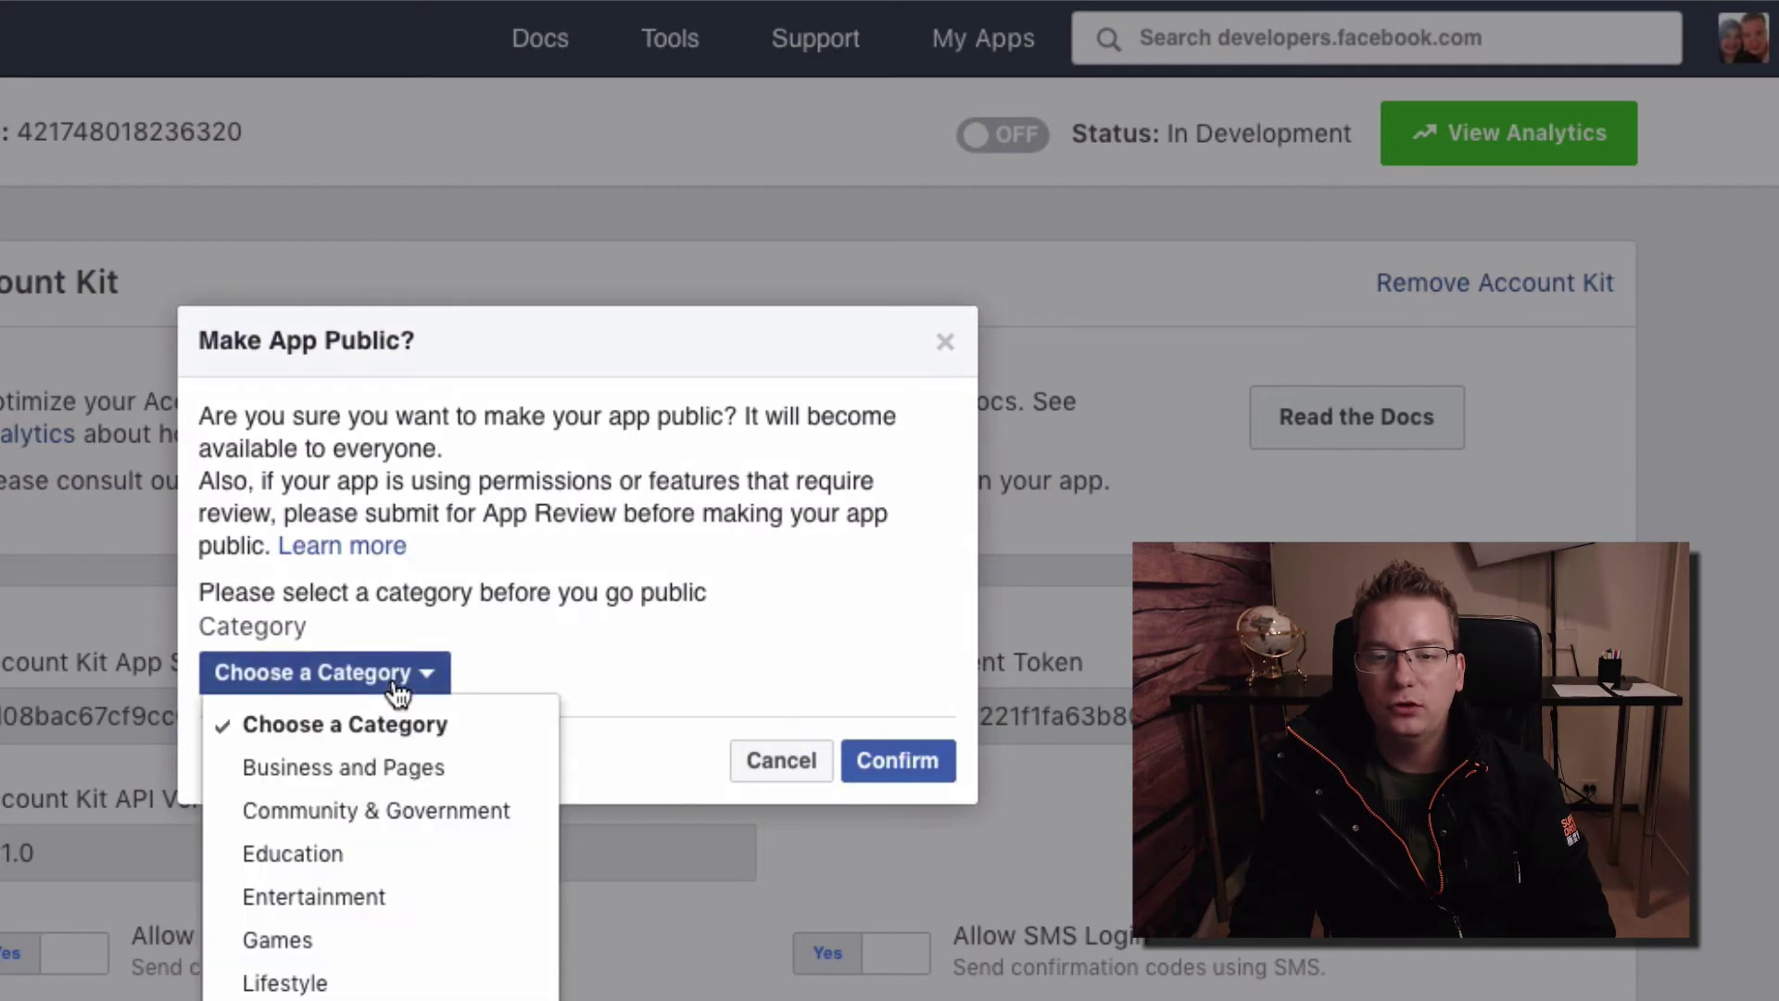
click(389, 990)
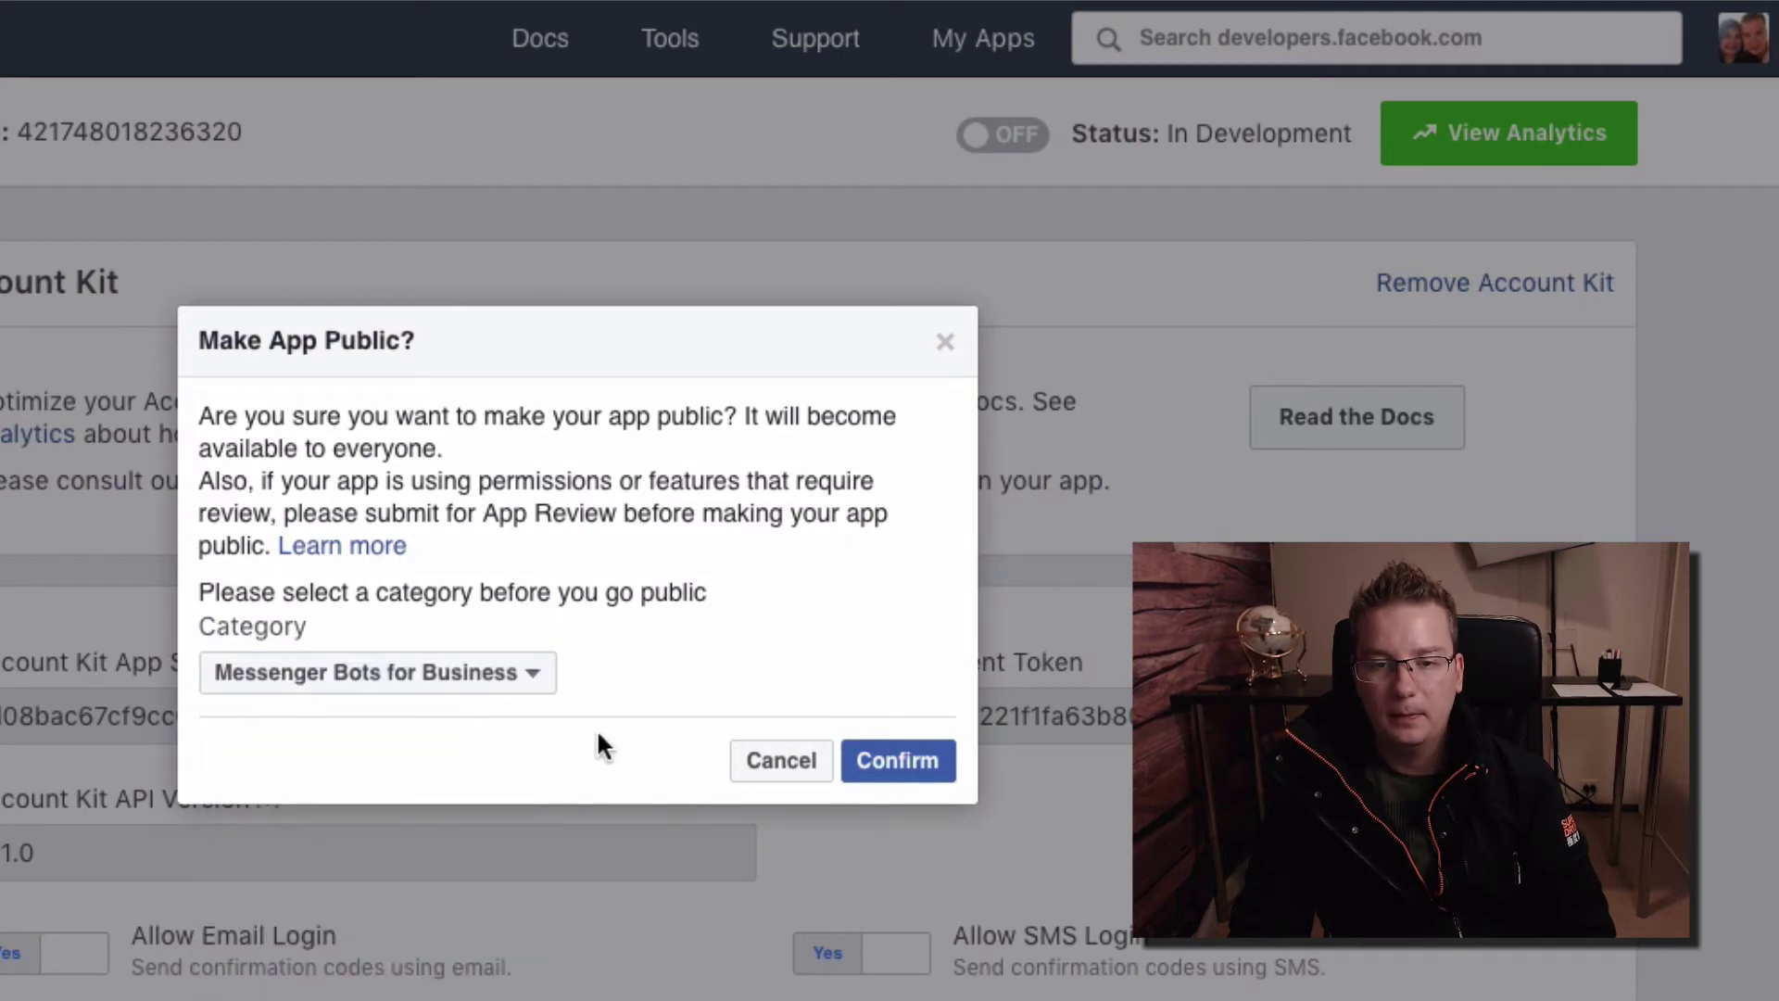
click(942, 769)
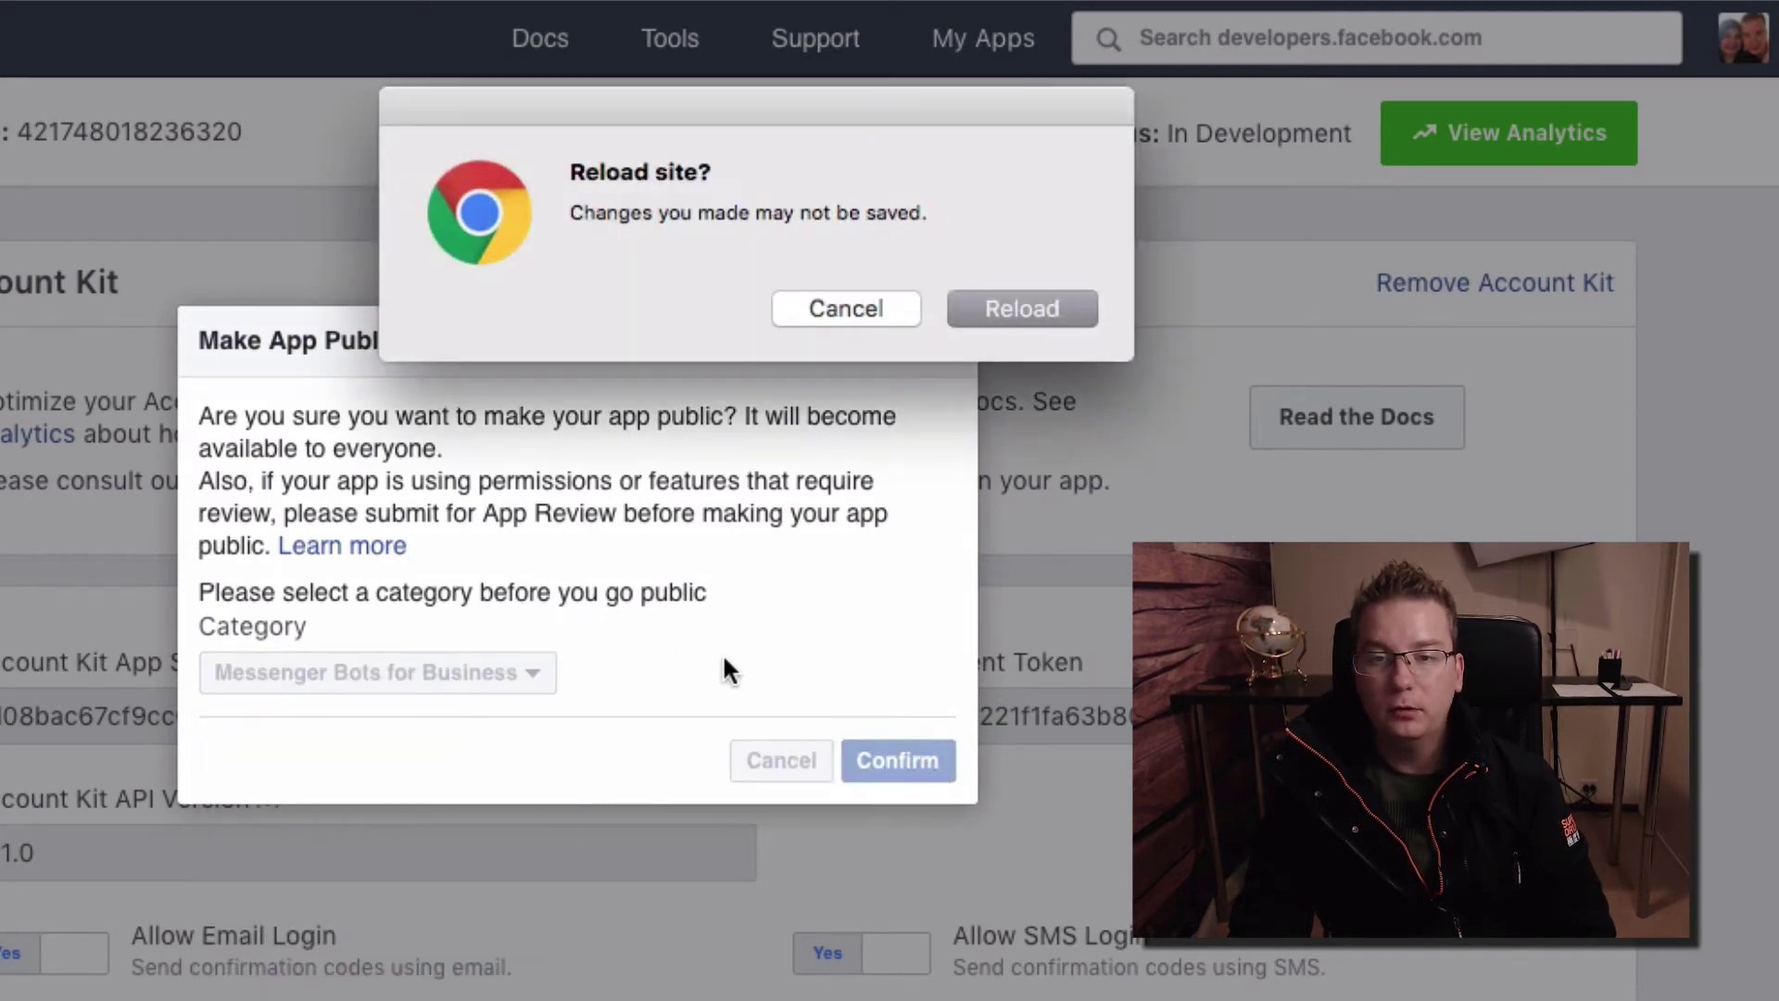
click(1021, 309)
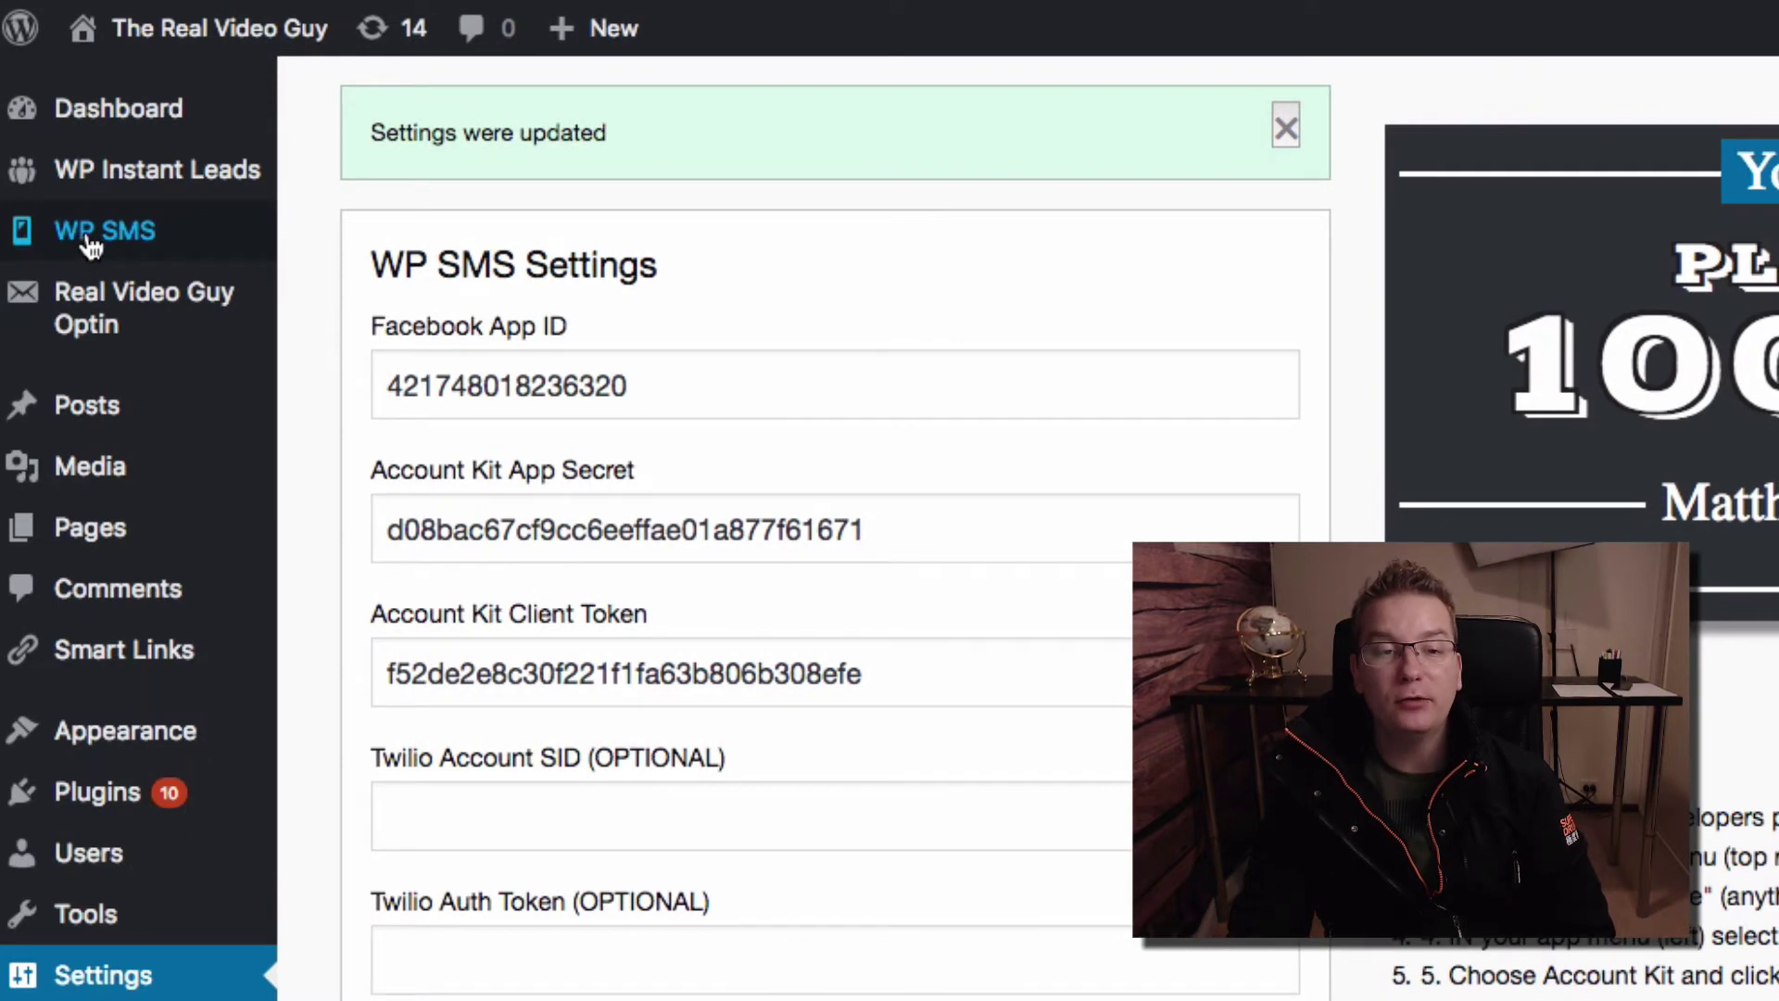
Open the WP SMS plugin, skim its welcome page, and go to the SMS Buttons tab
click(88, 239)
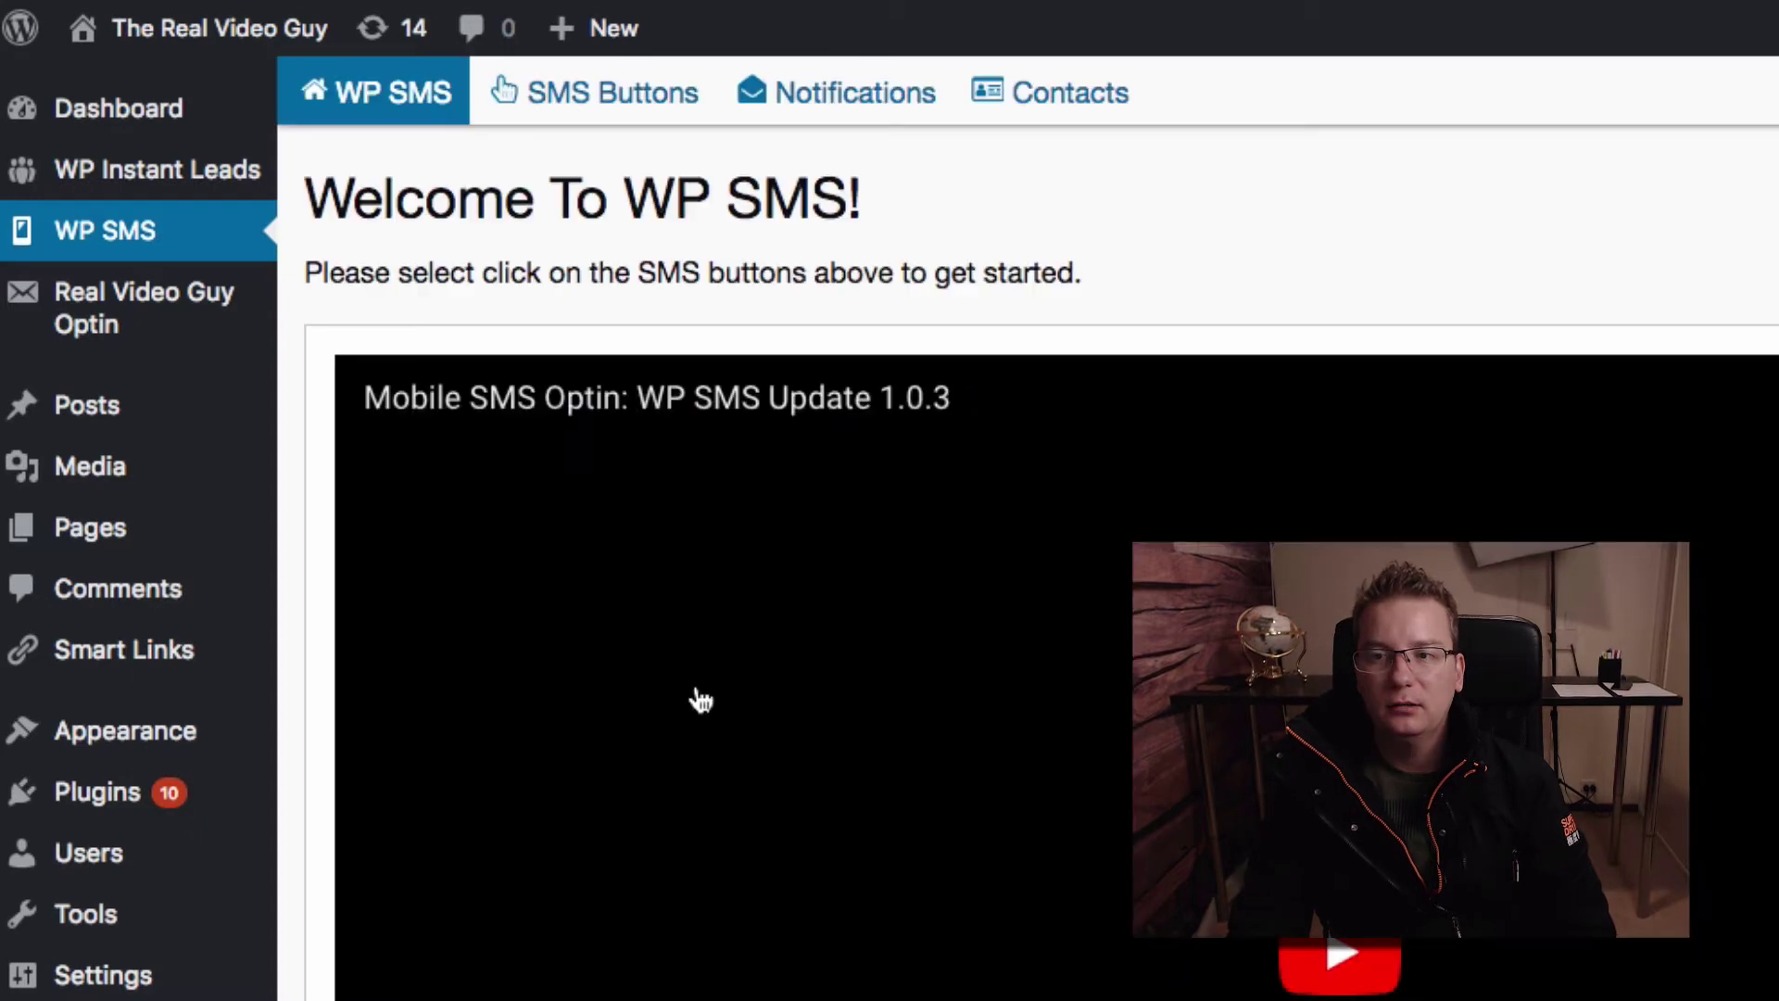
scroll(815, 695, down, 5)
scroll(814, 681, up, 5)
scroll(864, 649, down, 5)
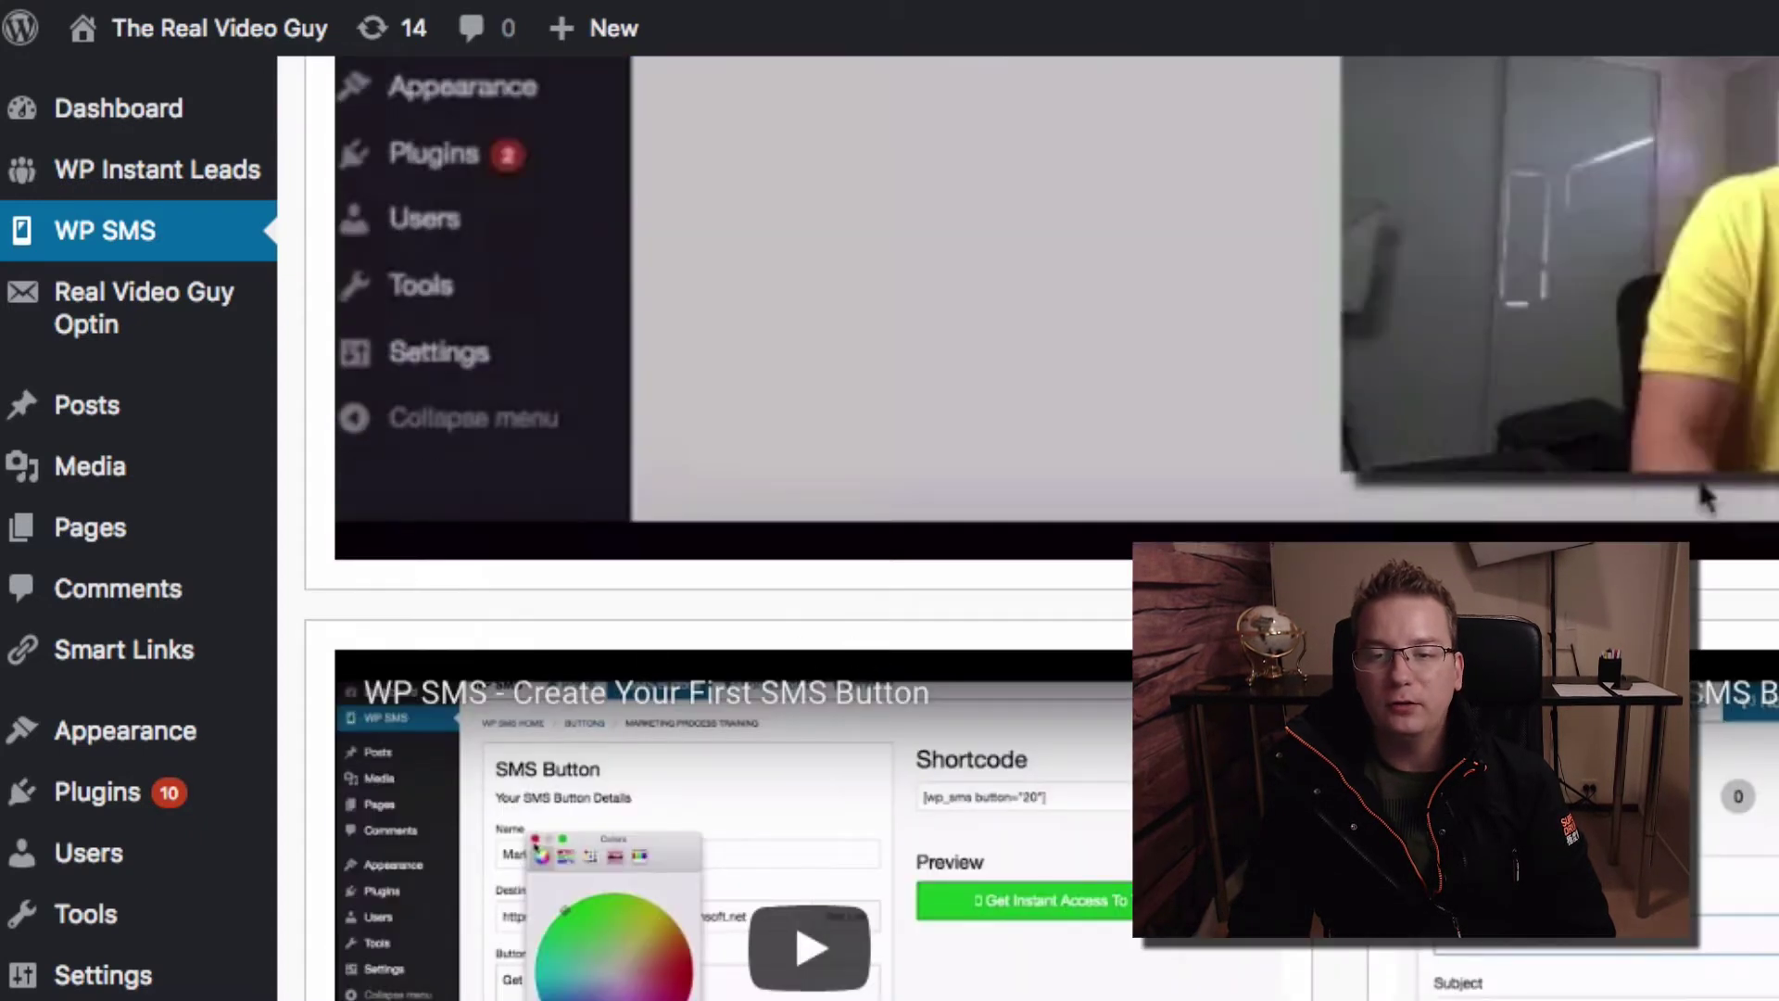
scroll(864, 649, up, 5)
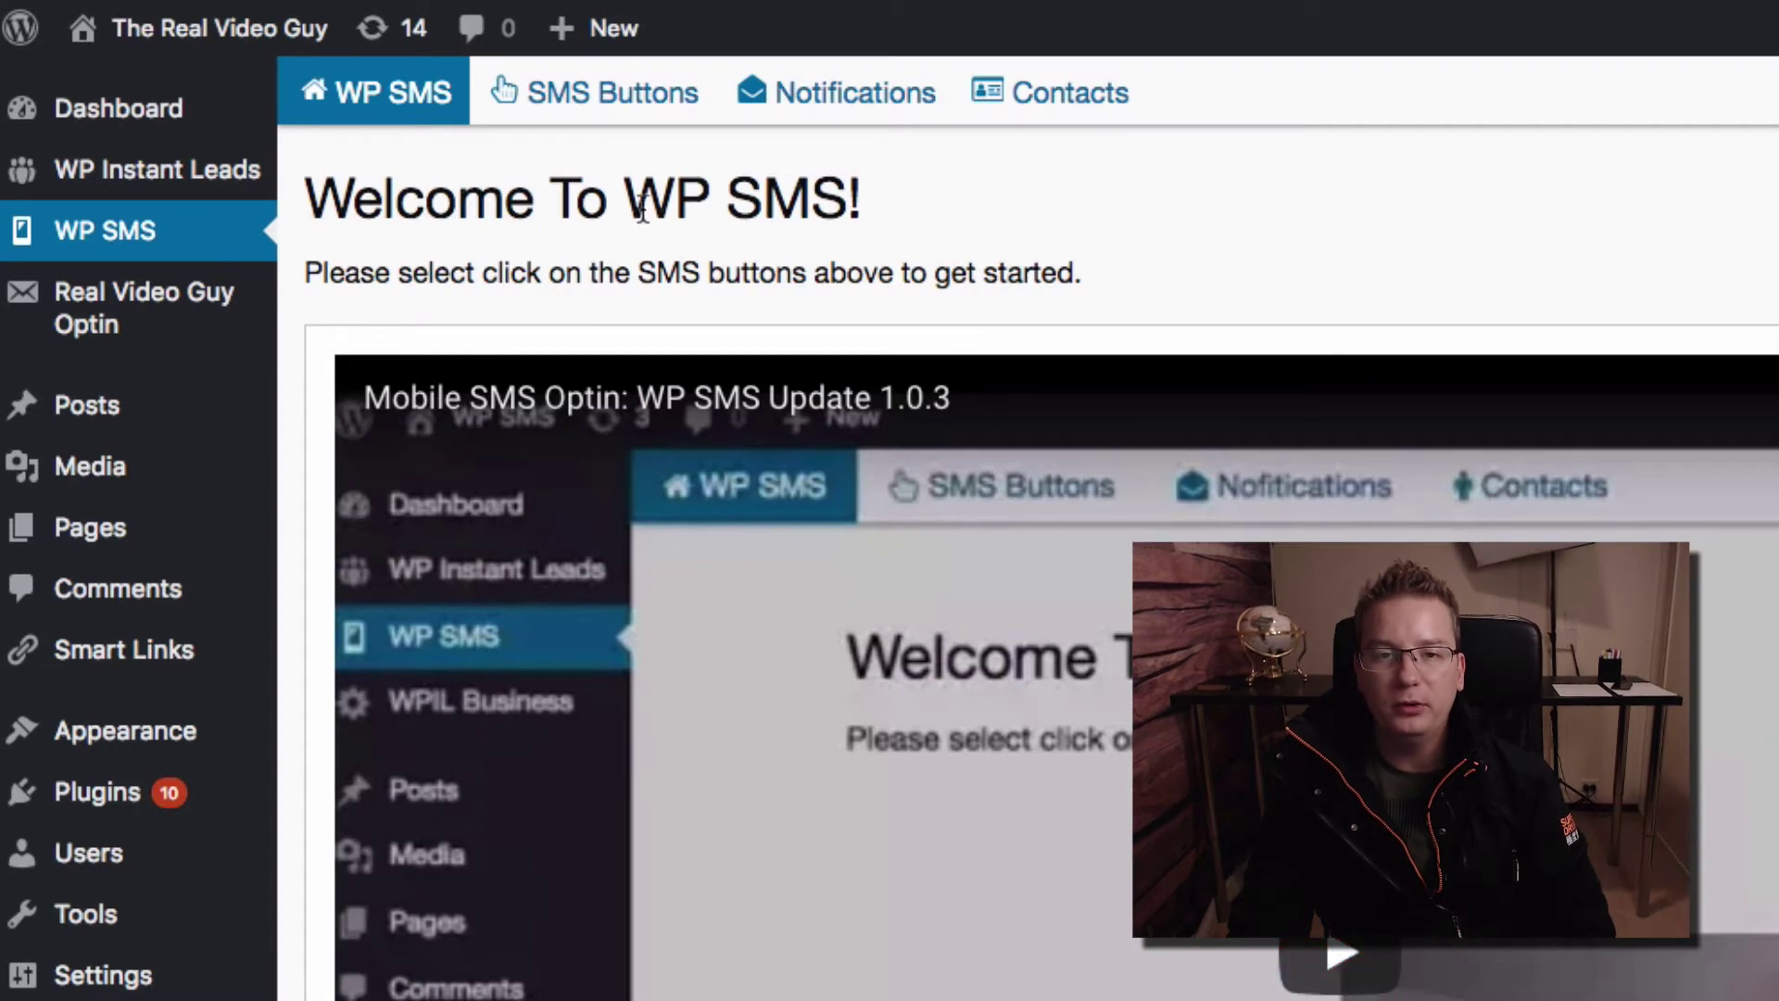
click(592, 104)
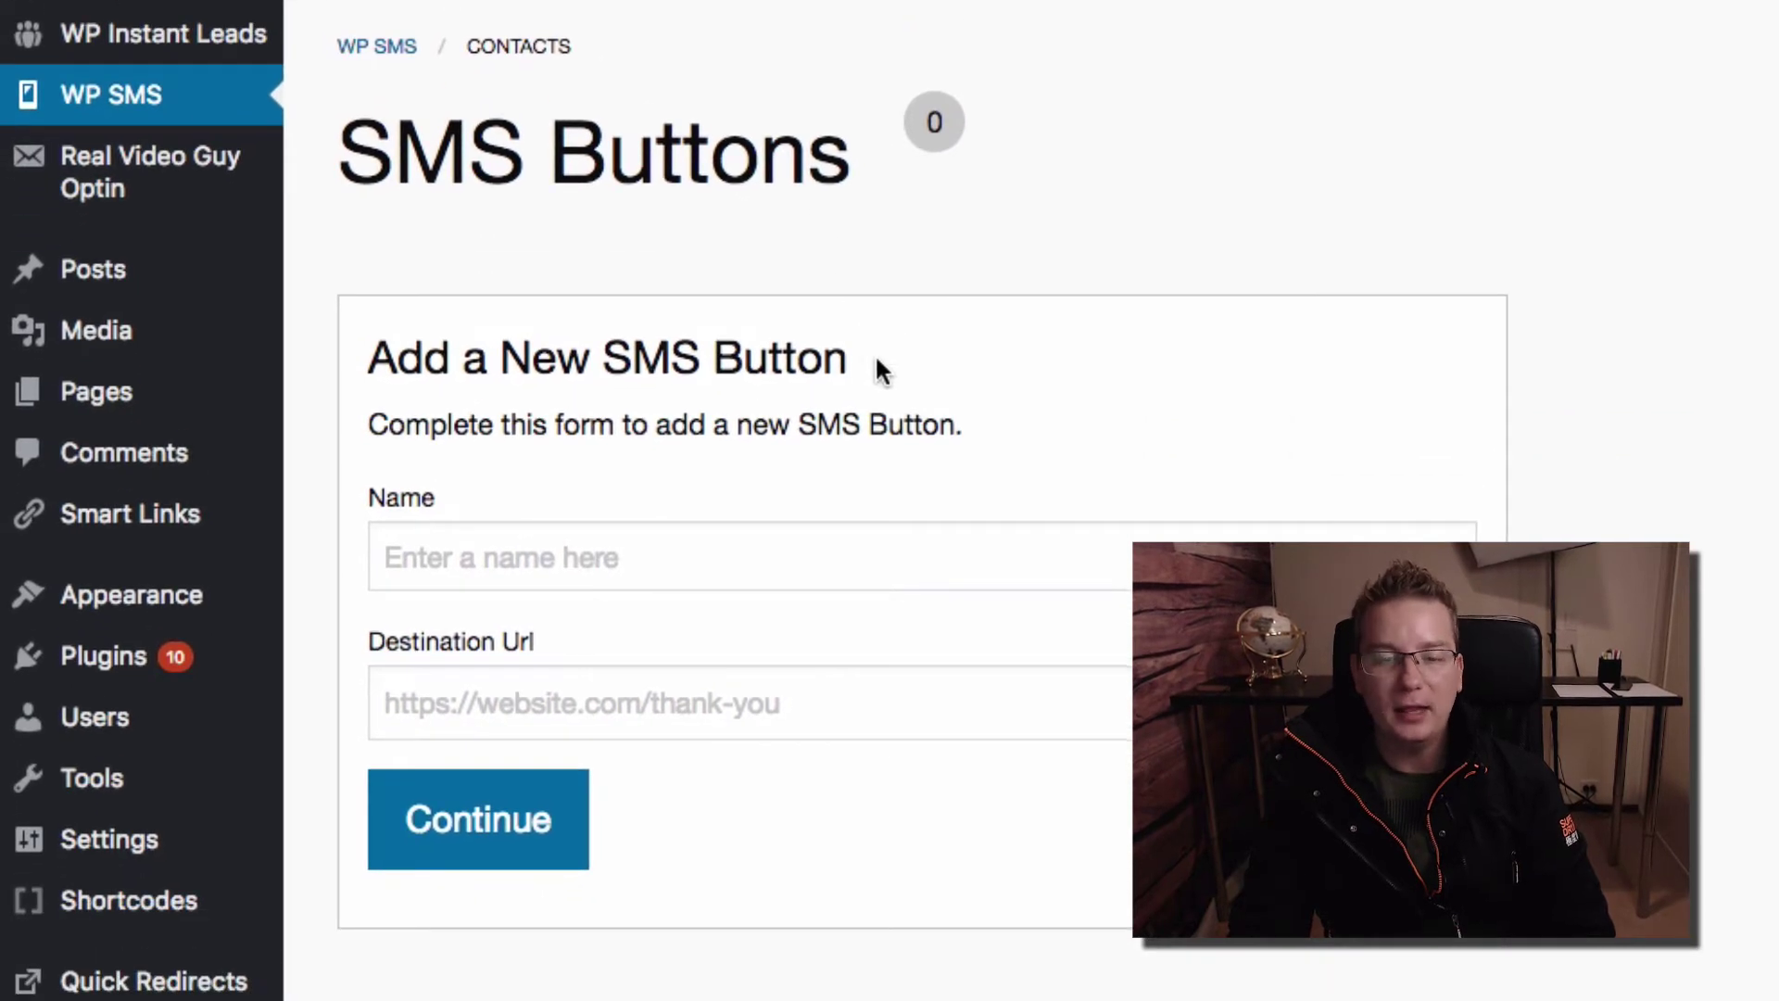
click(626, 577)
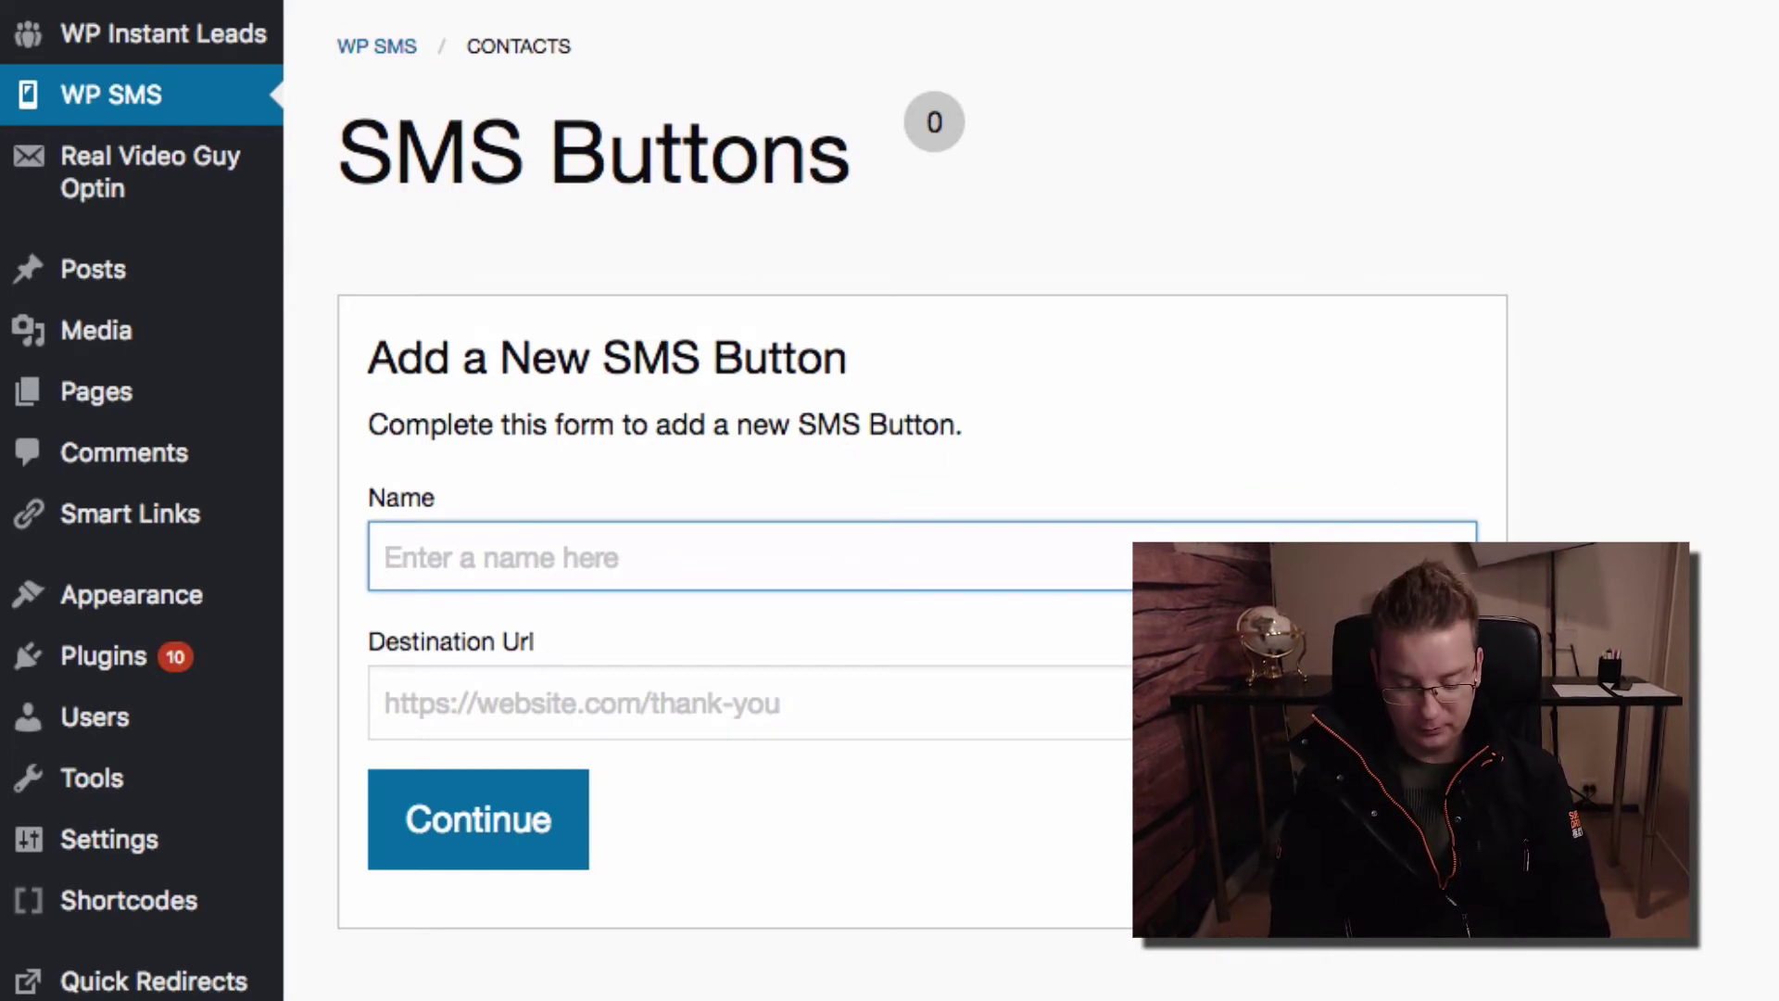
text(Get Your )
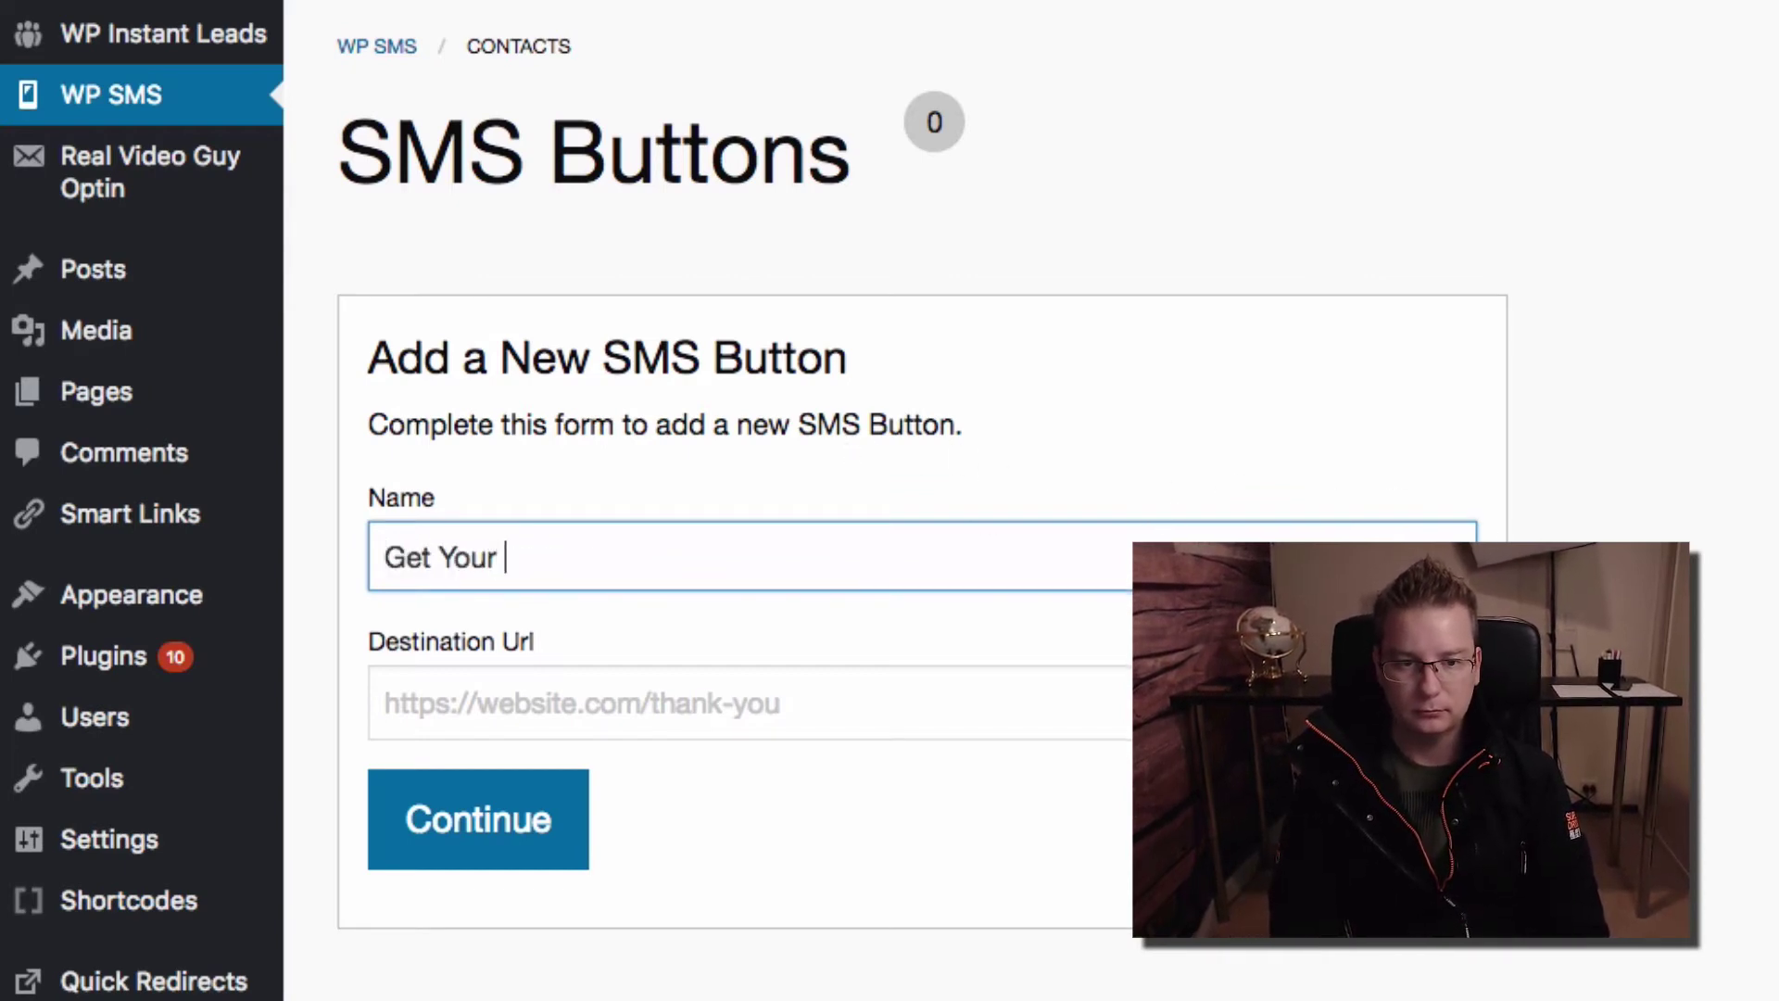
text(Report Now)
click(1074, 716)
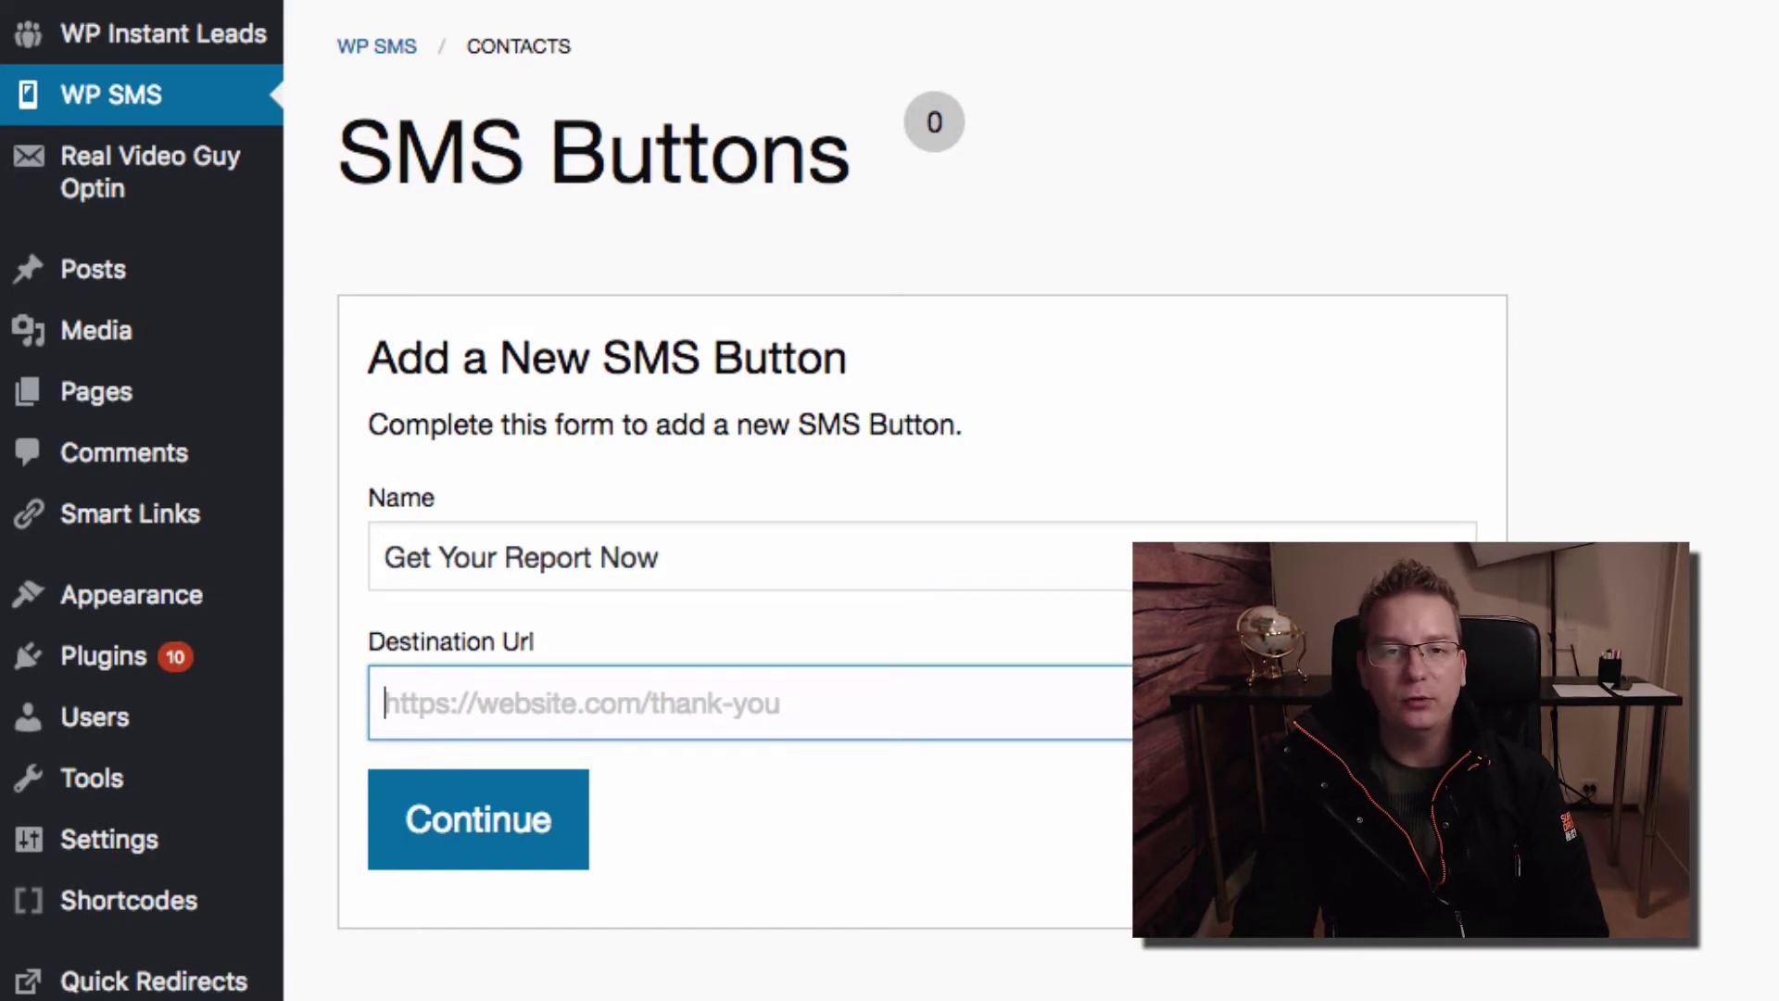
text(https://realvideoguy.com/)
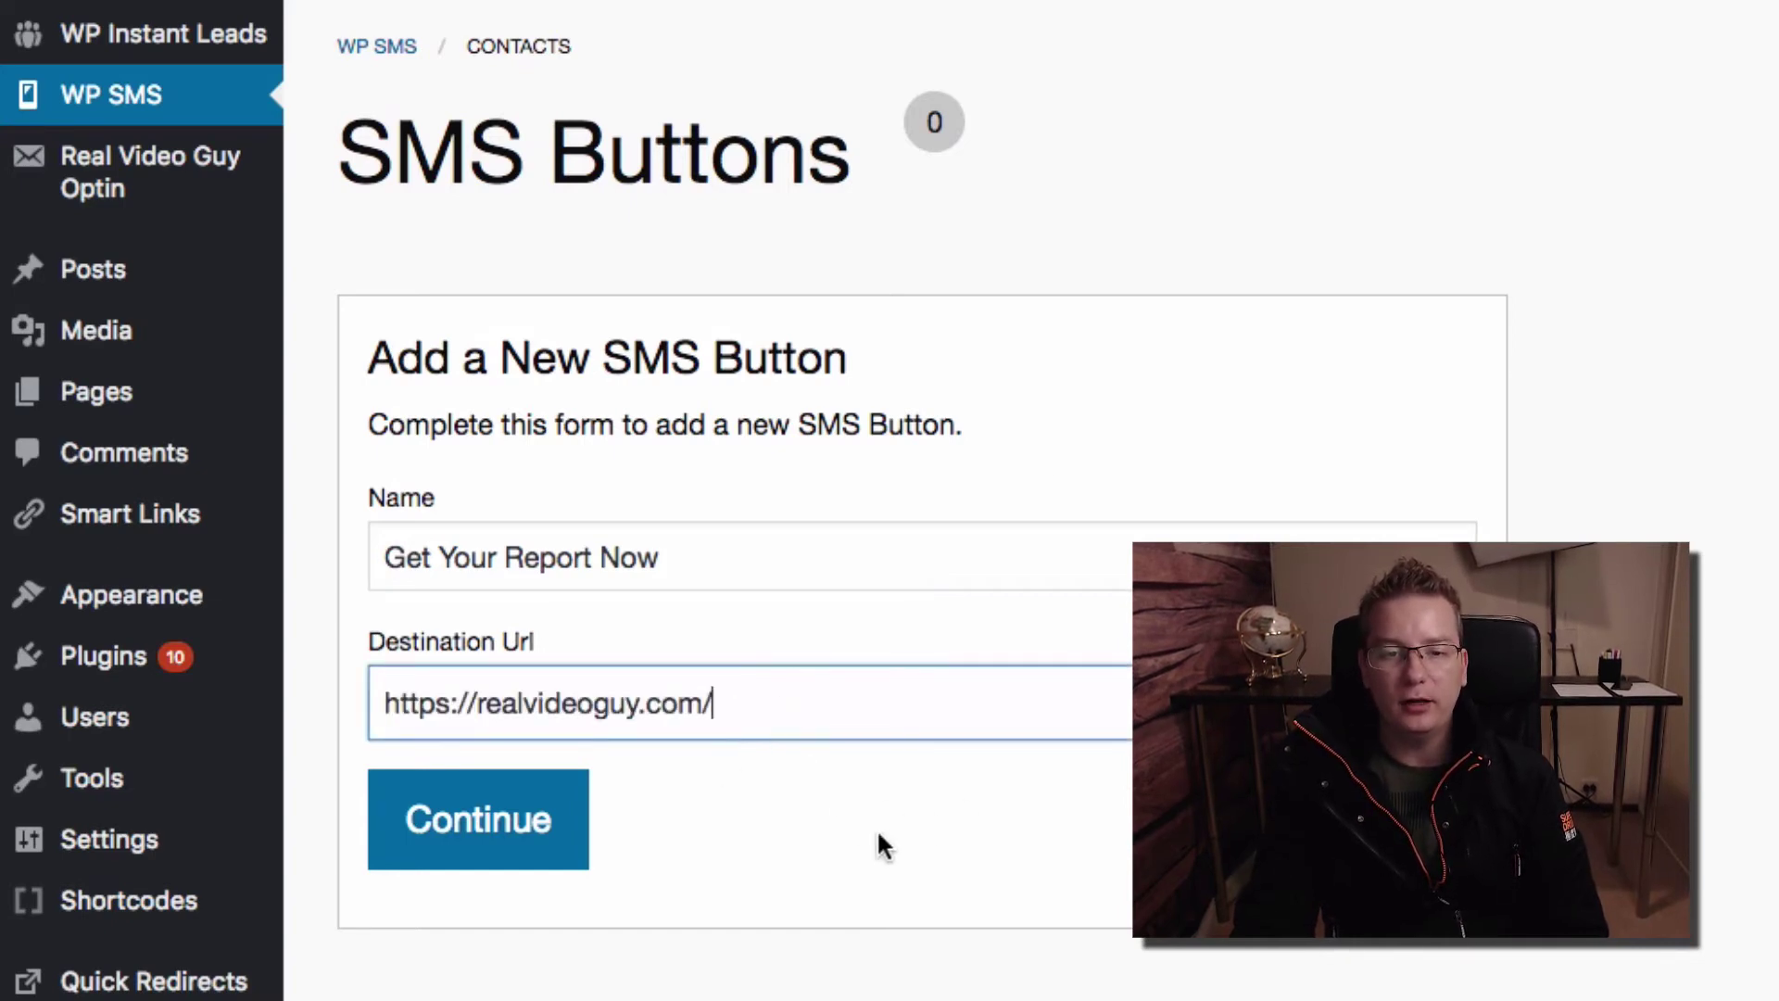
key(BackSpace)
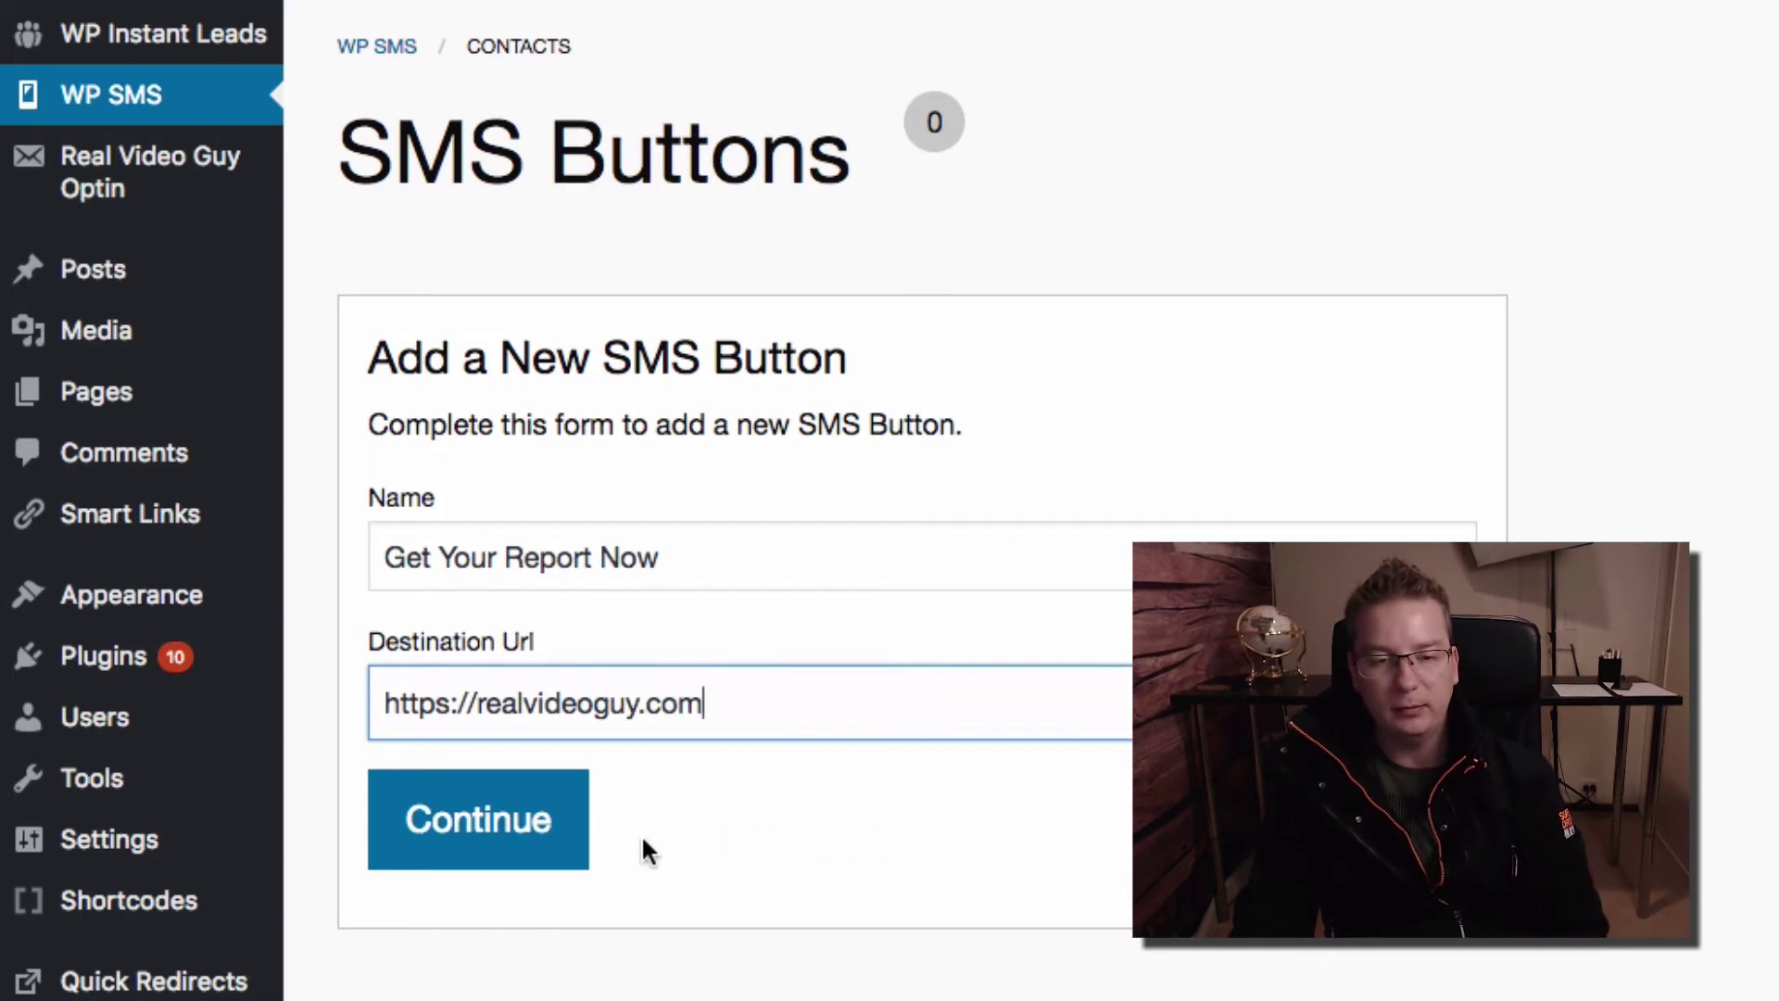
click(528, 840)
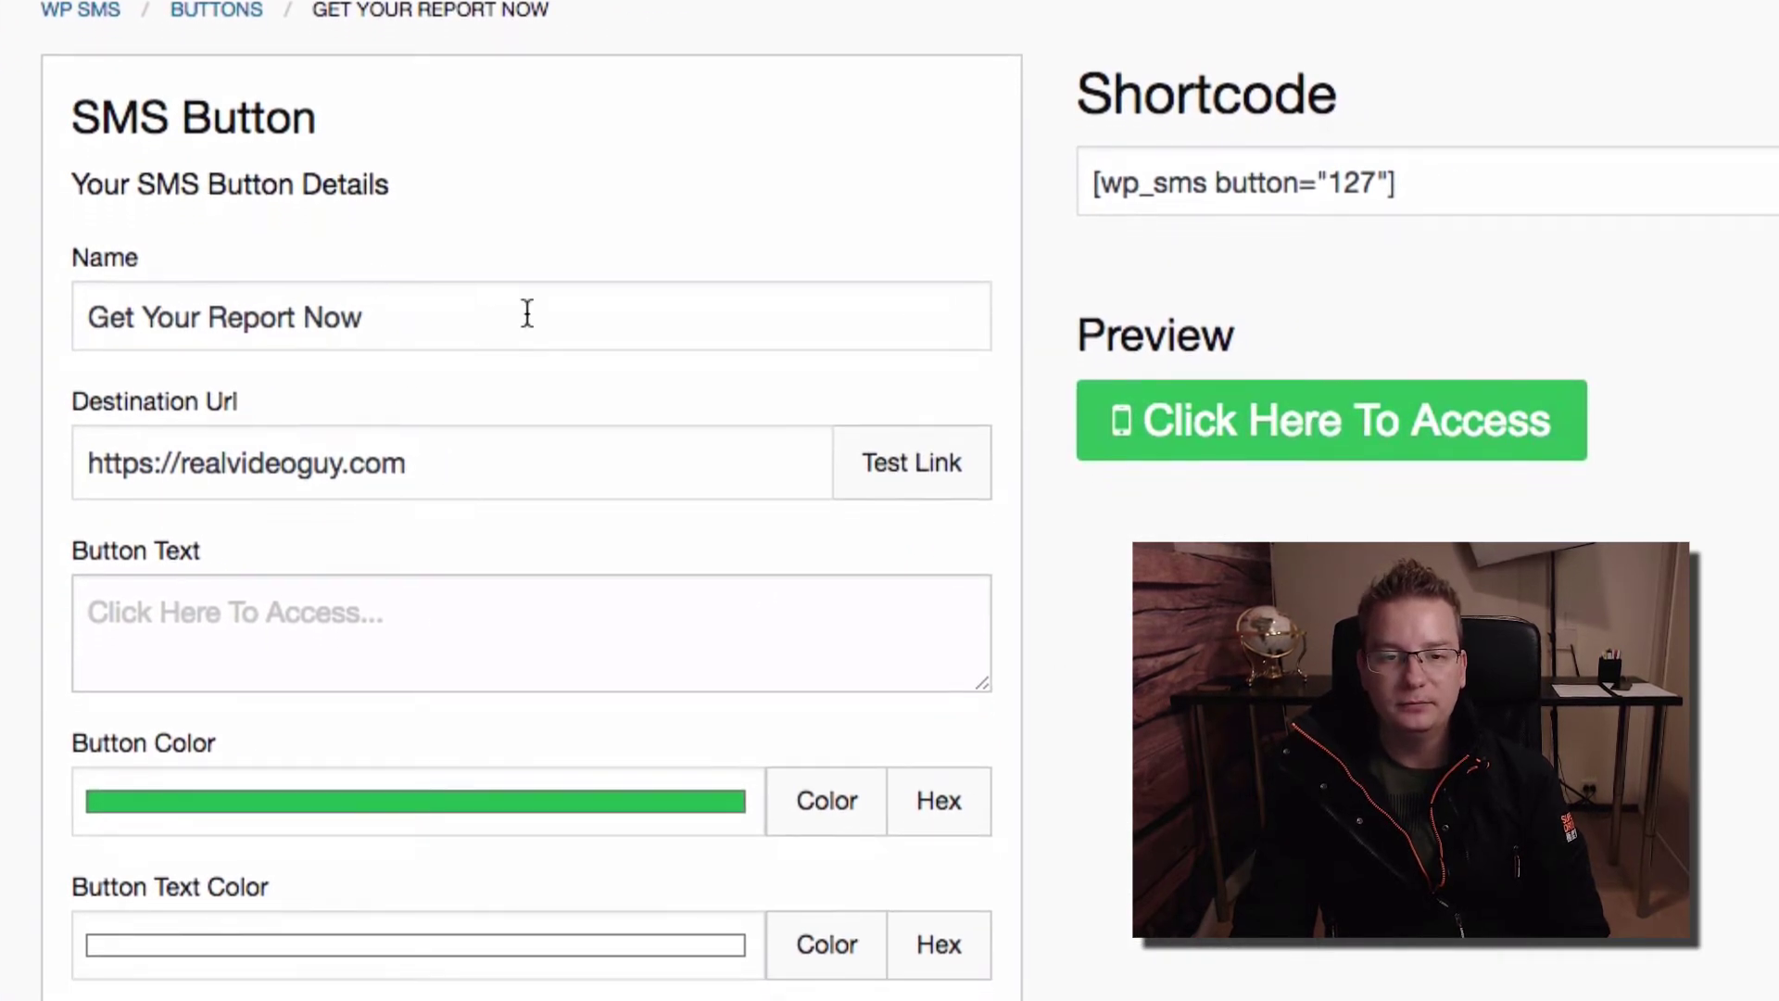
Set the default country code to Australia (61), save, and select the button's shortcode
scroll(960, 570, down, 8)
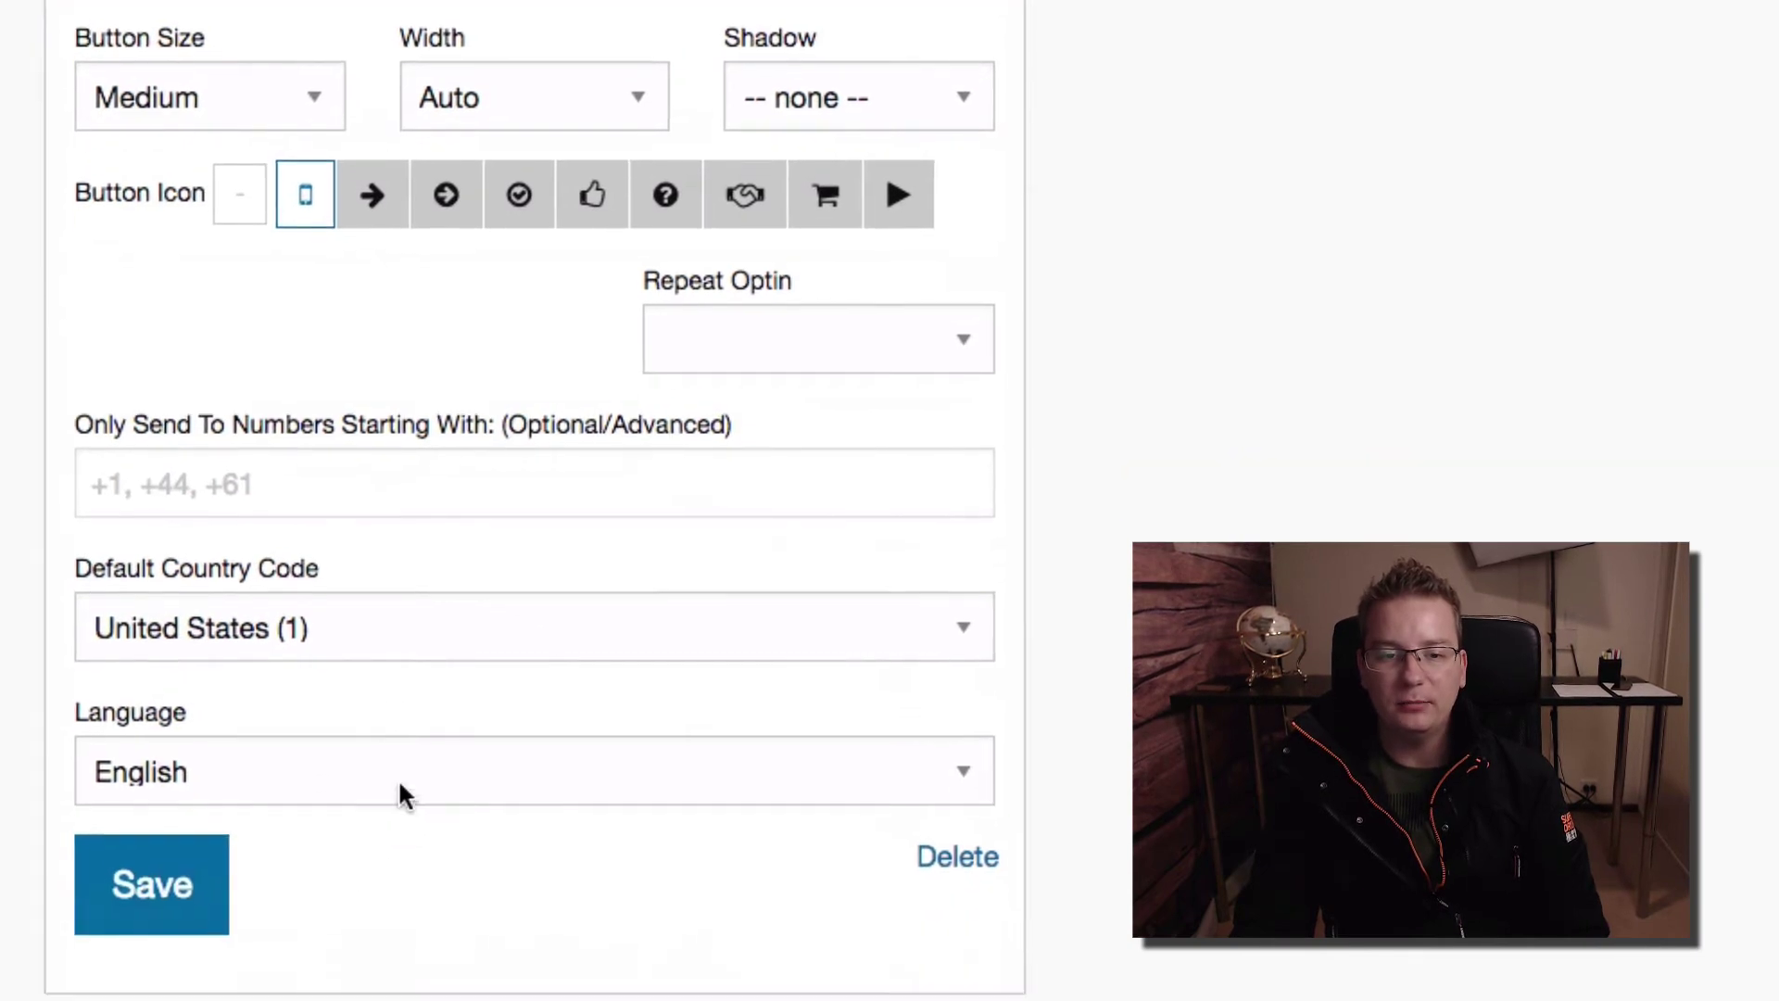
click(508, 643)
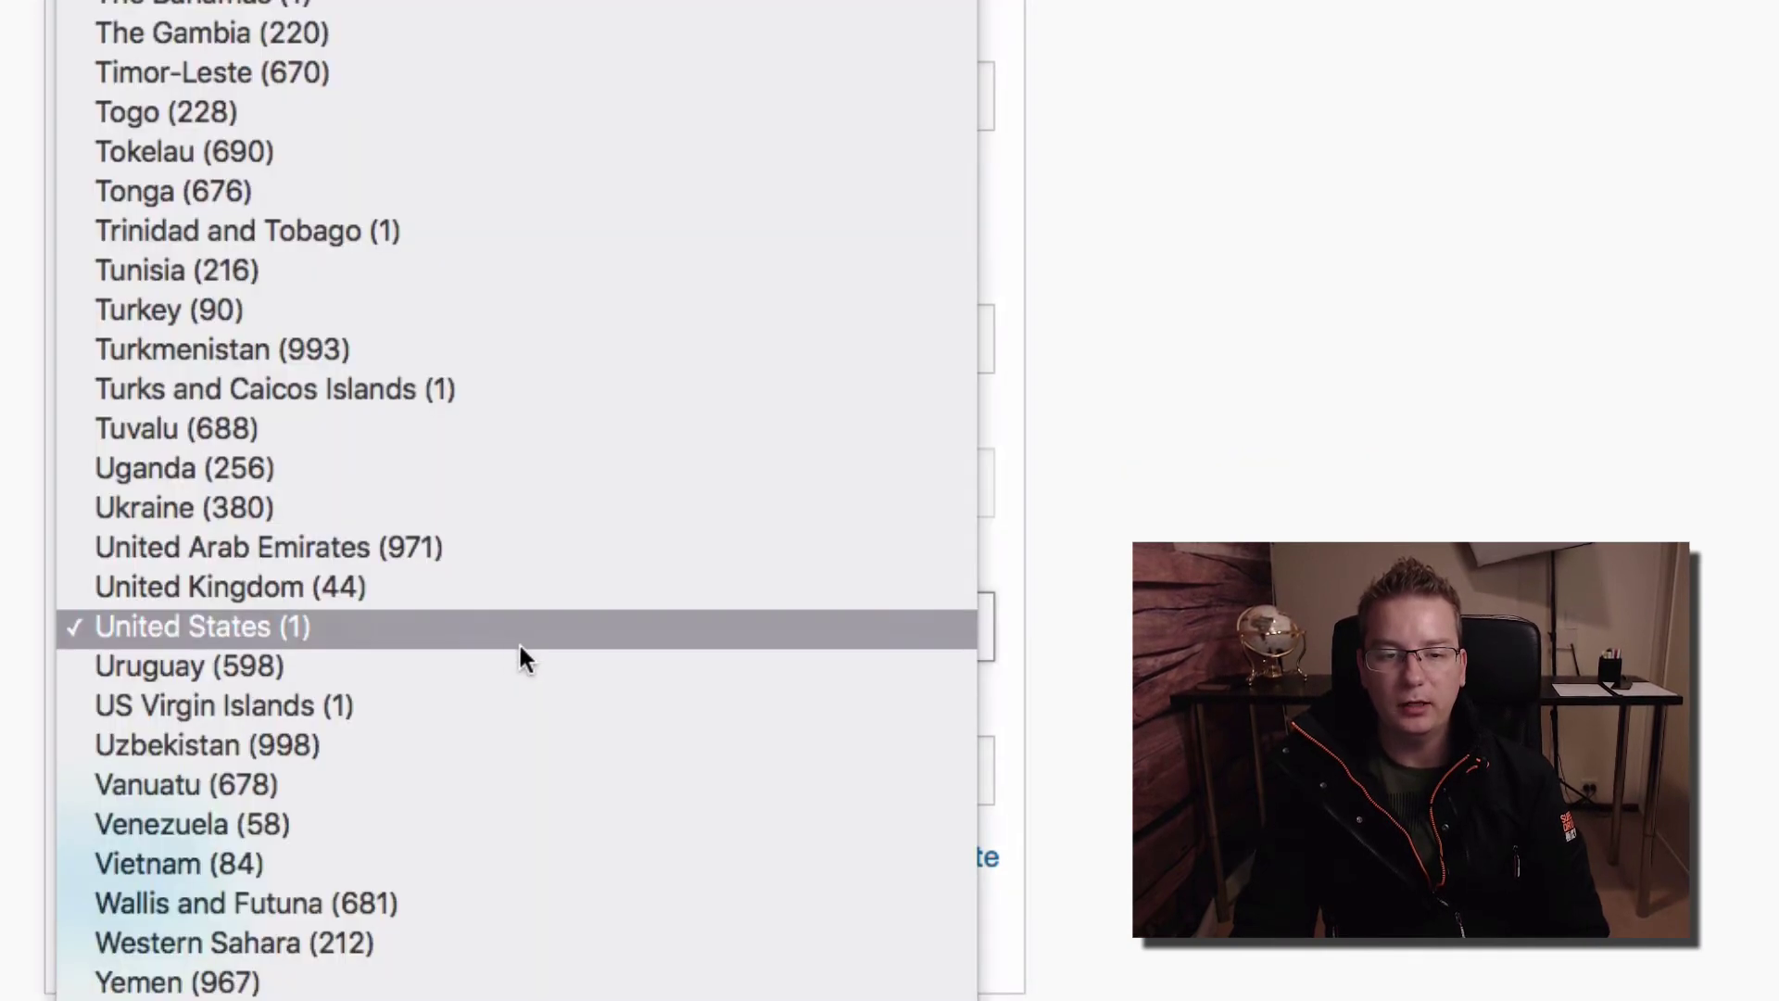
scroll(520, 642, up, 20)
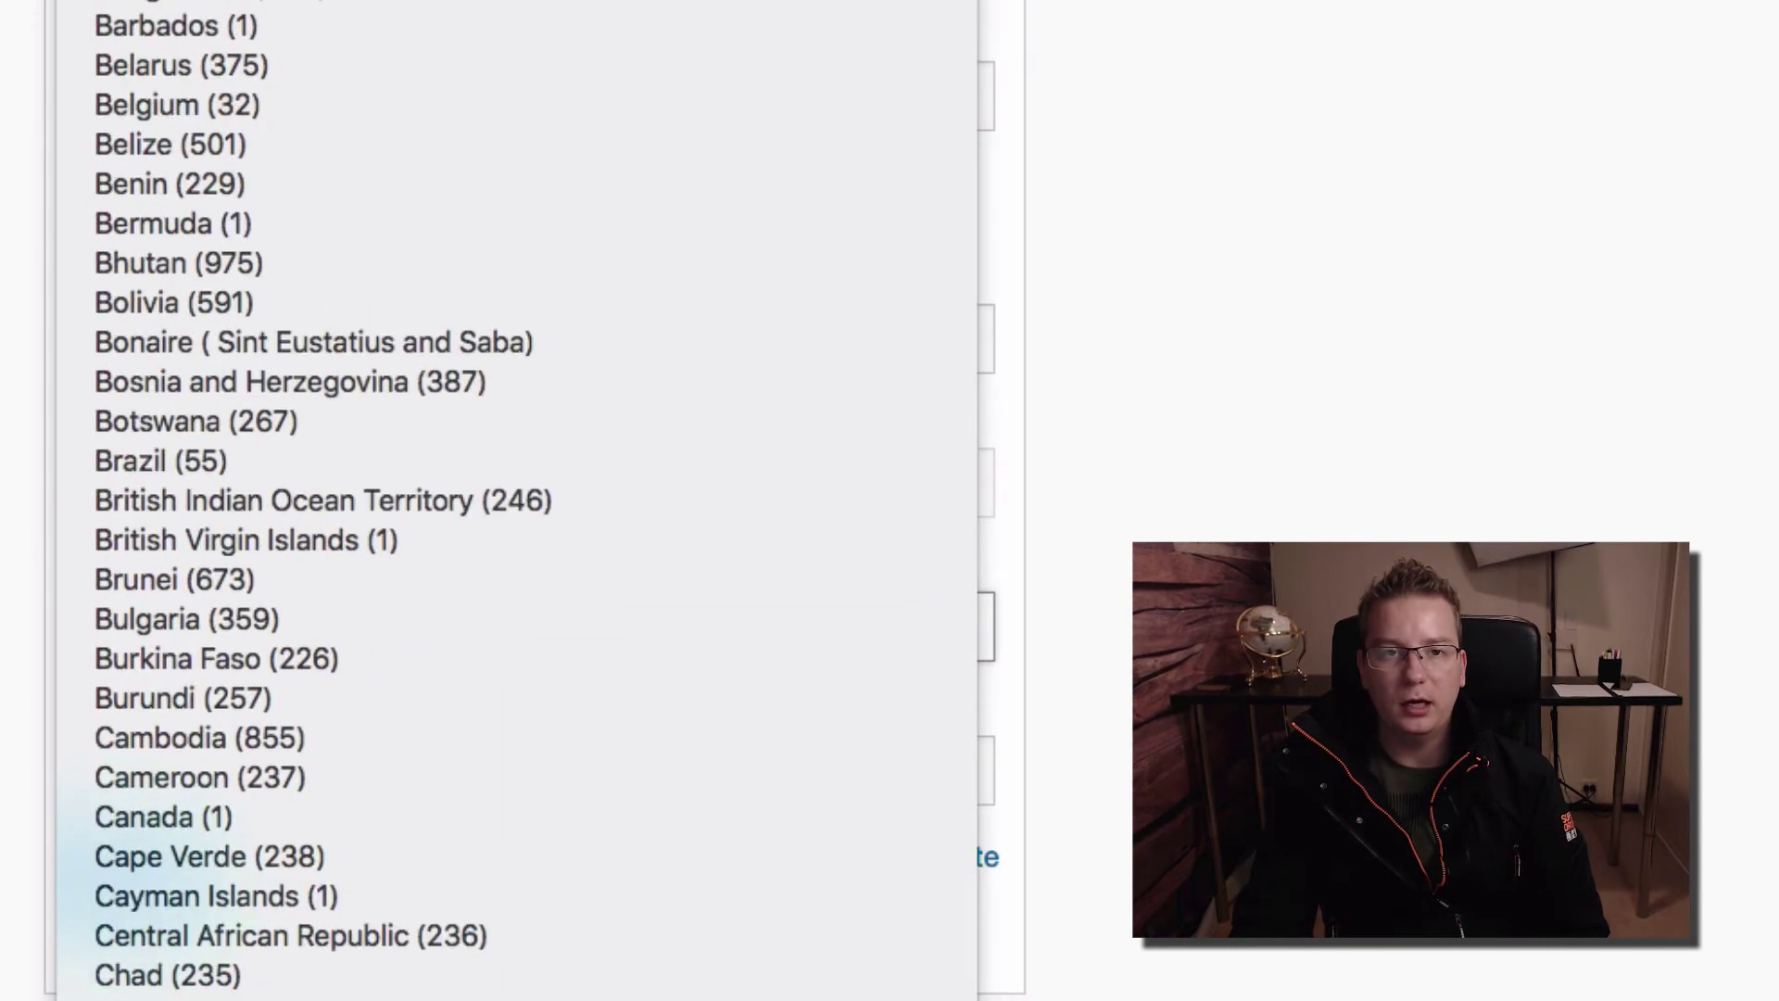
scroll(323, 501, up, 6)
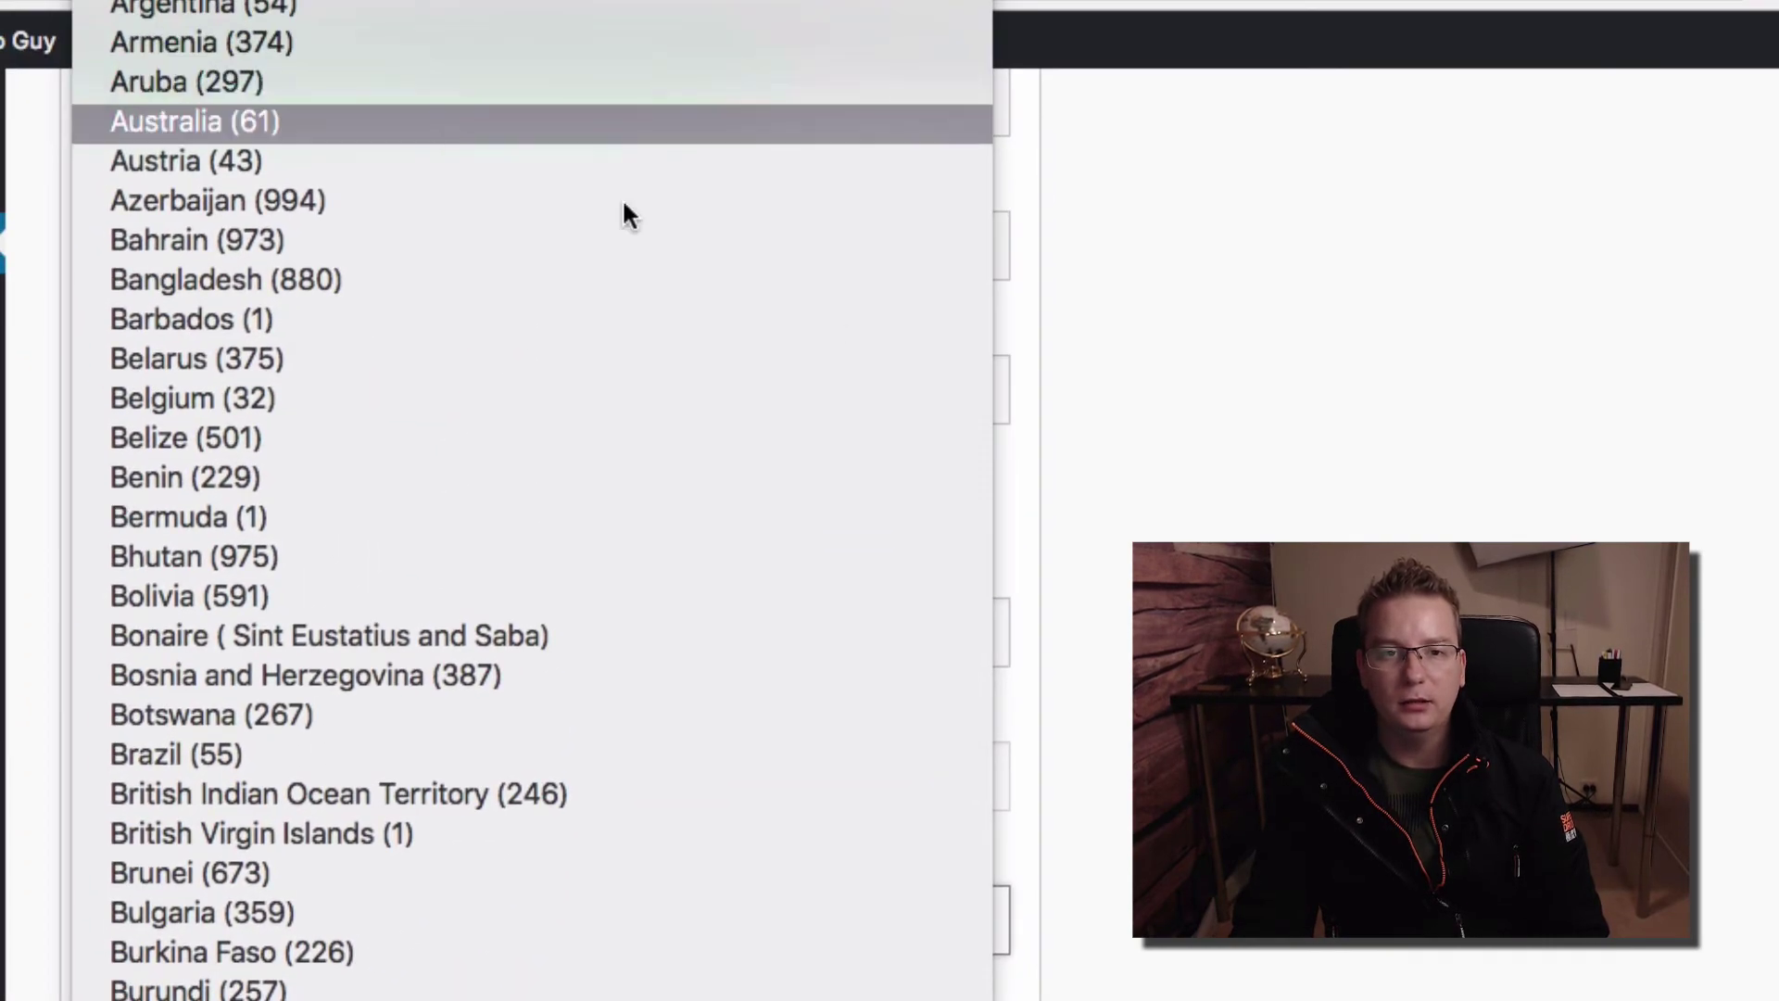
key(Return)
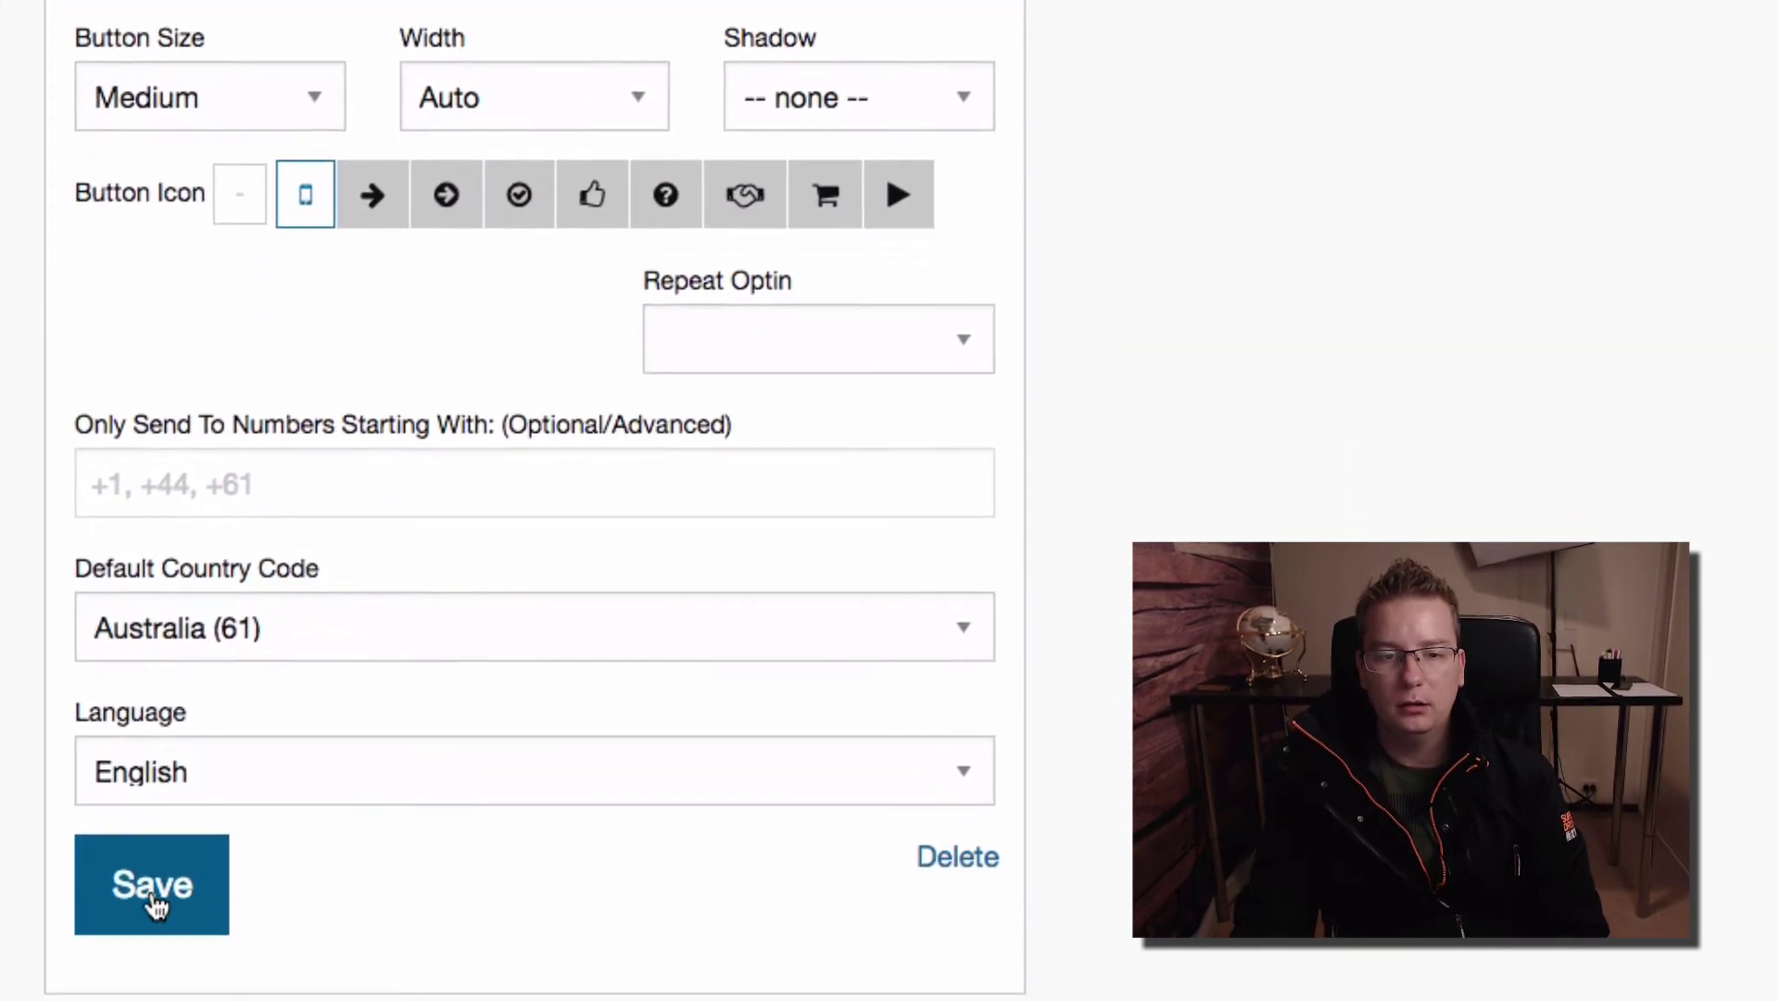
click(156, 910)
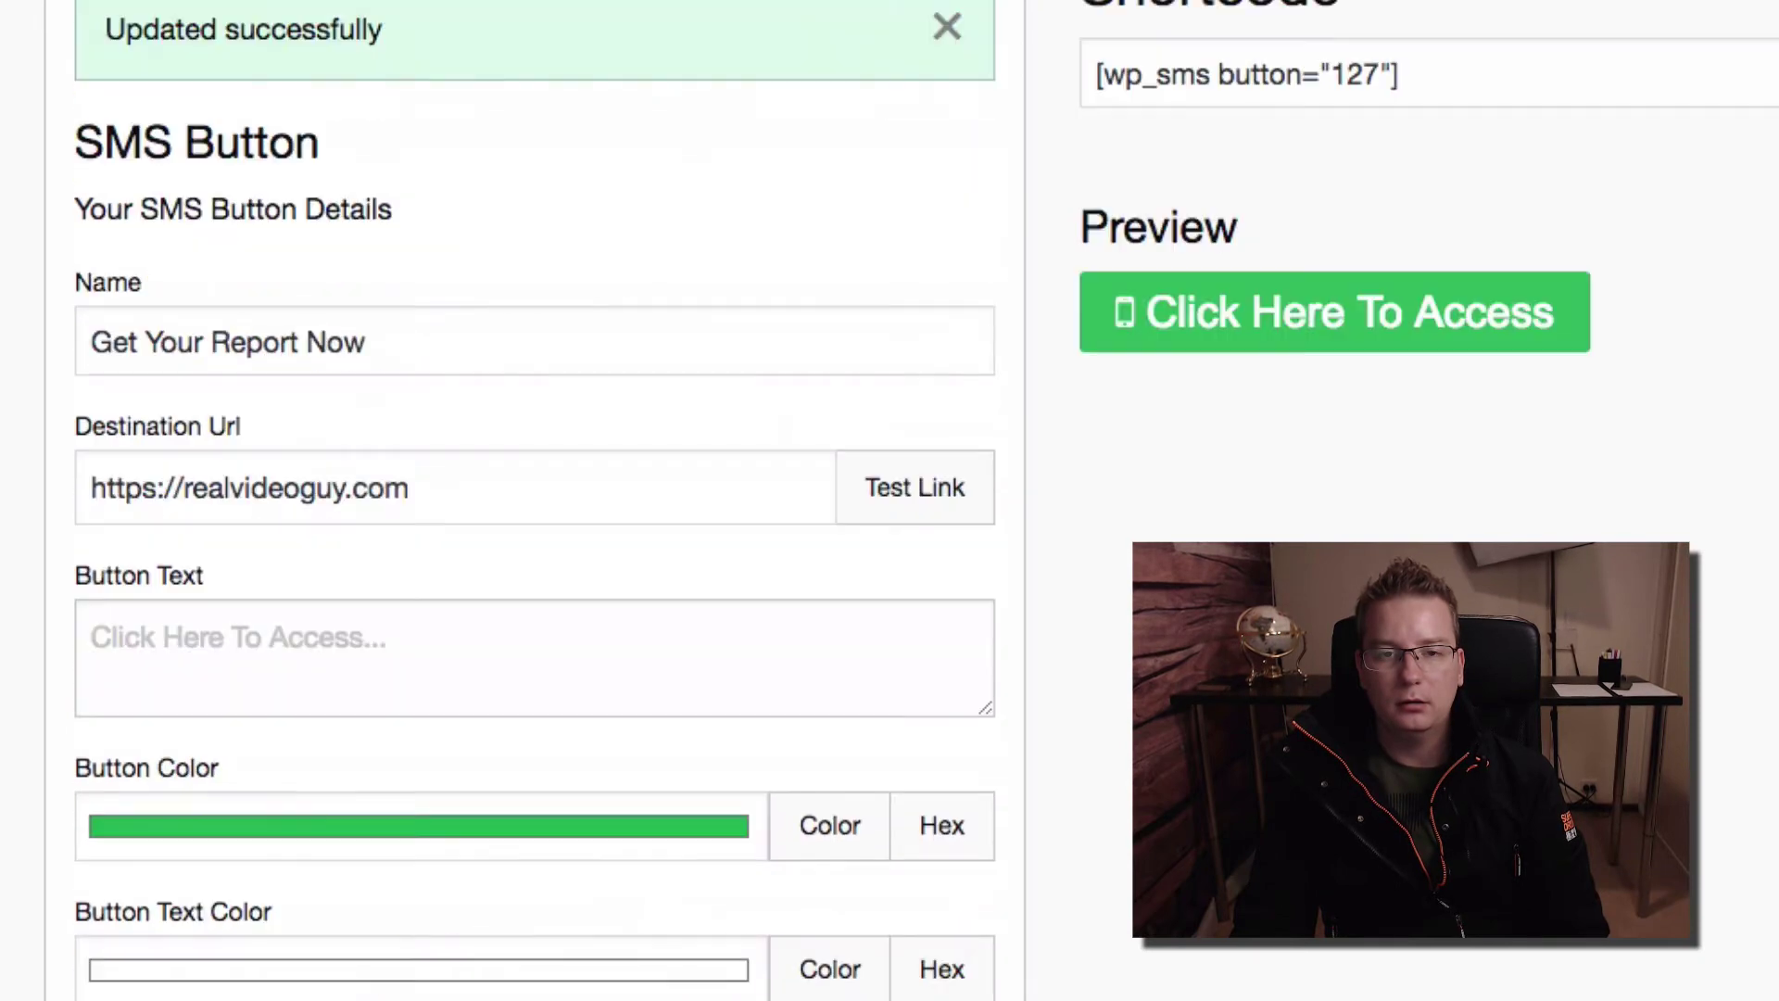
click(1487, 72)
key(ctrl+c)
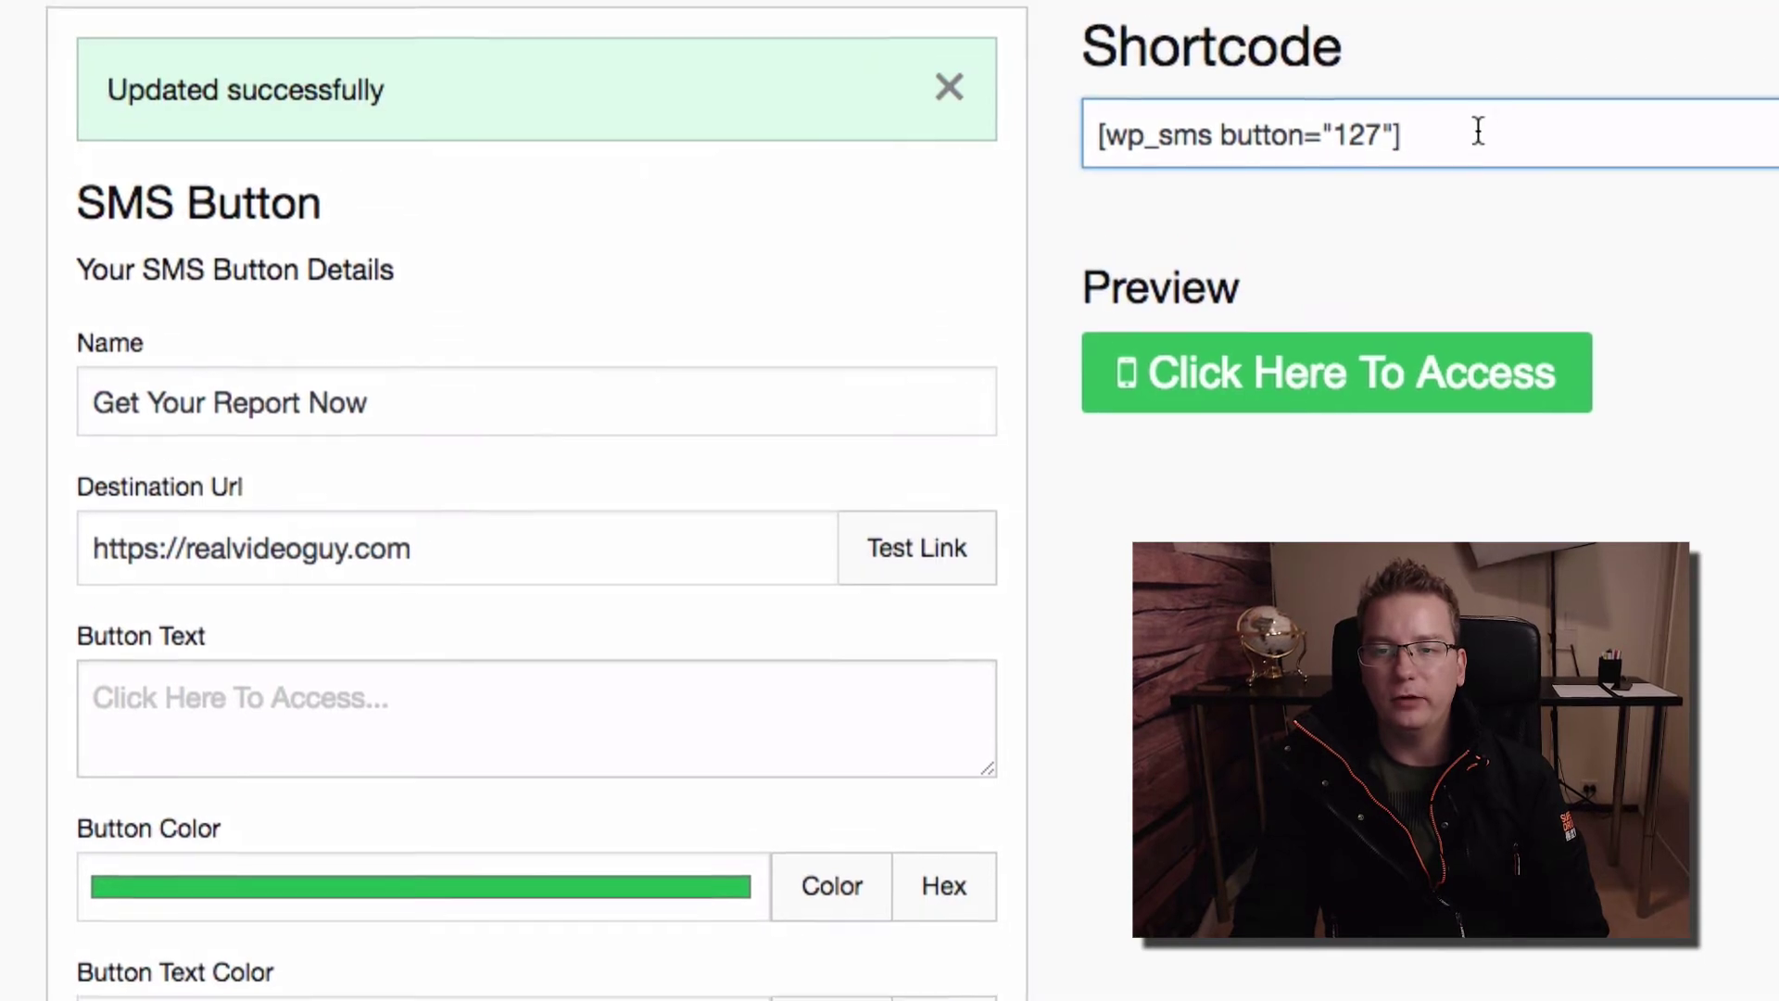
Publish a new page 'WP SMS Sample' containing the pasted [wp_sms button="127"] shortcode
click(1471, 389)
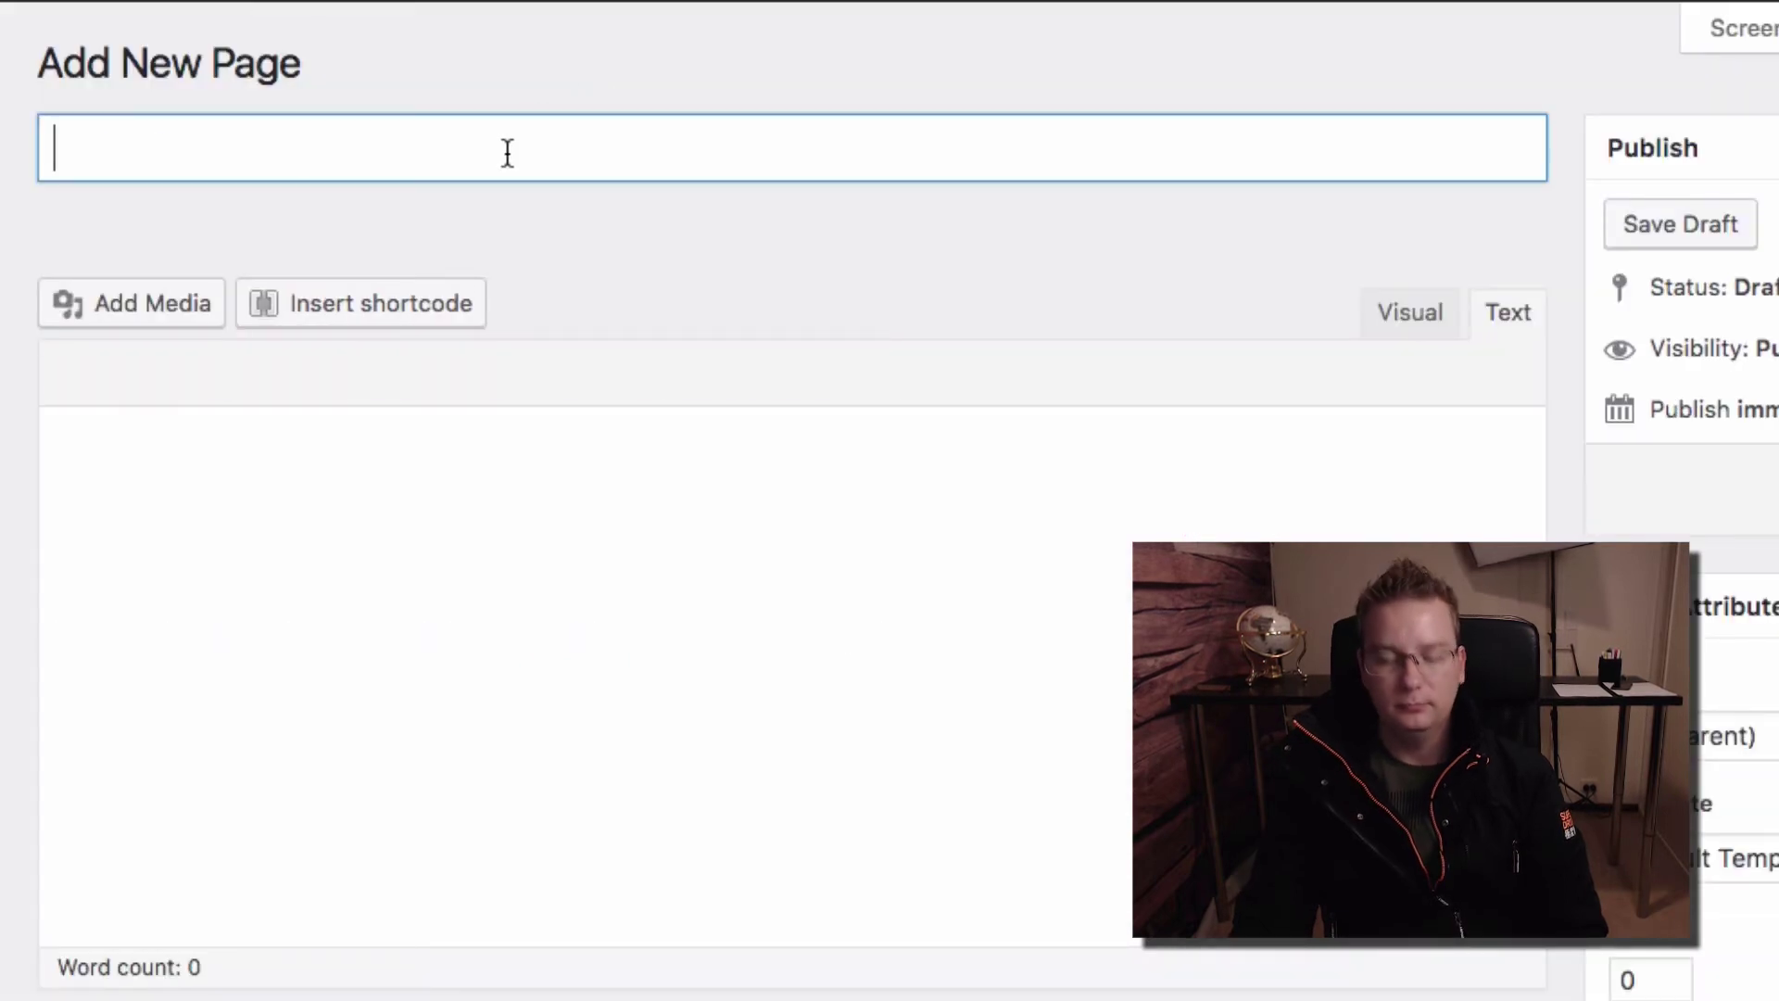
text(WP SMS Samp)
text(el)
key(BackSpace)
key(BackSpace)
text(le)
click(985, 520)
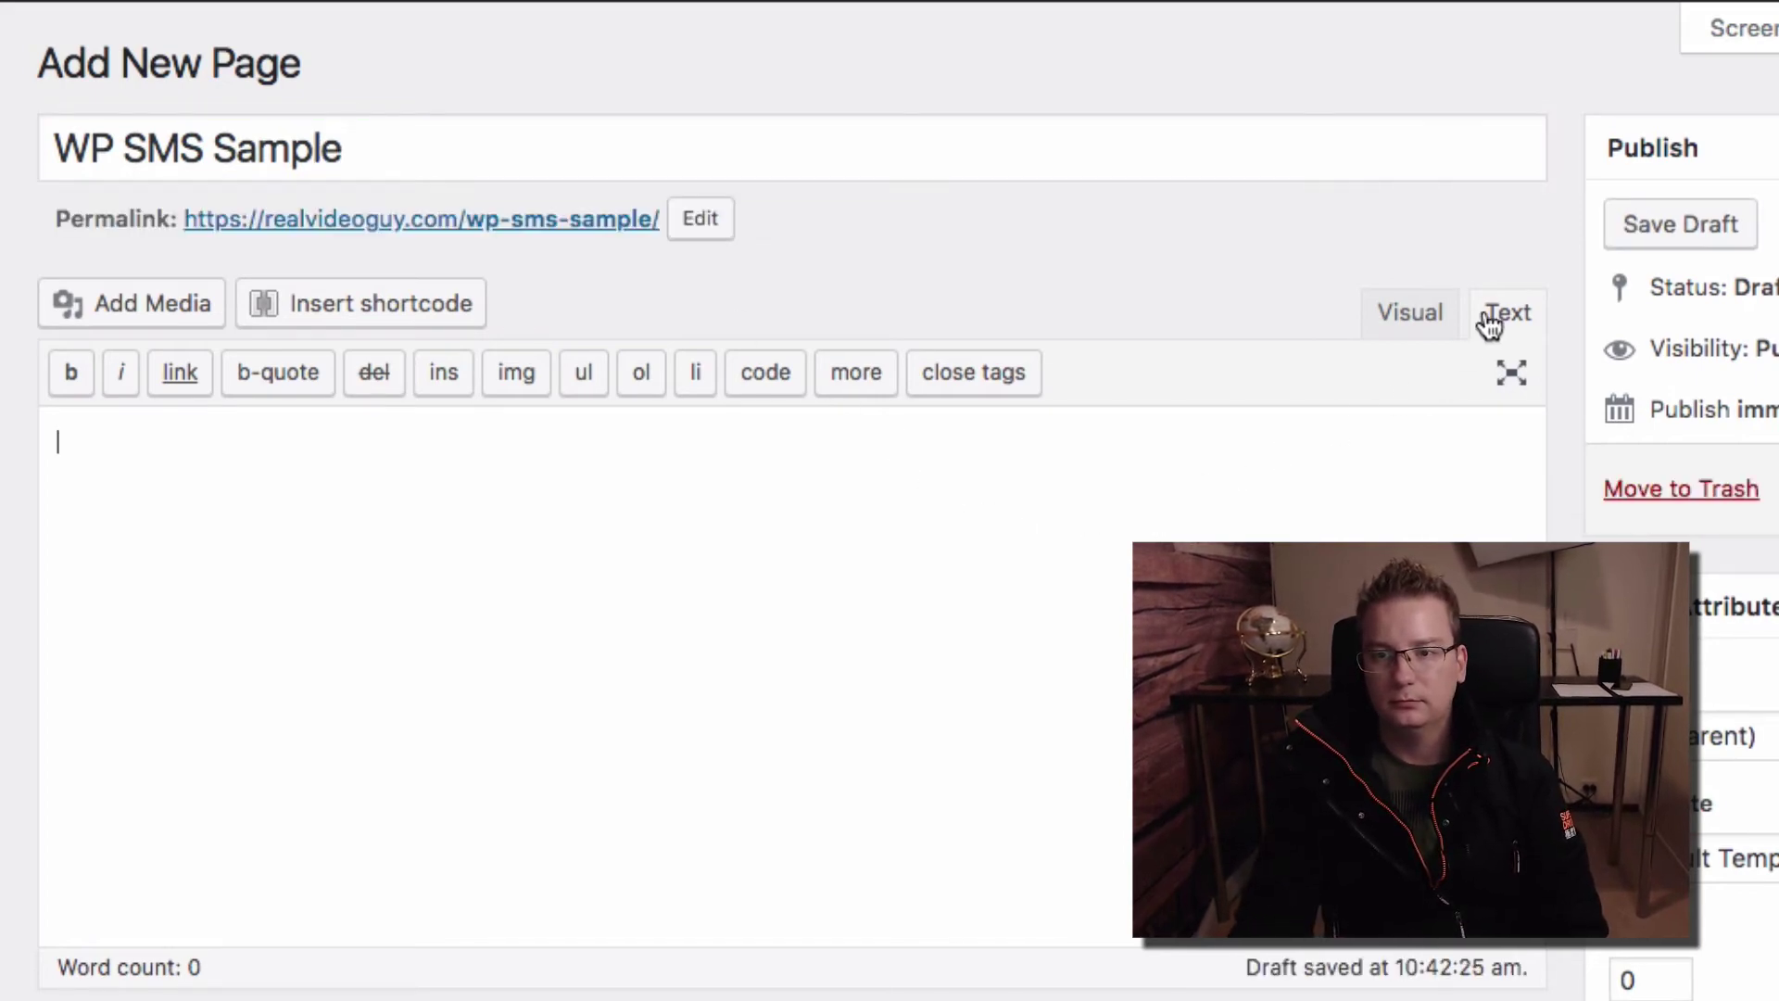
key(ctrl+v)
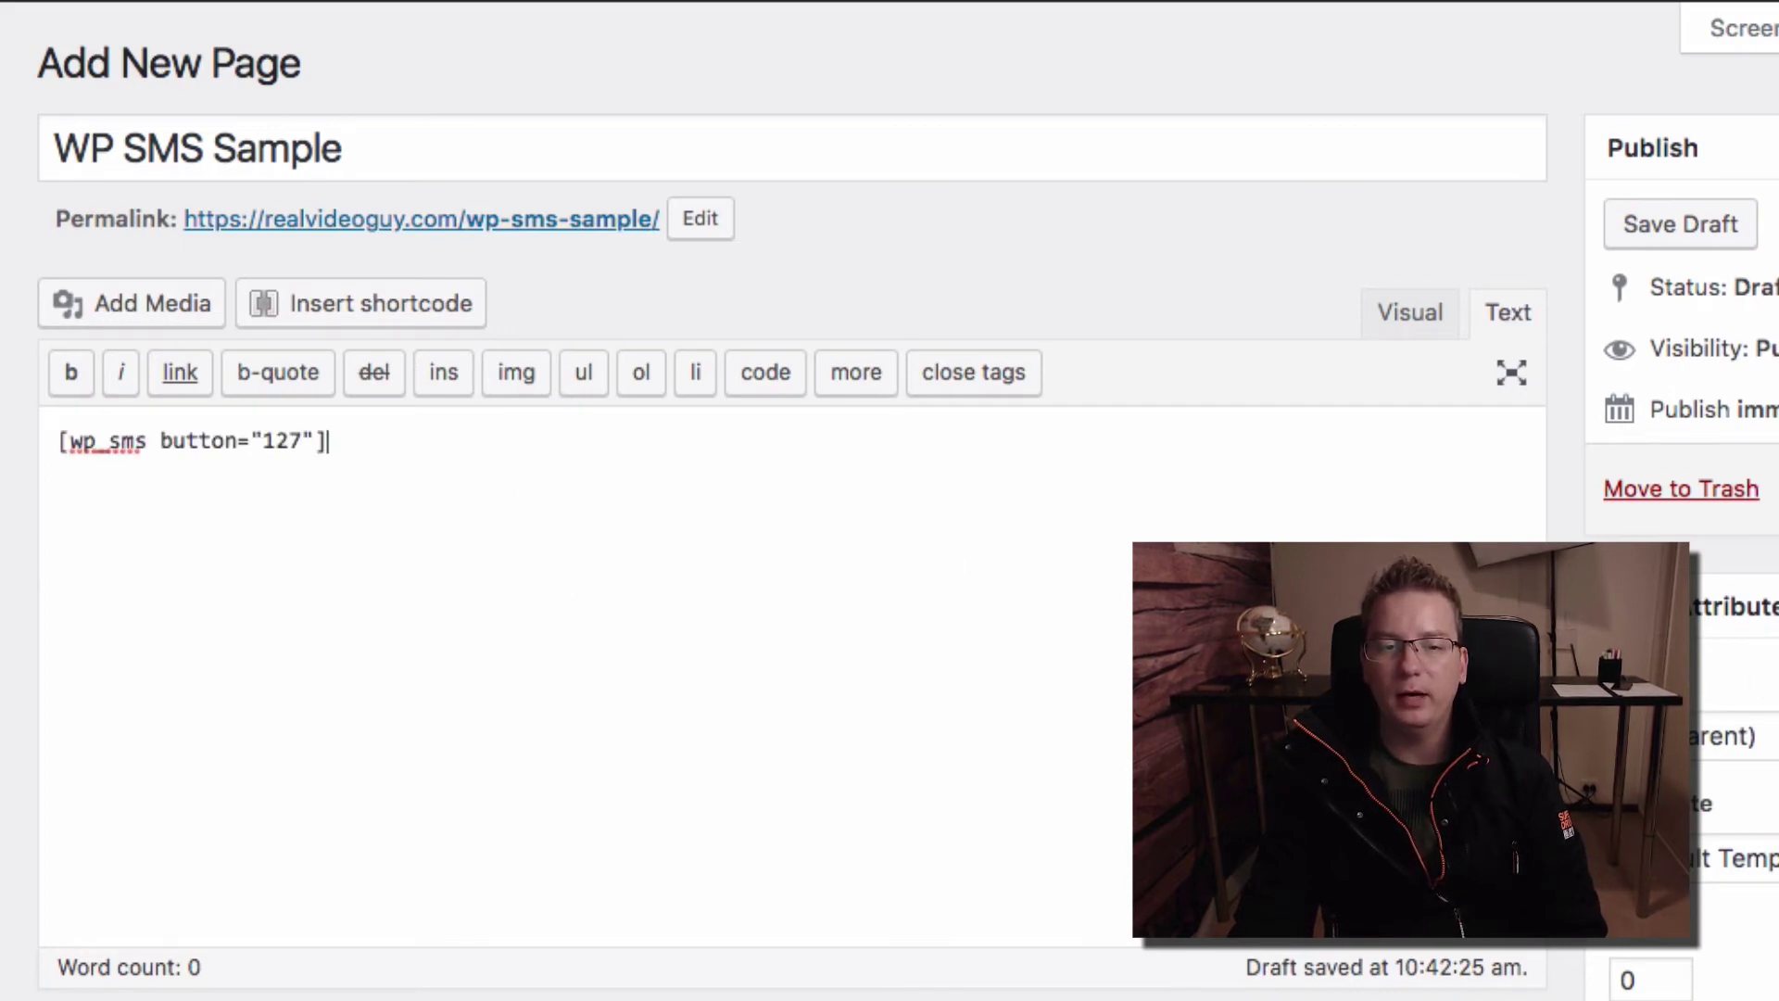
click(1648, 476)
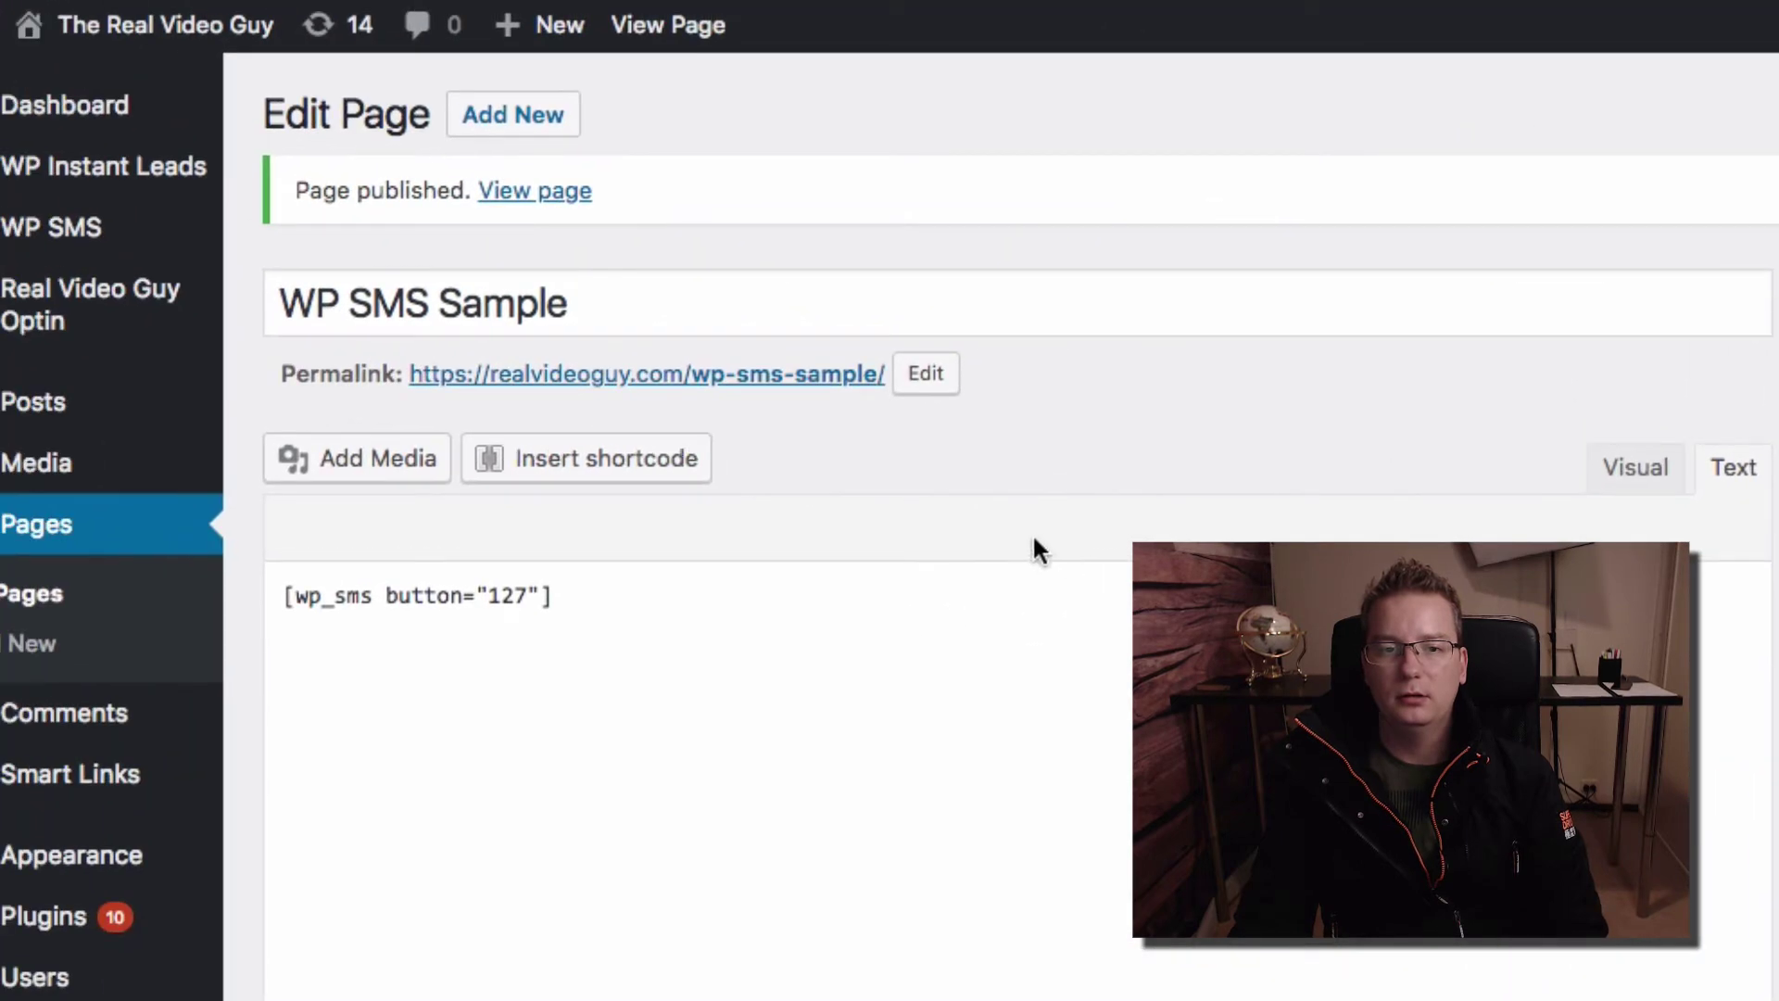
Open the published page in a new tab, try its access button, and dismiss the login error
right_click(824, 373)
click(929, 432)
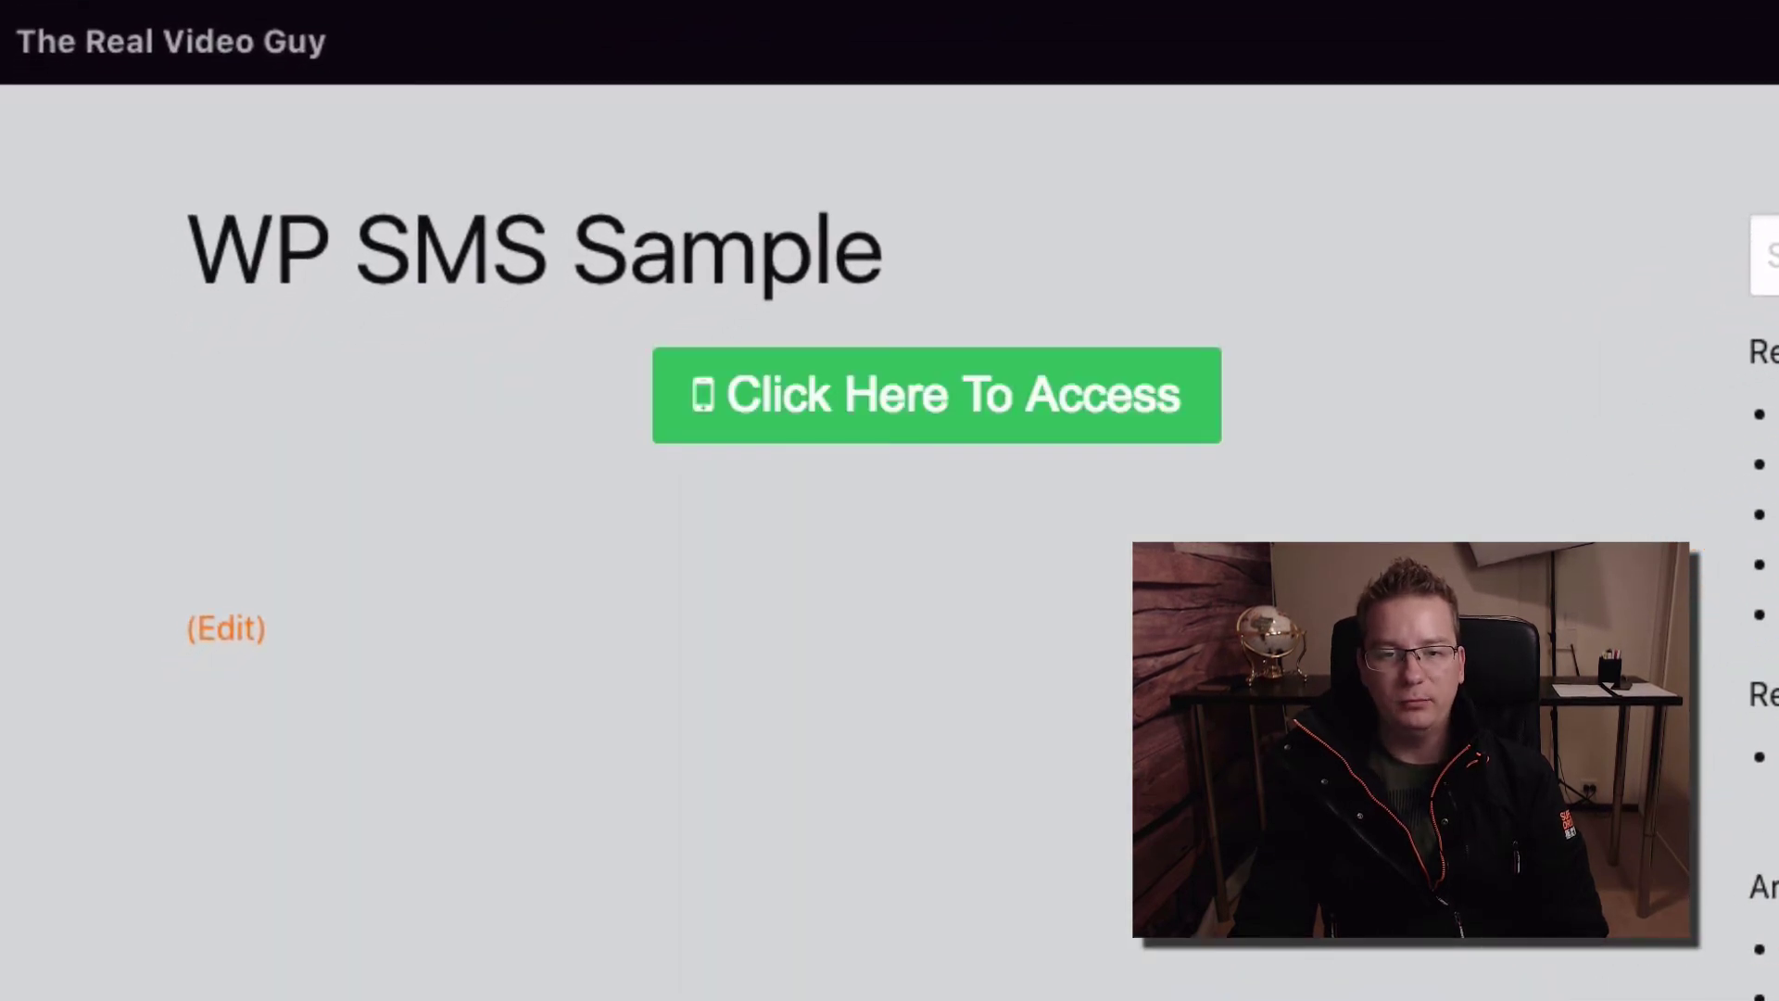
click(1010, 443)
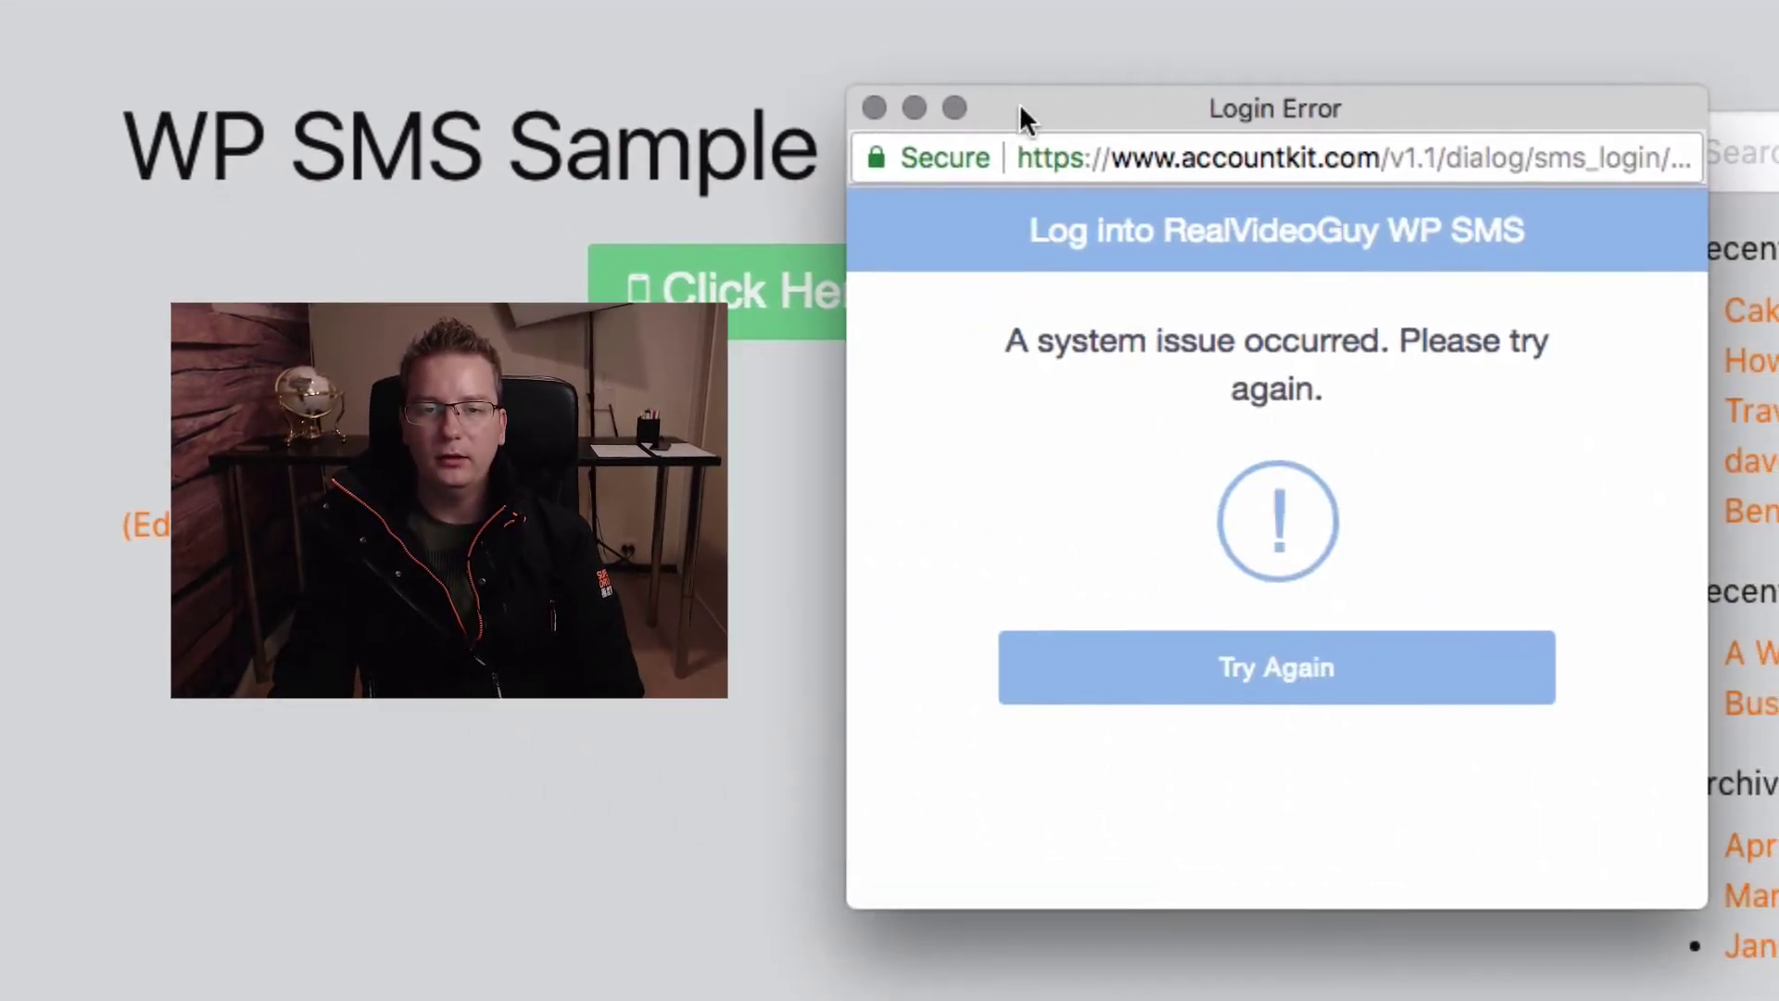
click(871, 107)
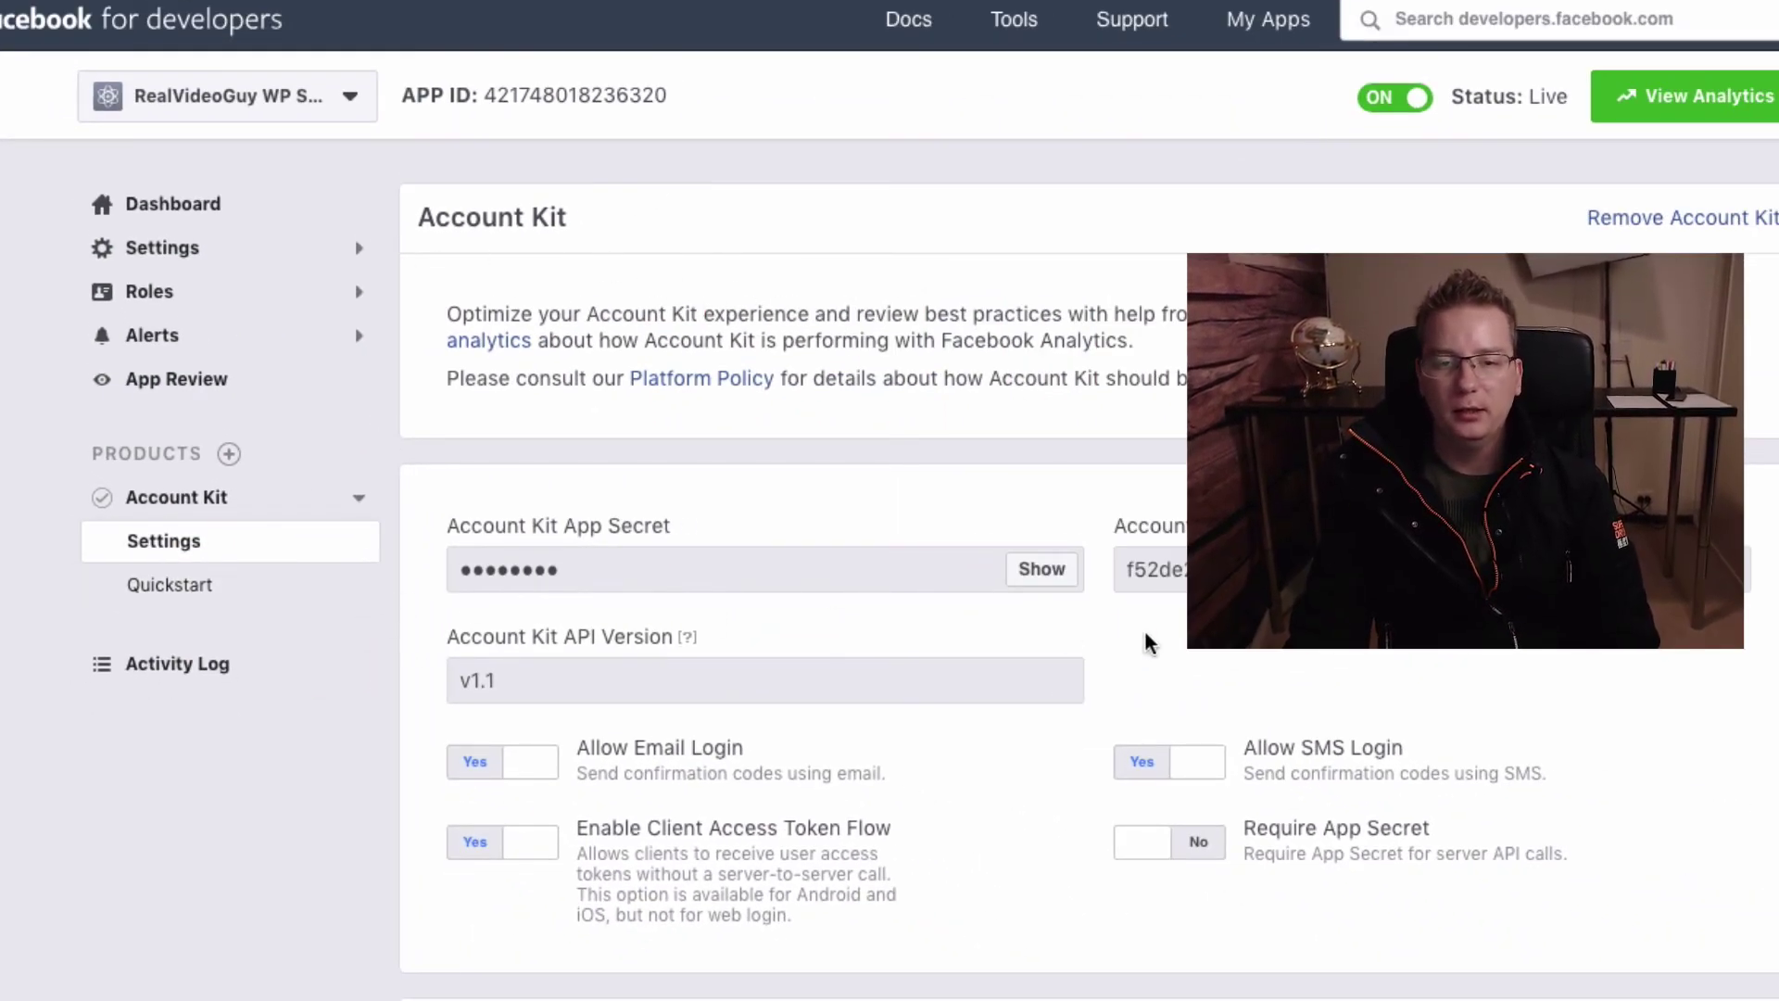
scroll(1038, 624, down, 5)
scroll(1033, 625, down, 15)
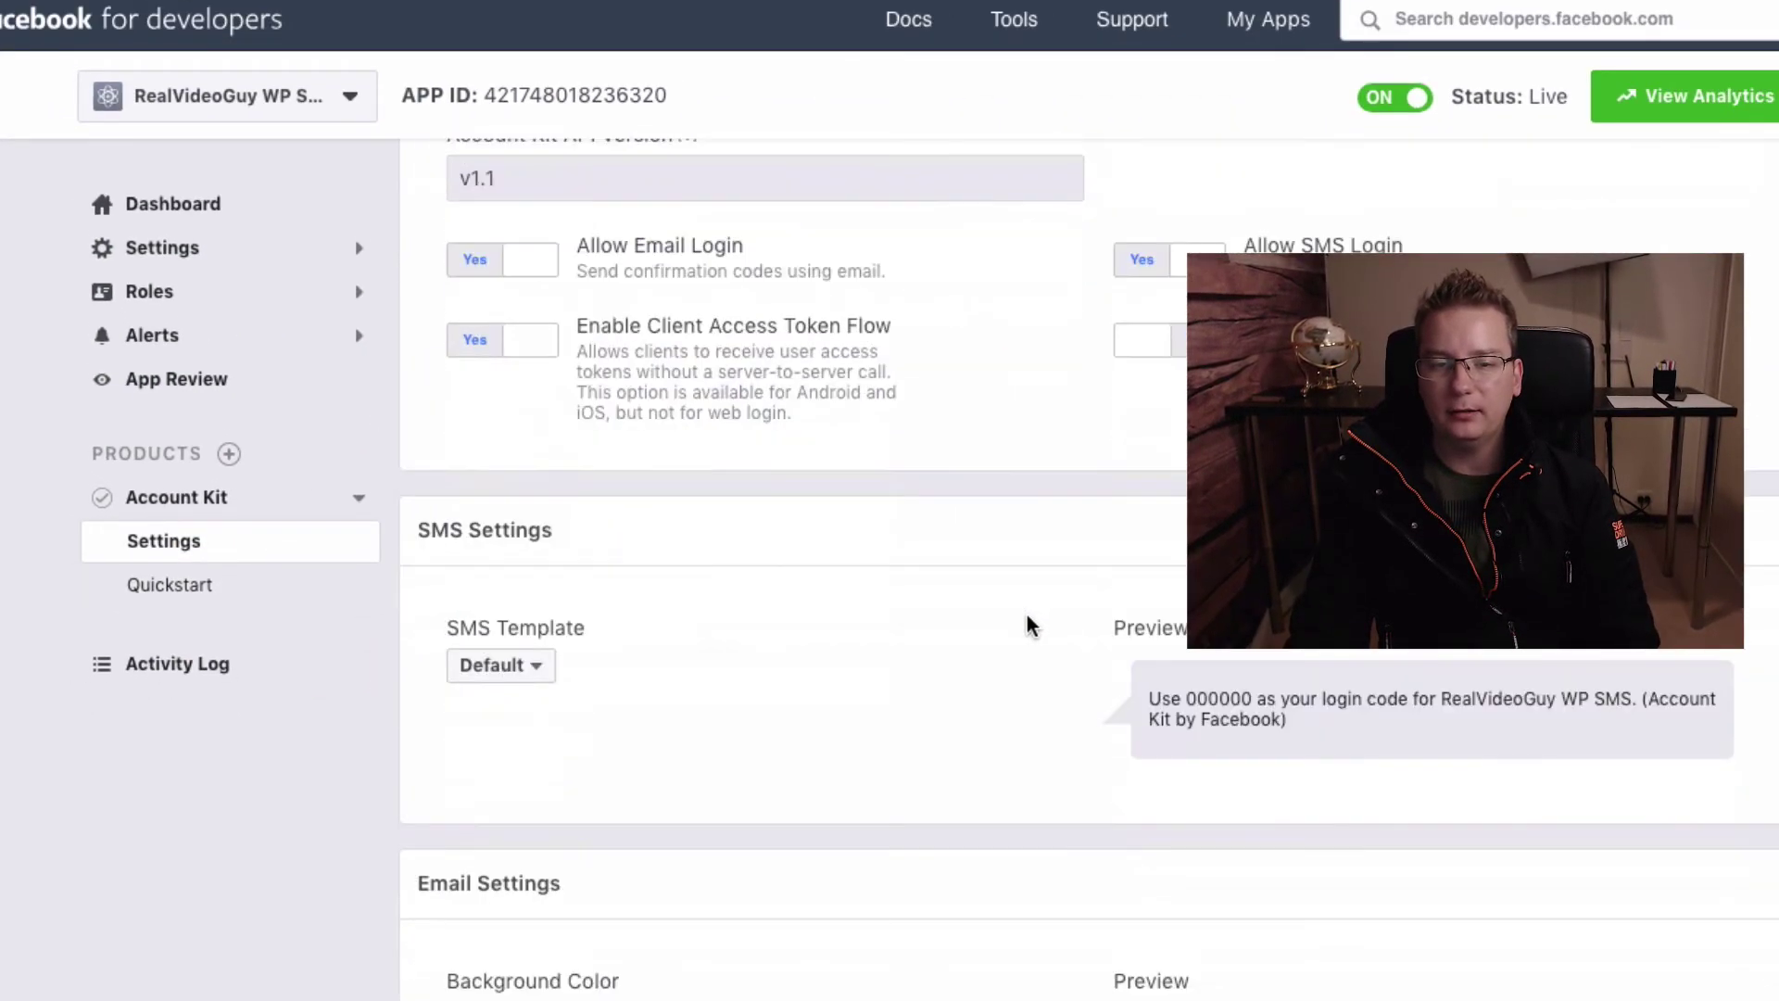
scroll(1027, 623, up, 10)
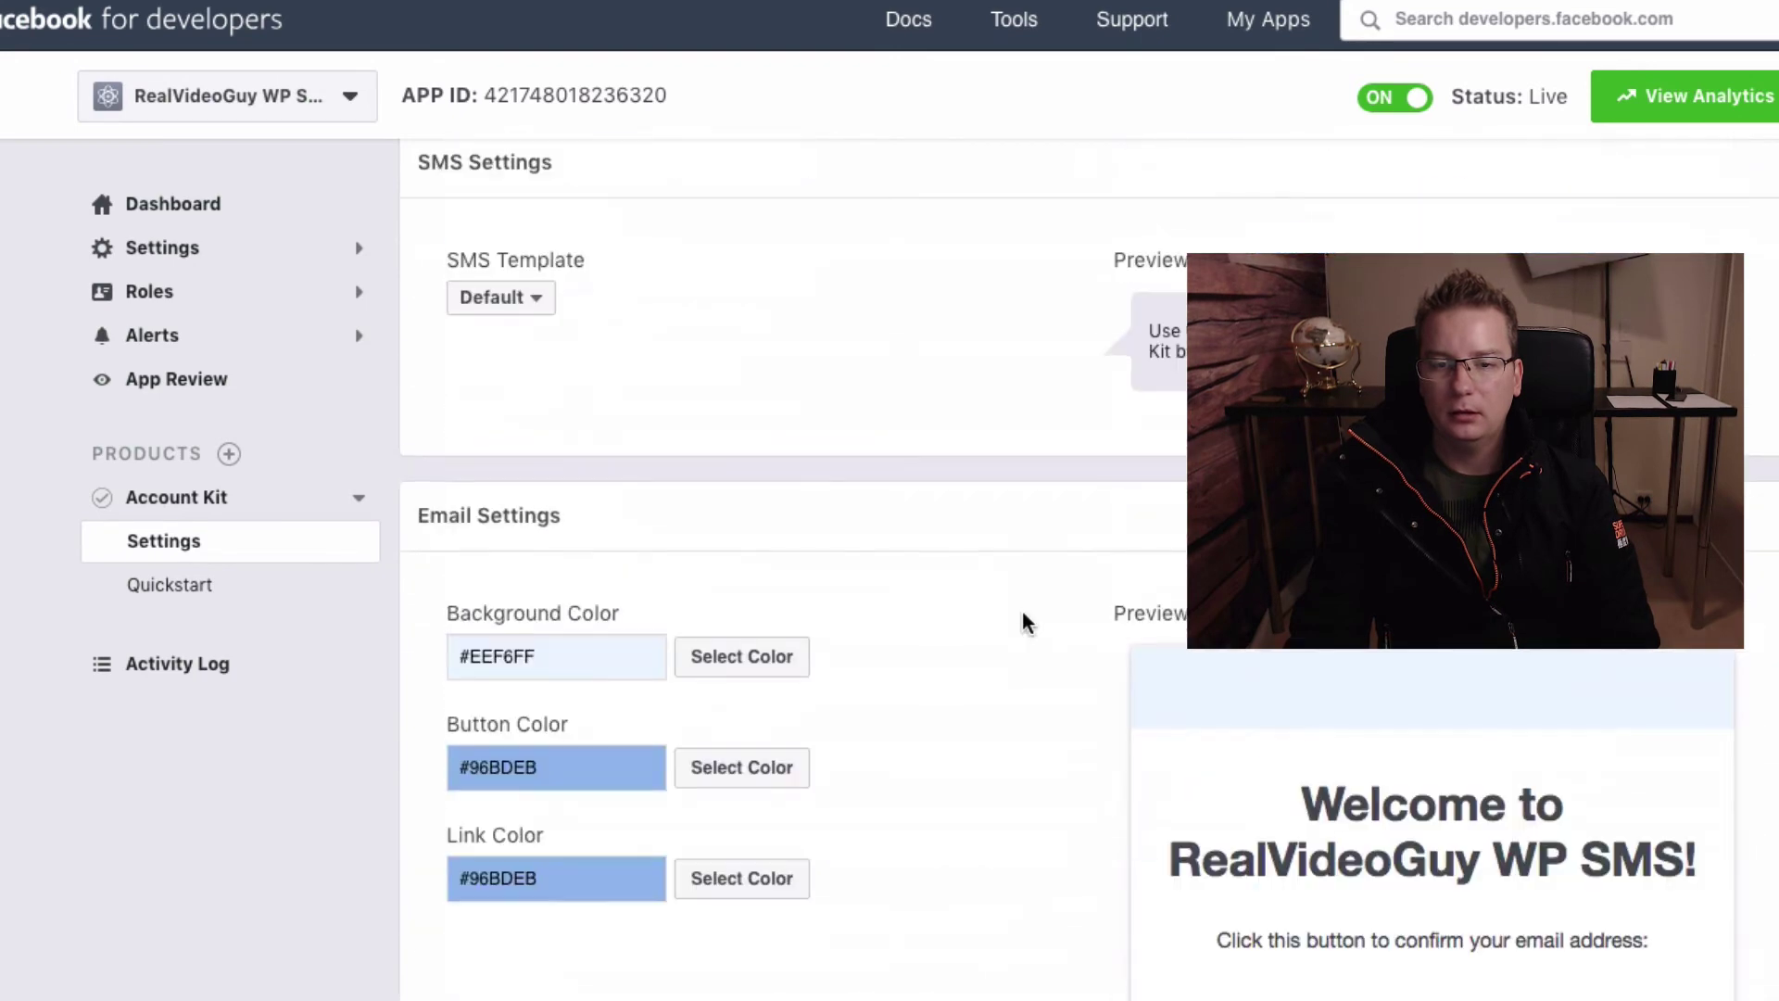
scroll(943, 906, down, 8)
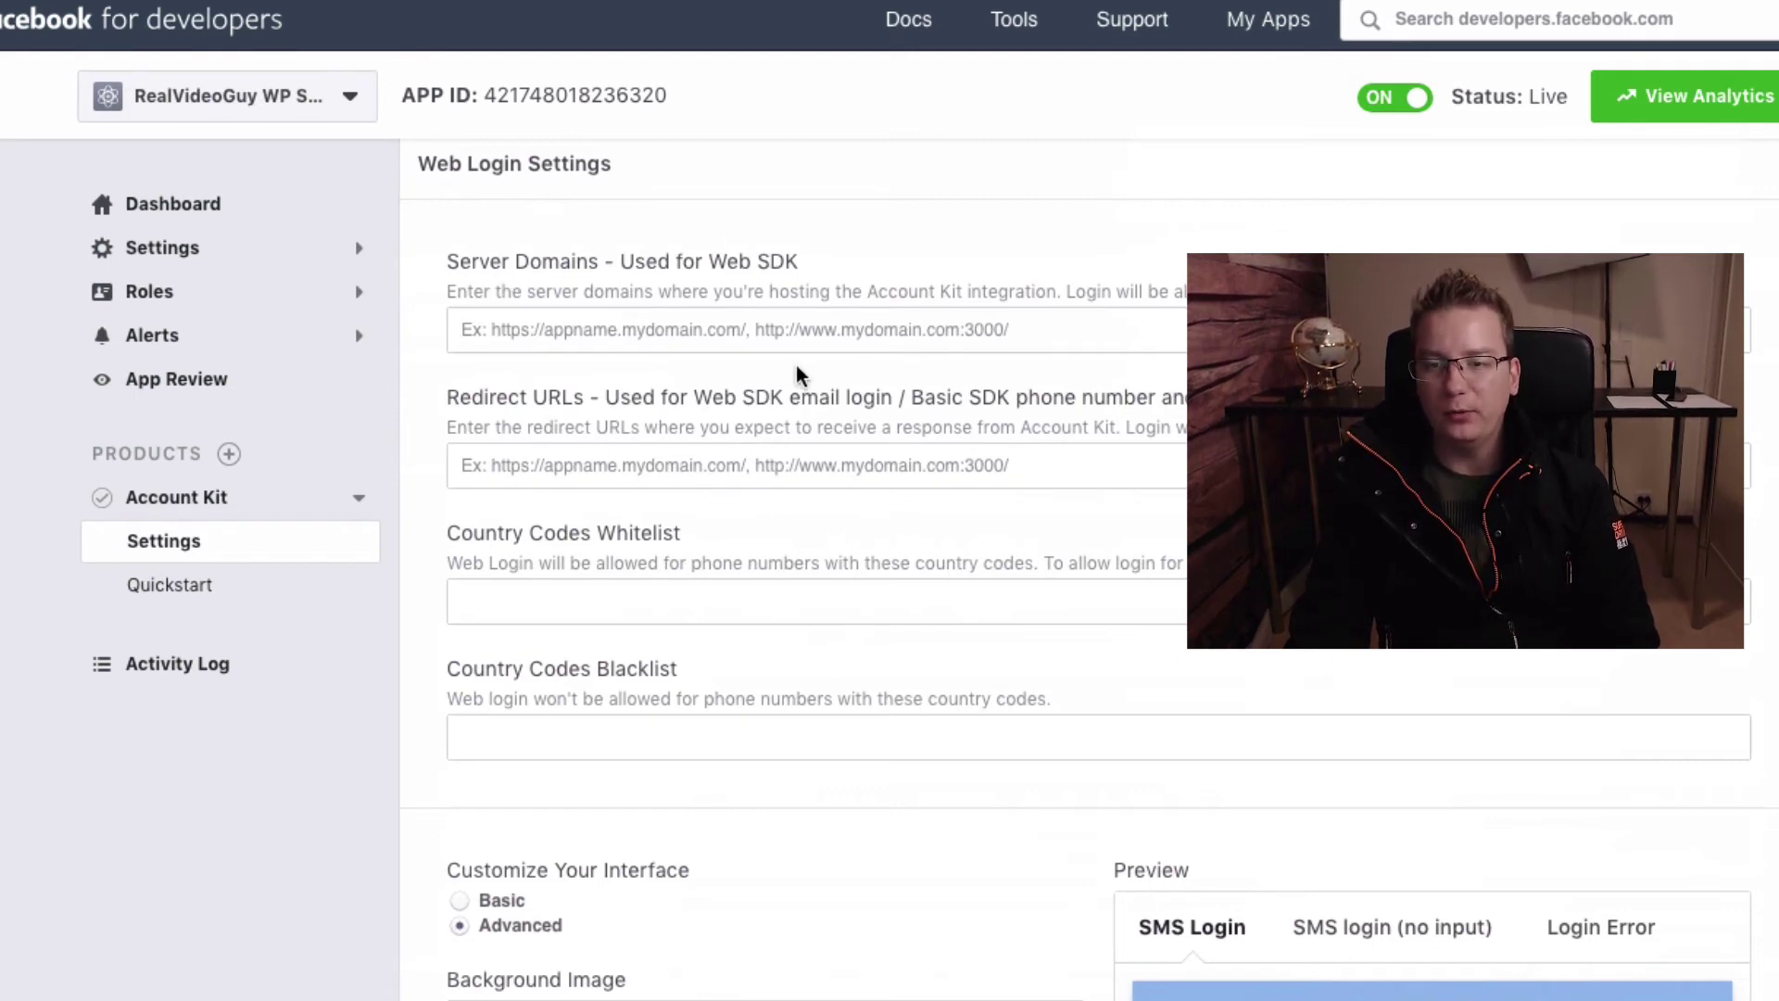
scroll(1015, 556, down, 3)
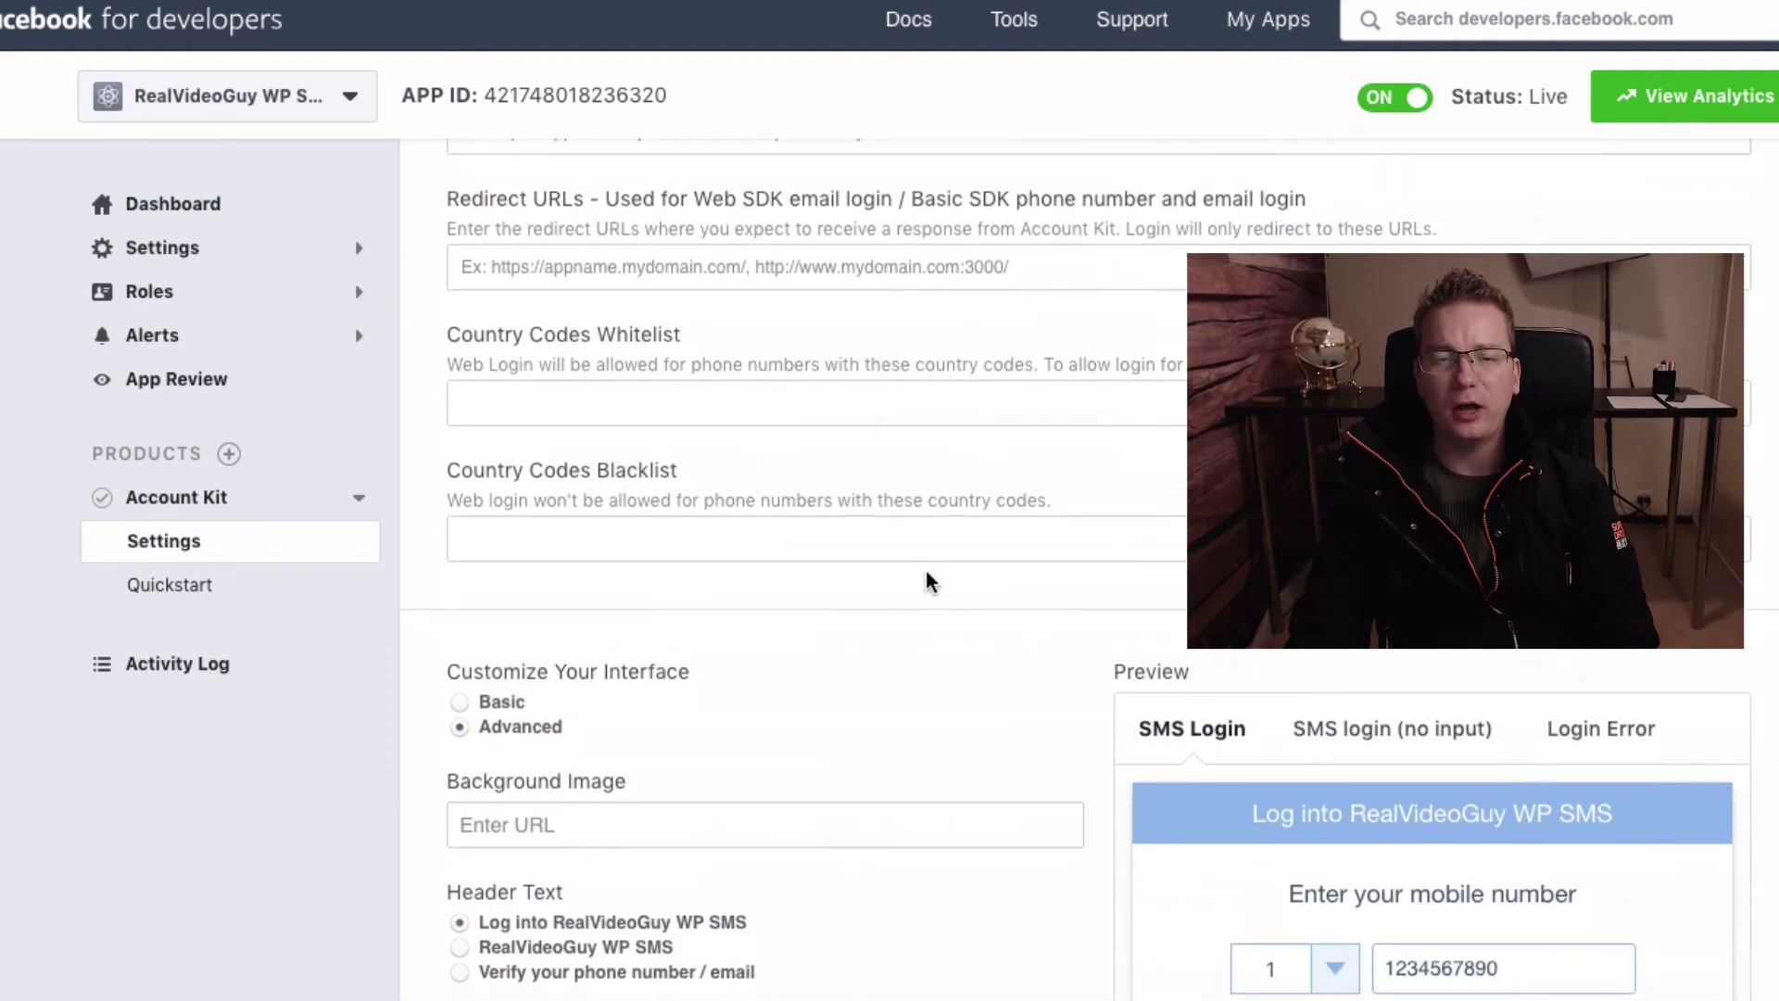
scroll(951, 597, down, 8)
scroll(965, 588, up, 12)
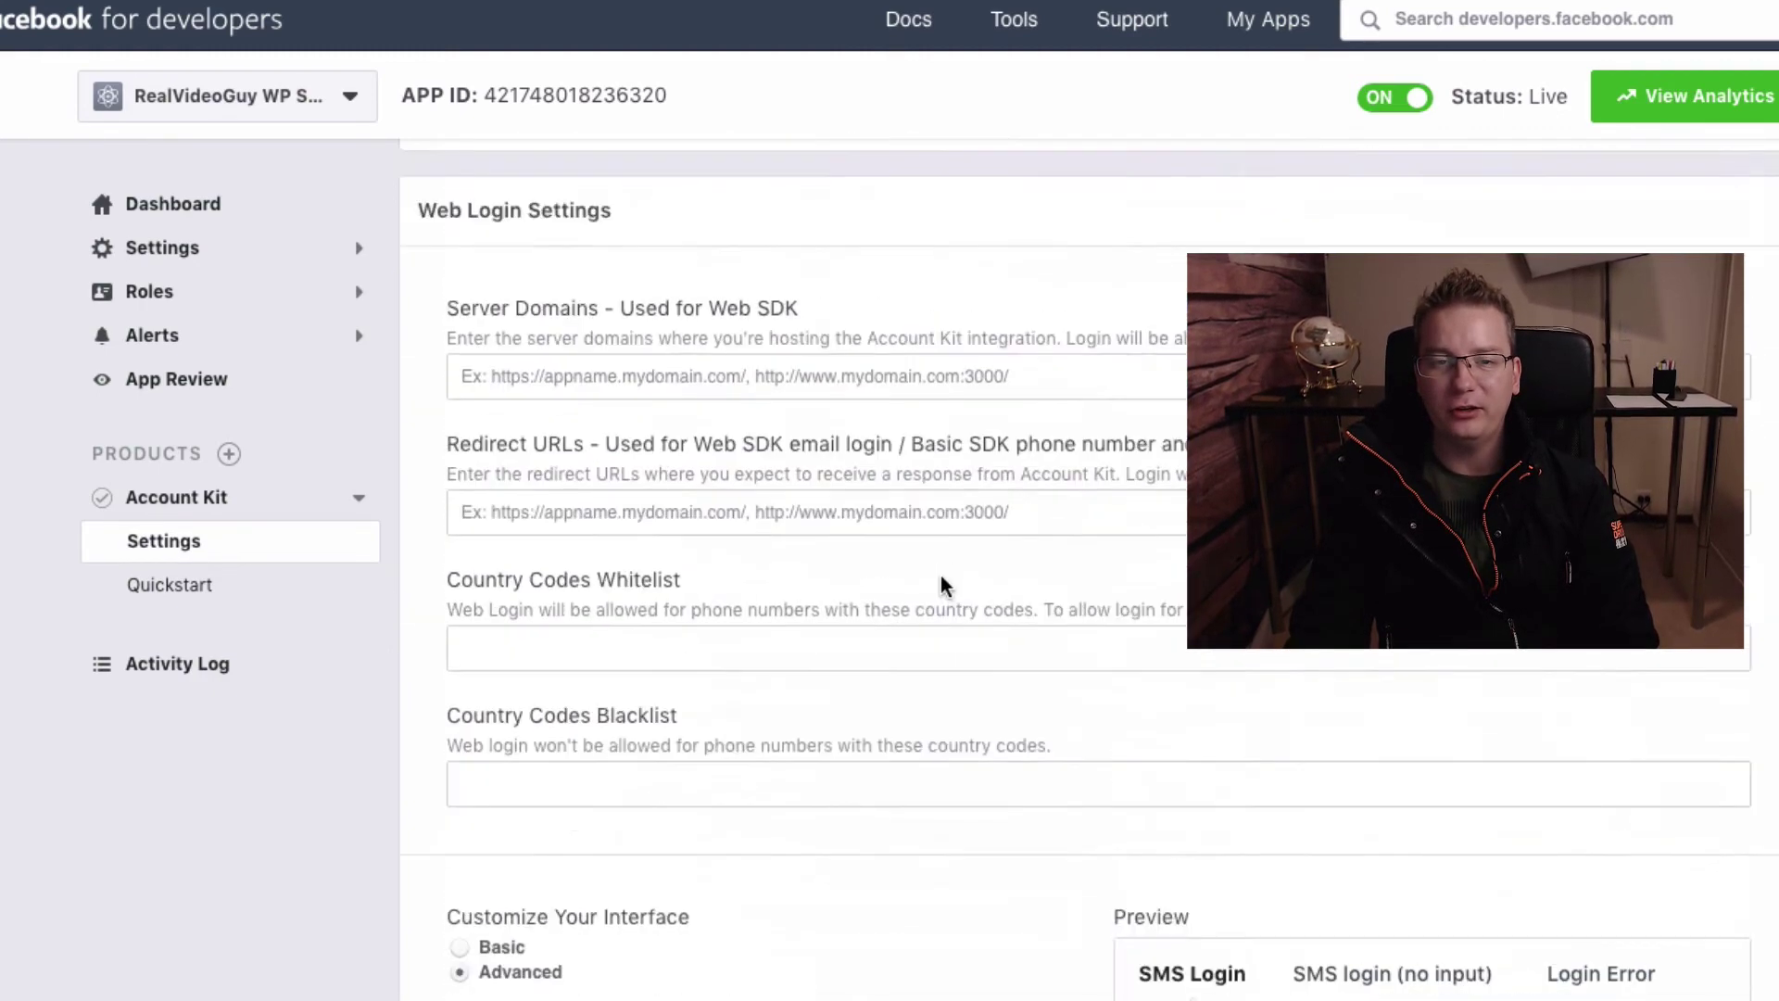
scroll(940, 519, up, 3)
scroll(797, 435, down, 3)
scroll(662, 380, up, 1)
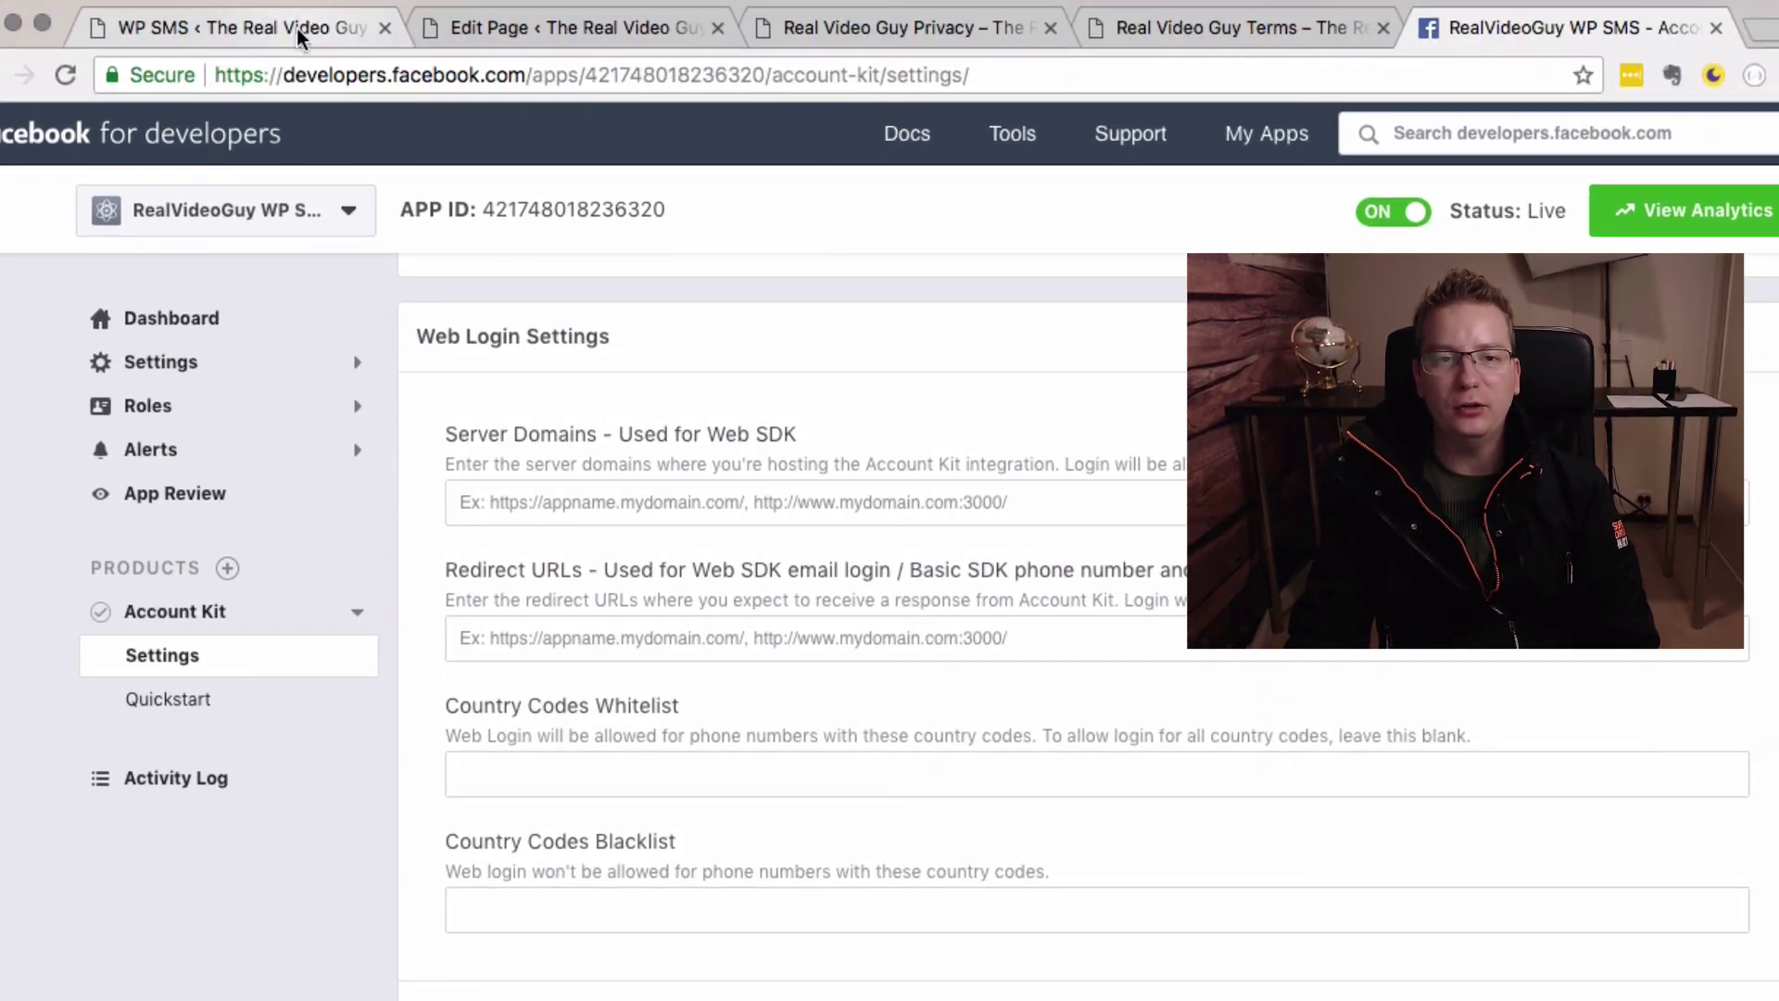
click(296, 26)
click(510, 41)
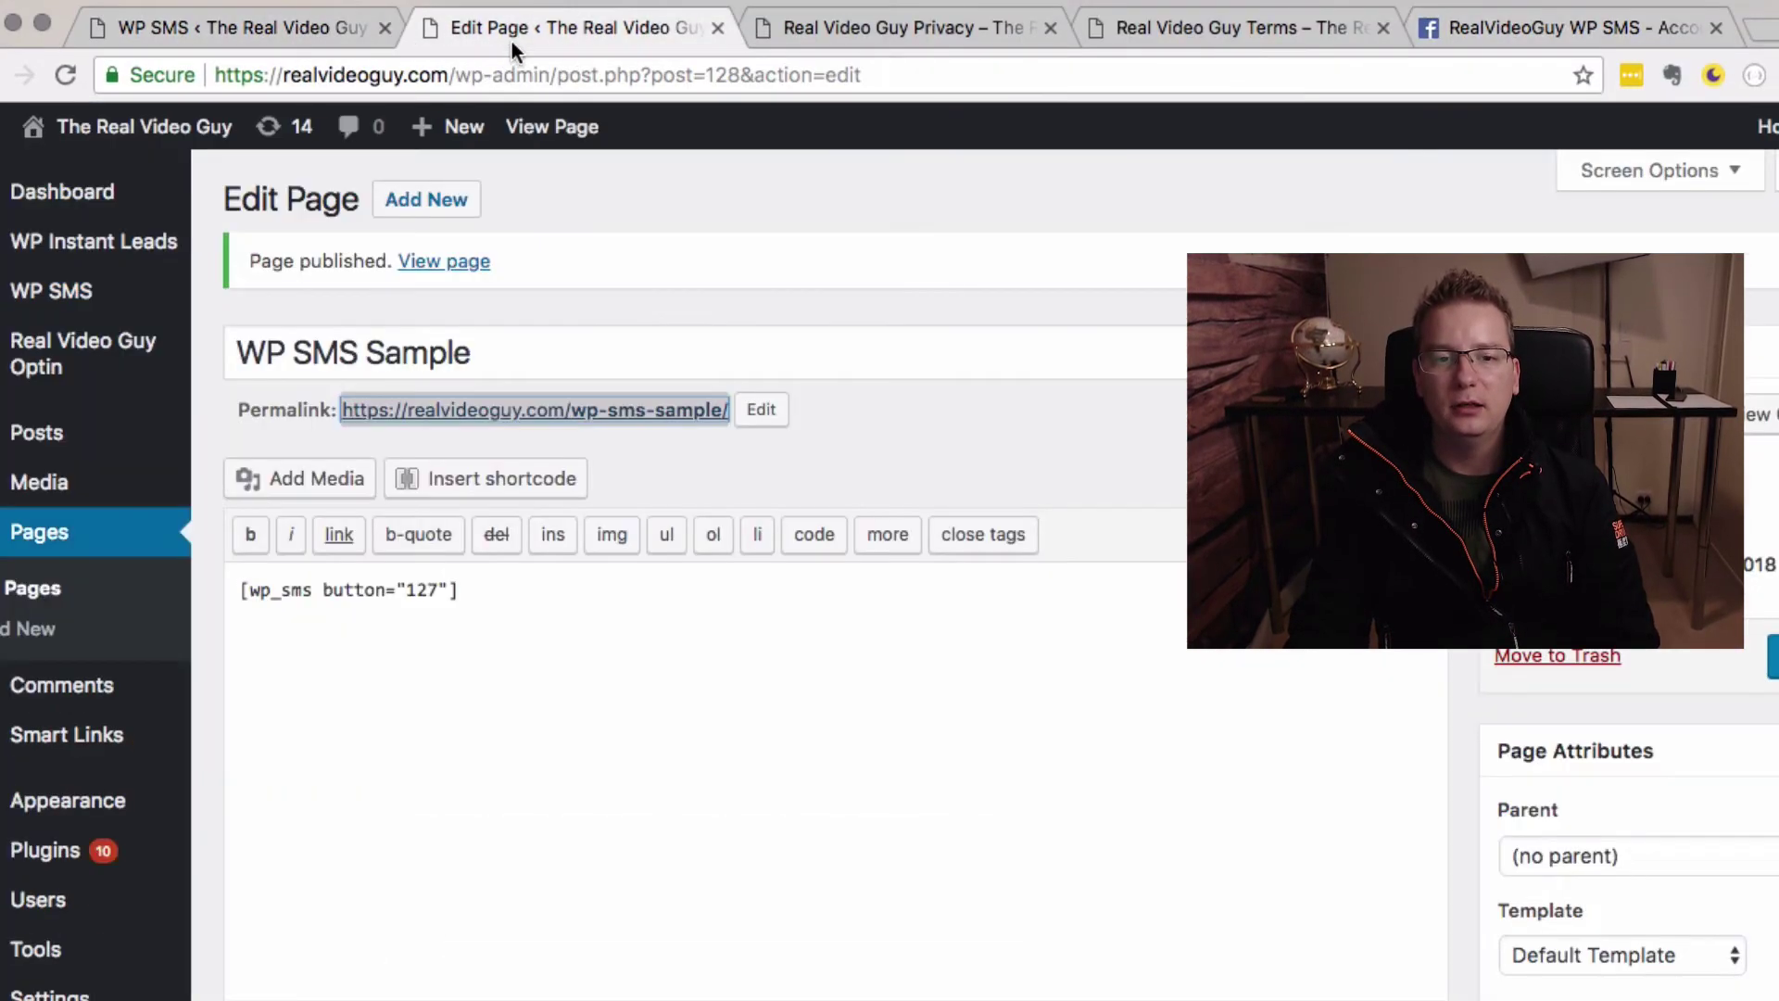
click(284, 37)
triple_click(612, 721)
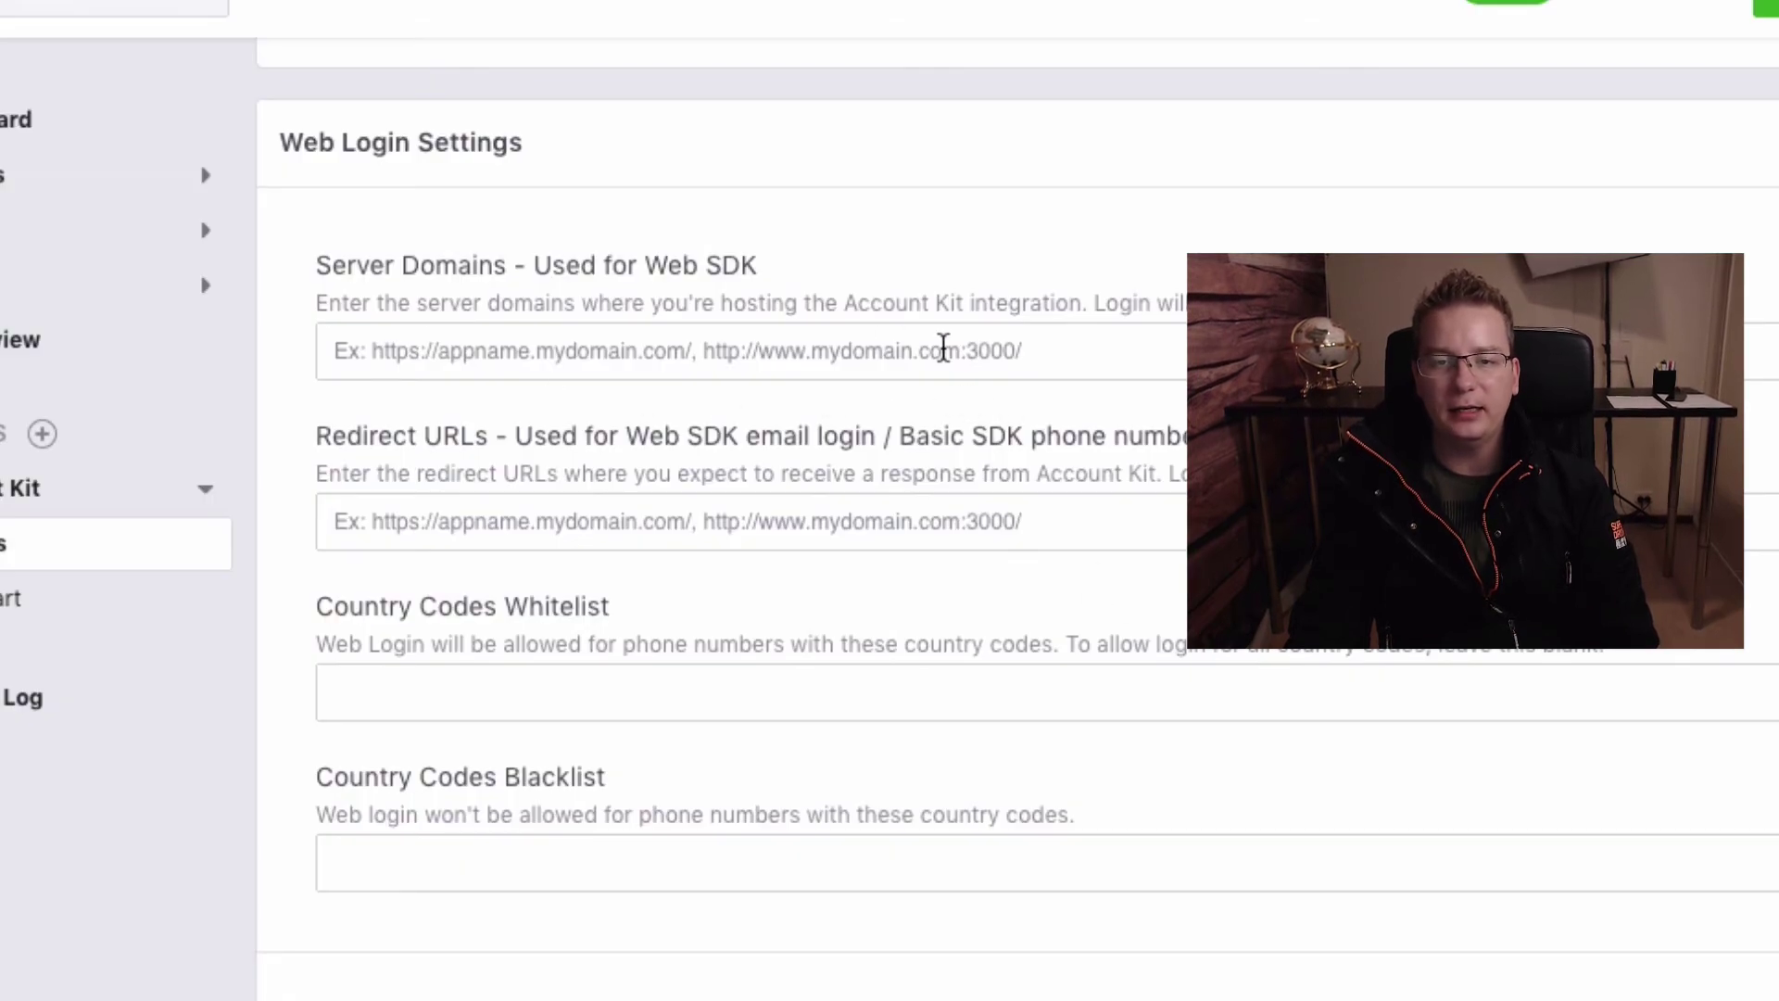
text(https://realvideoguy.com)
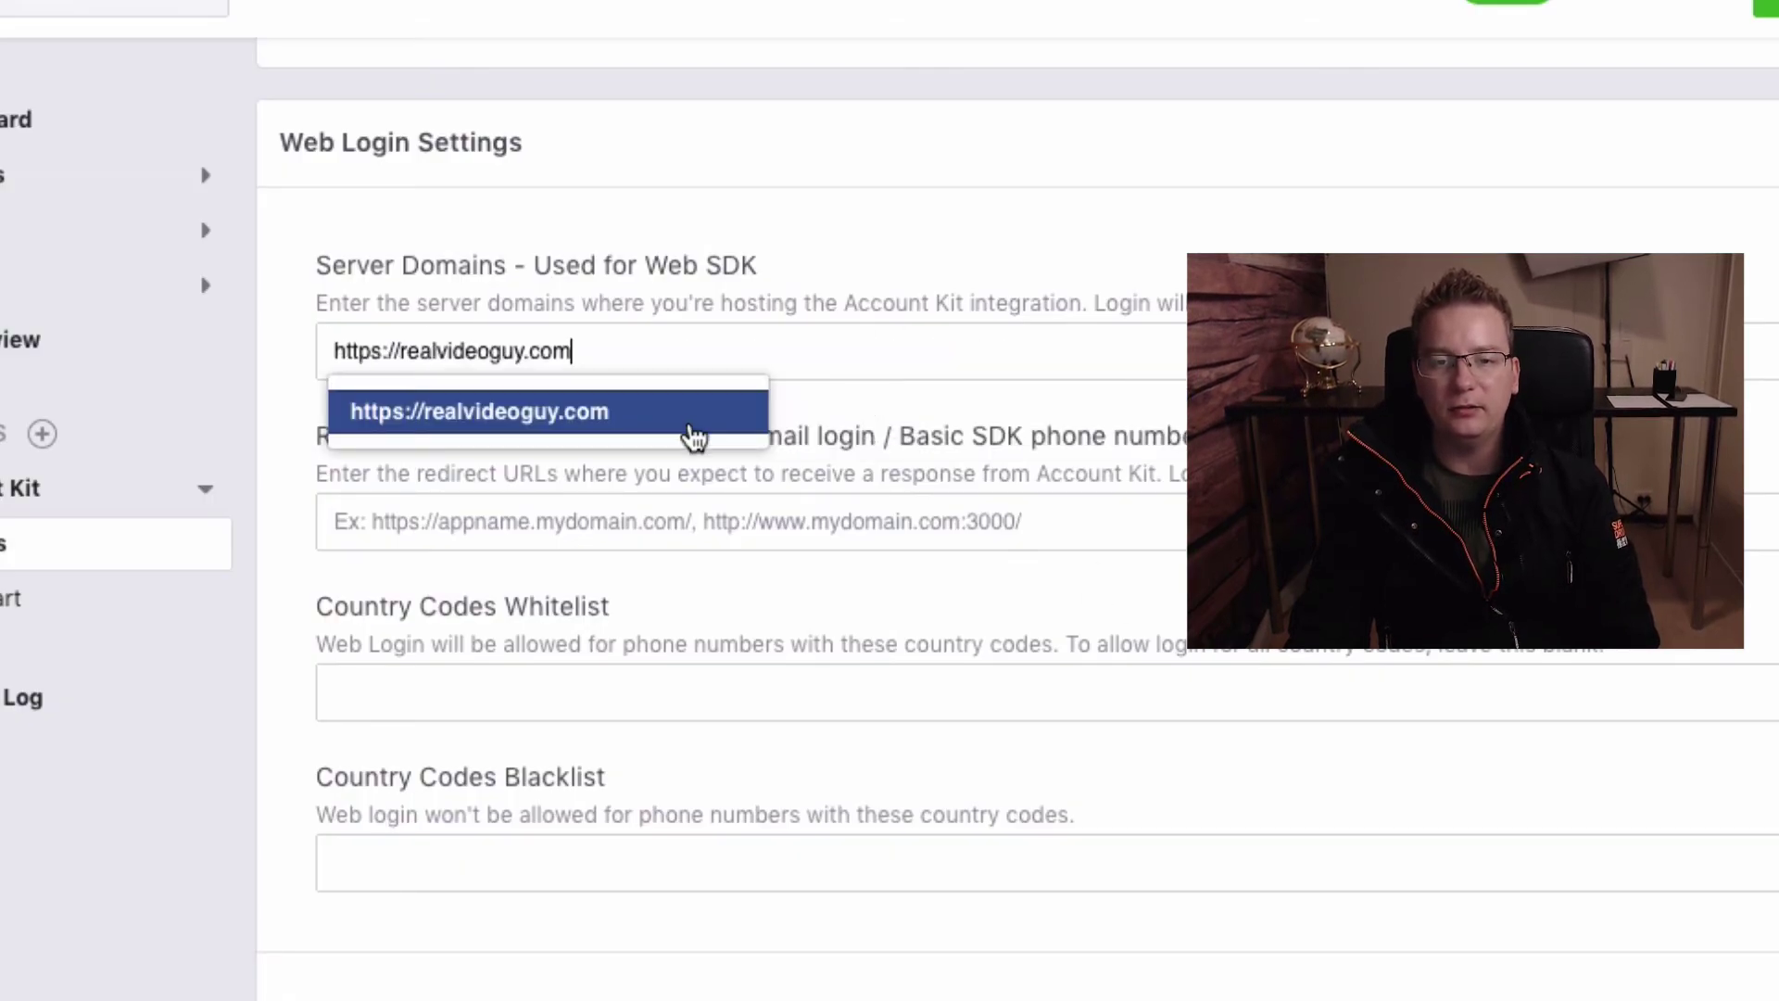
click(691, 422)
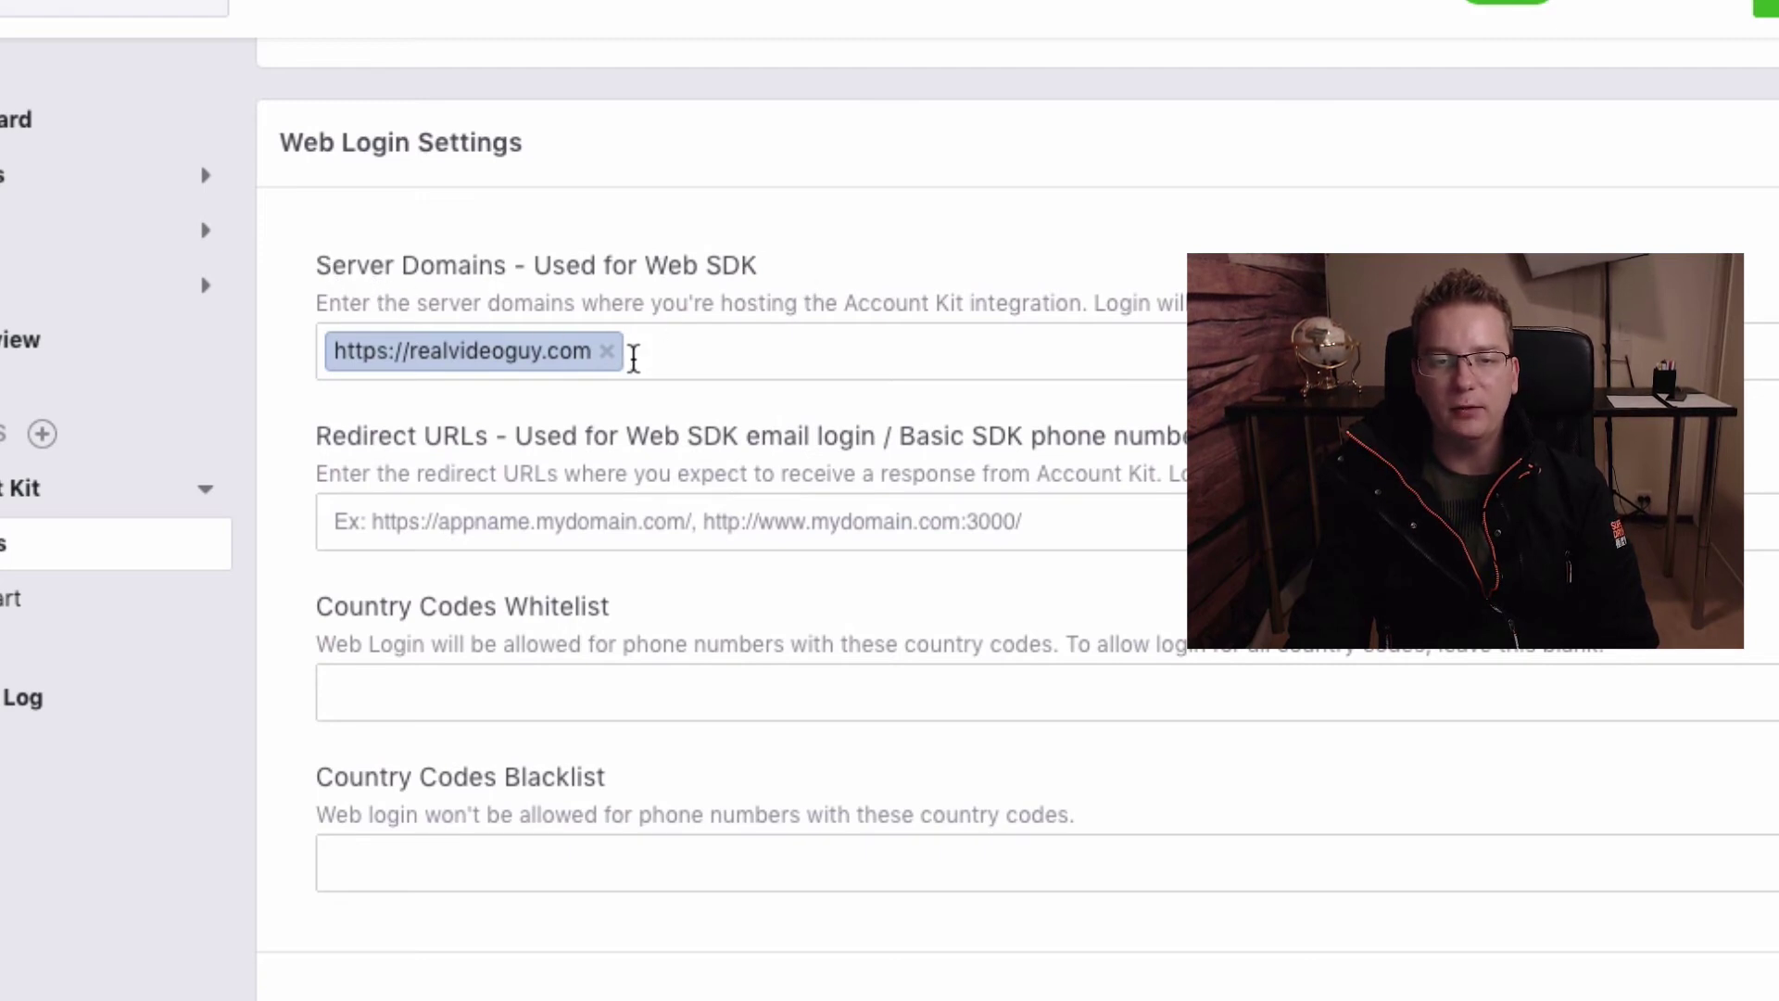
click(630, 511)
text(https://realvideoguy.com)
click(741, 582)
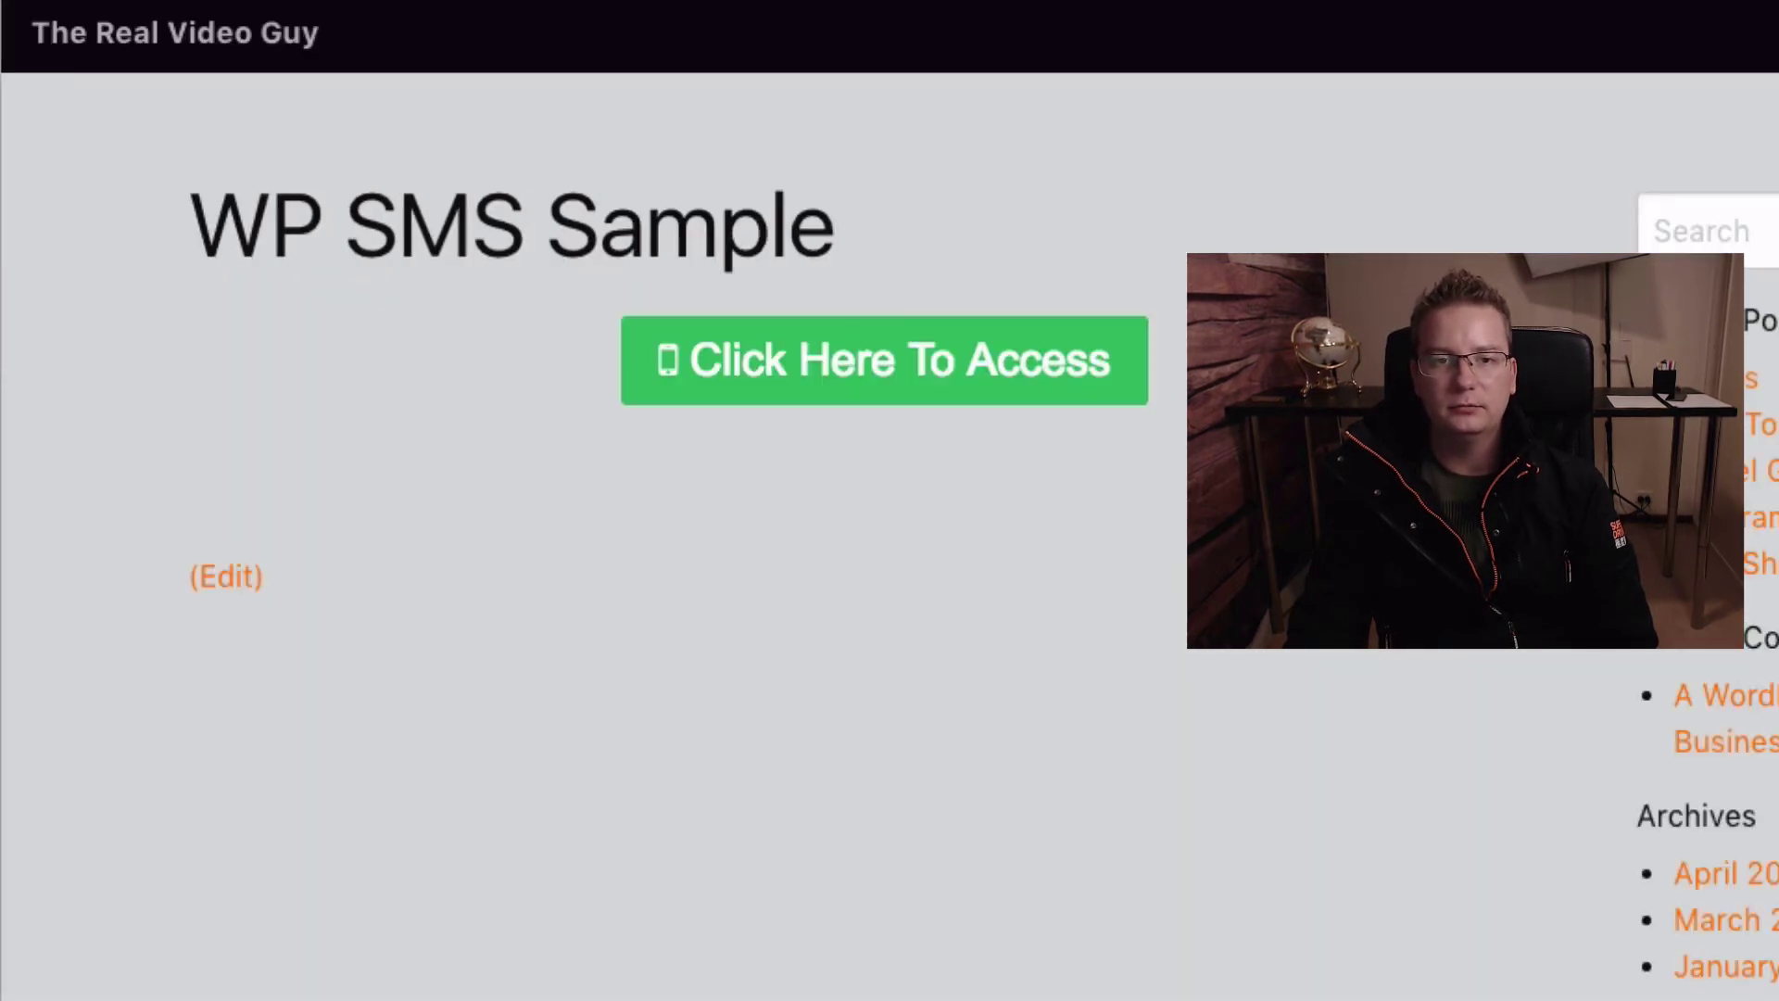
Log in through the page's access button by entering and verifying a mobile number via SMS
click(1063, 387)
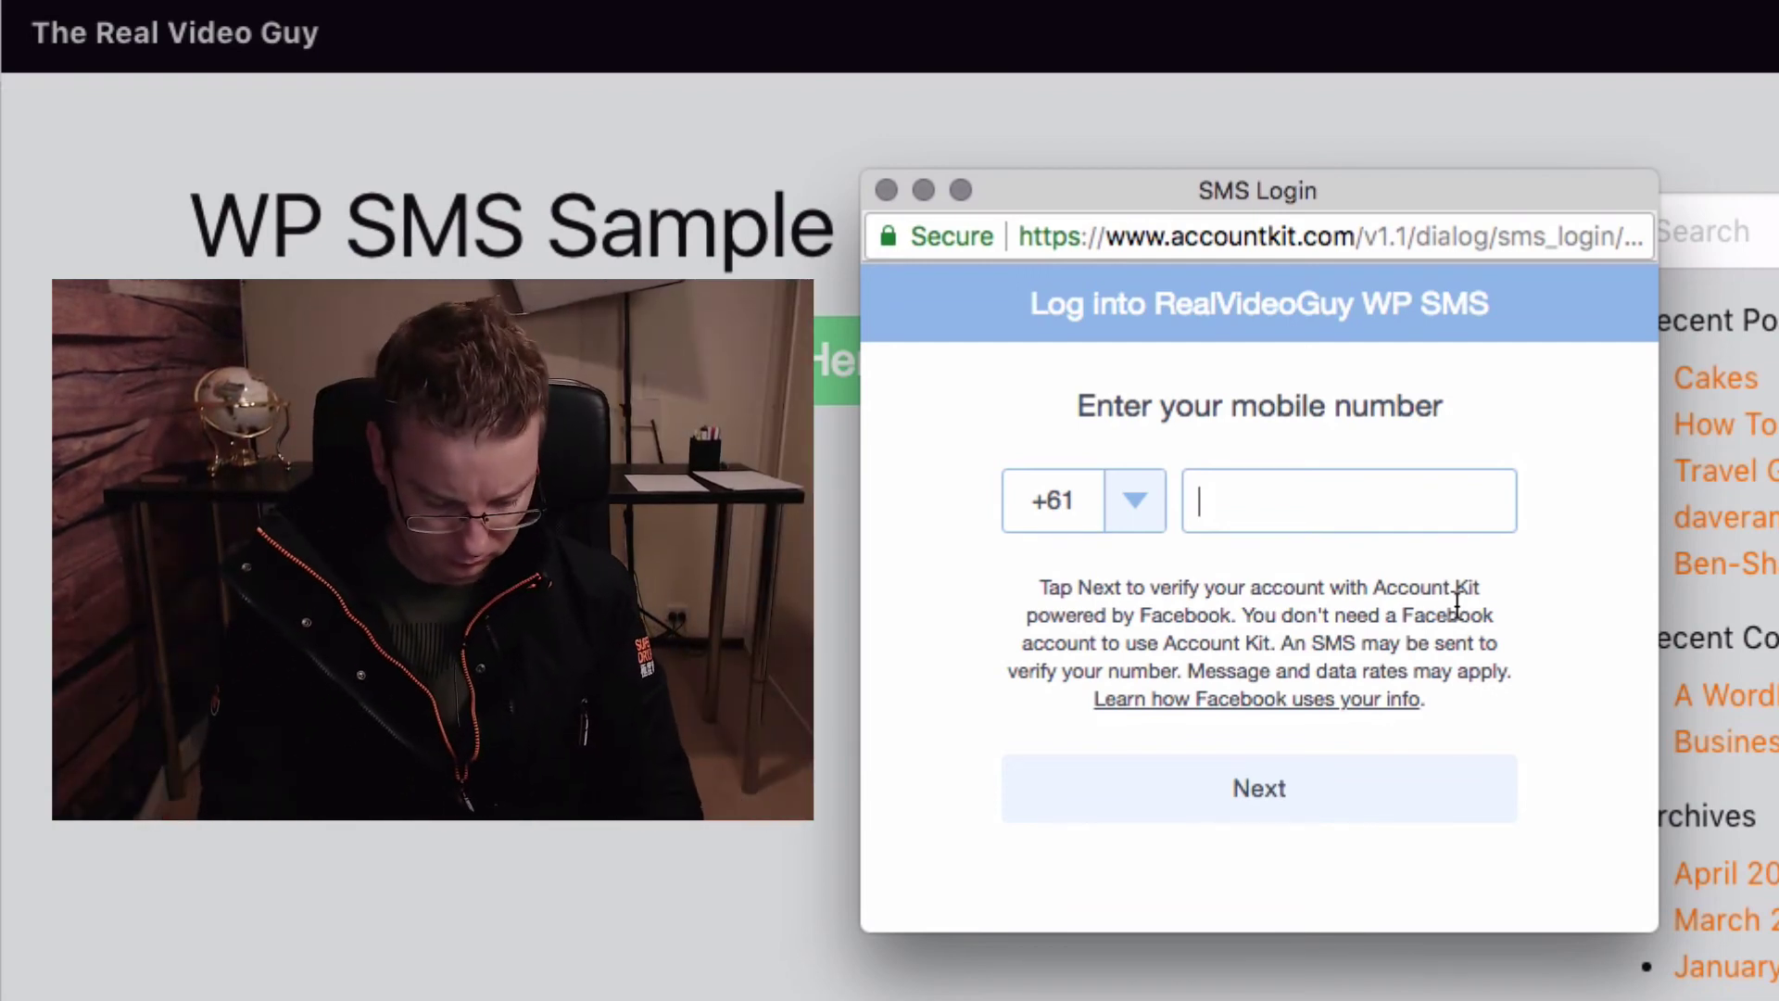
text(04)
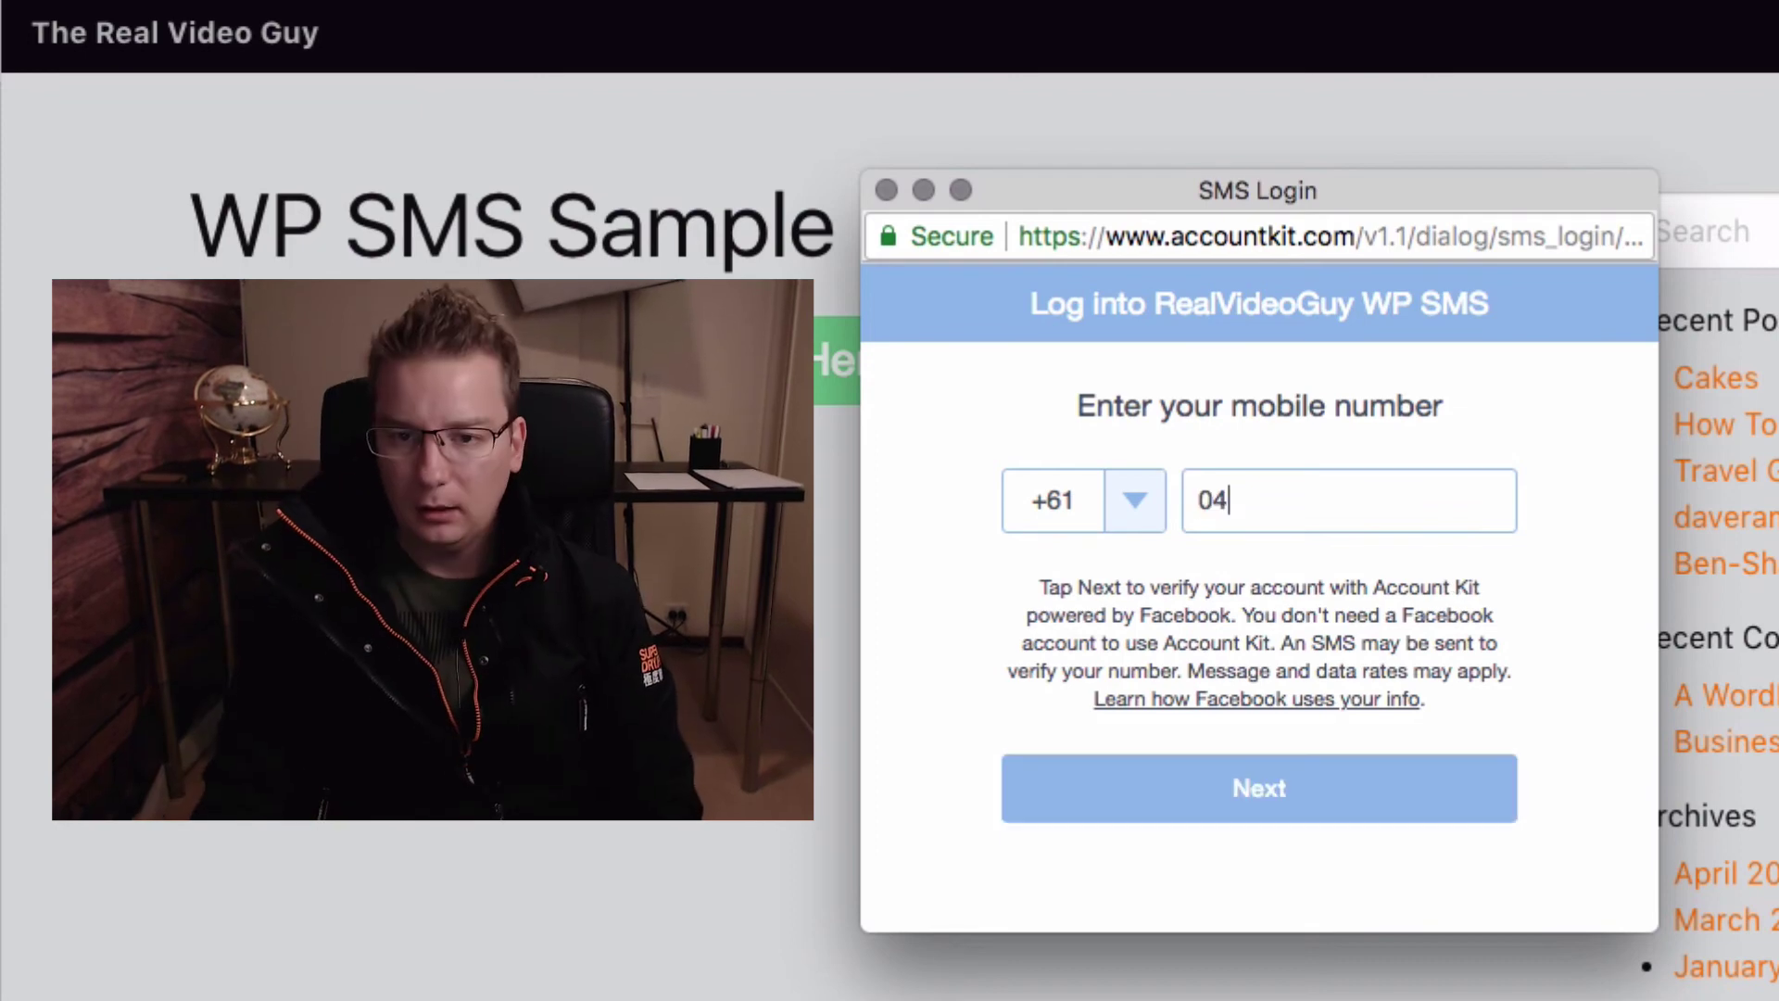
text(1234567)
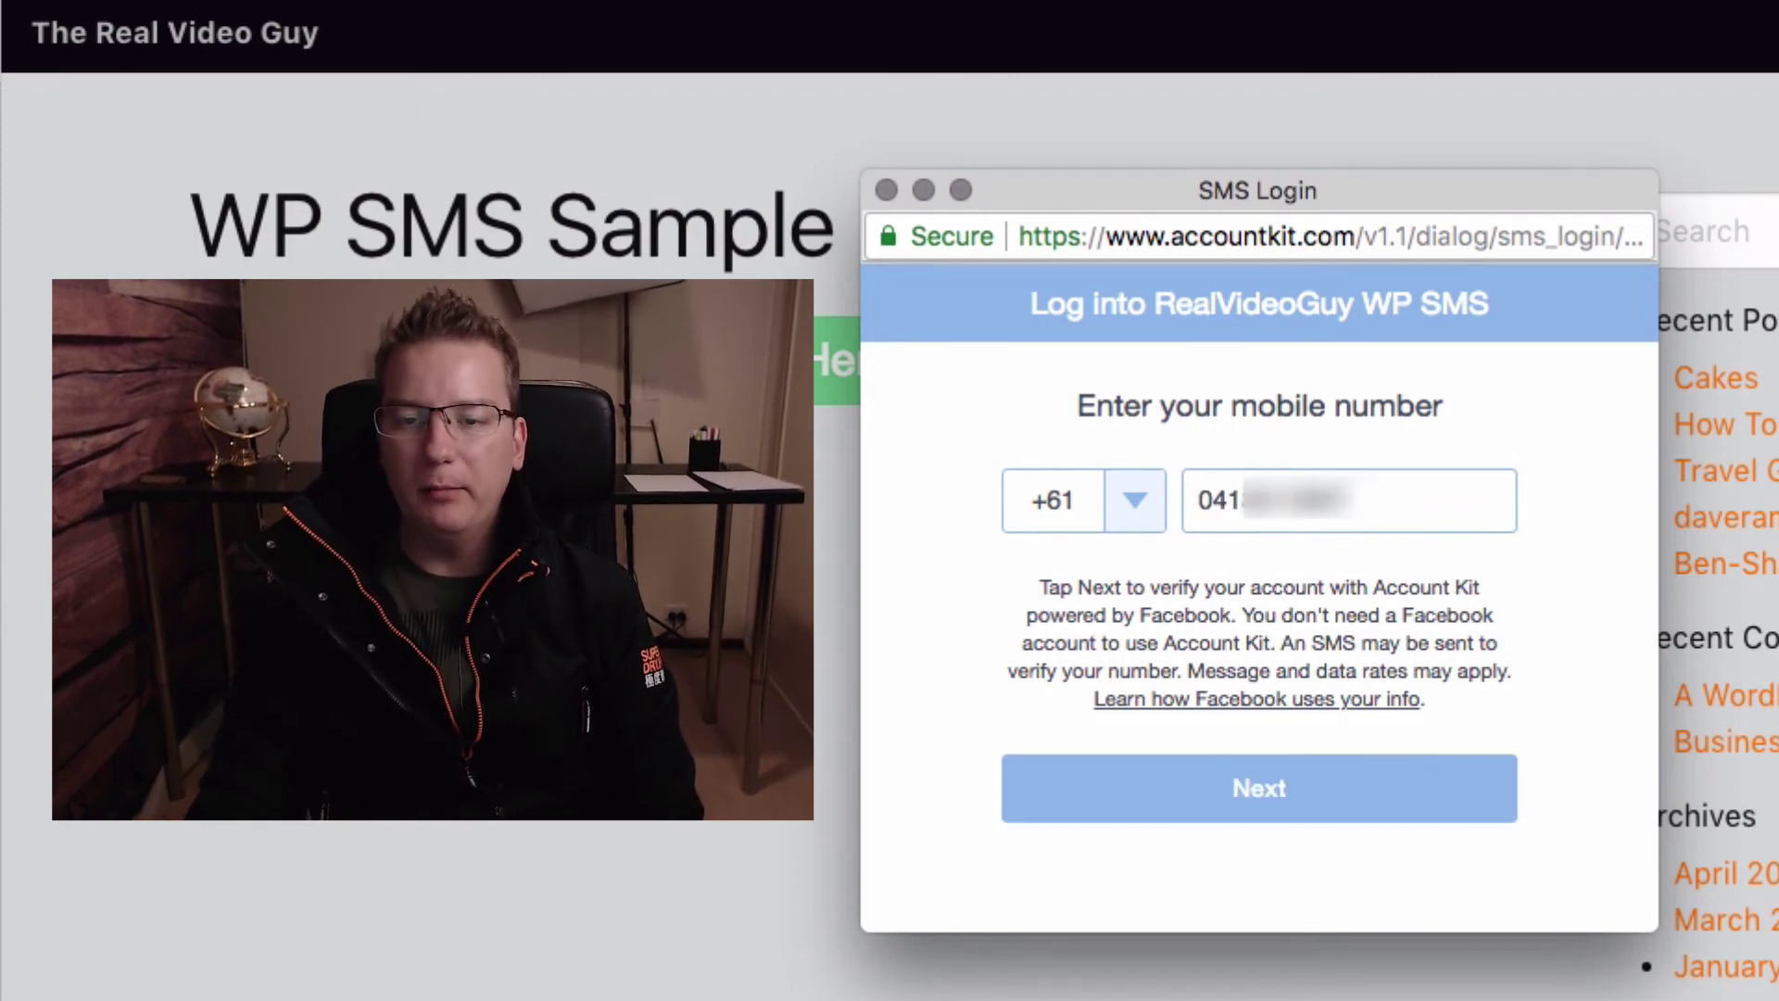
click(1235, 798)
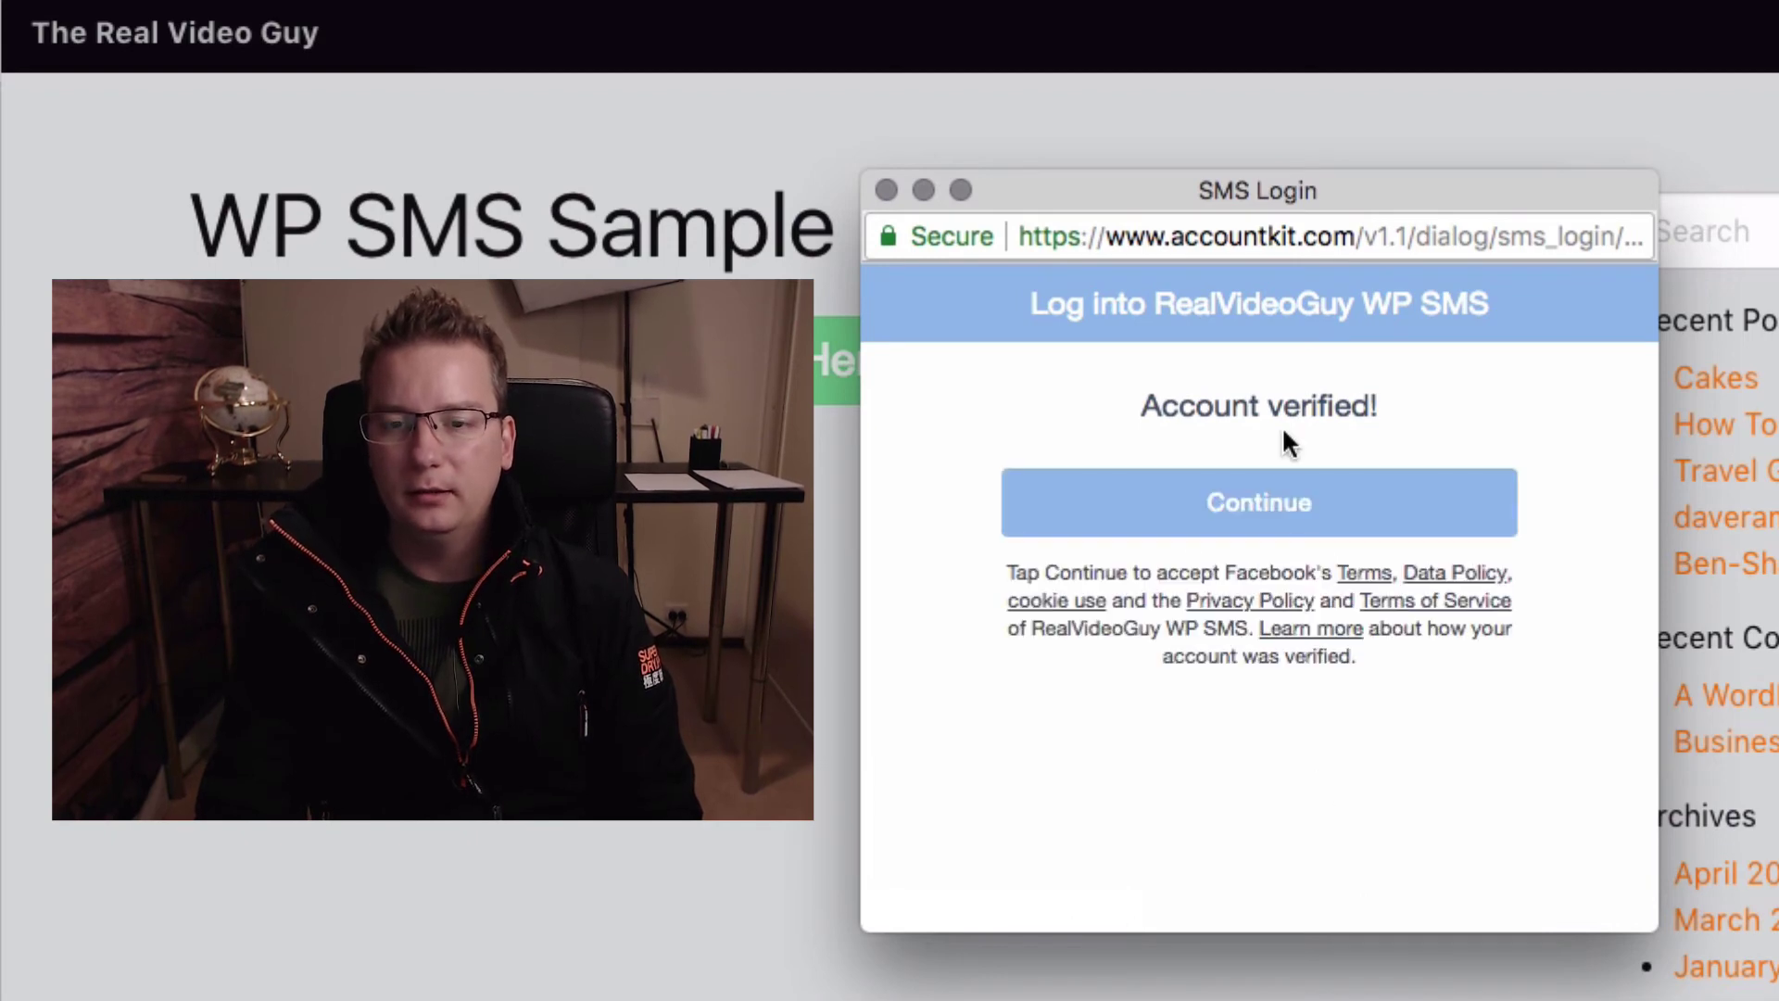
click(1291, 500)
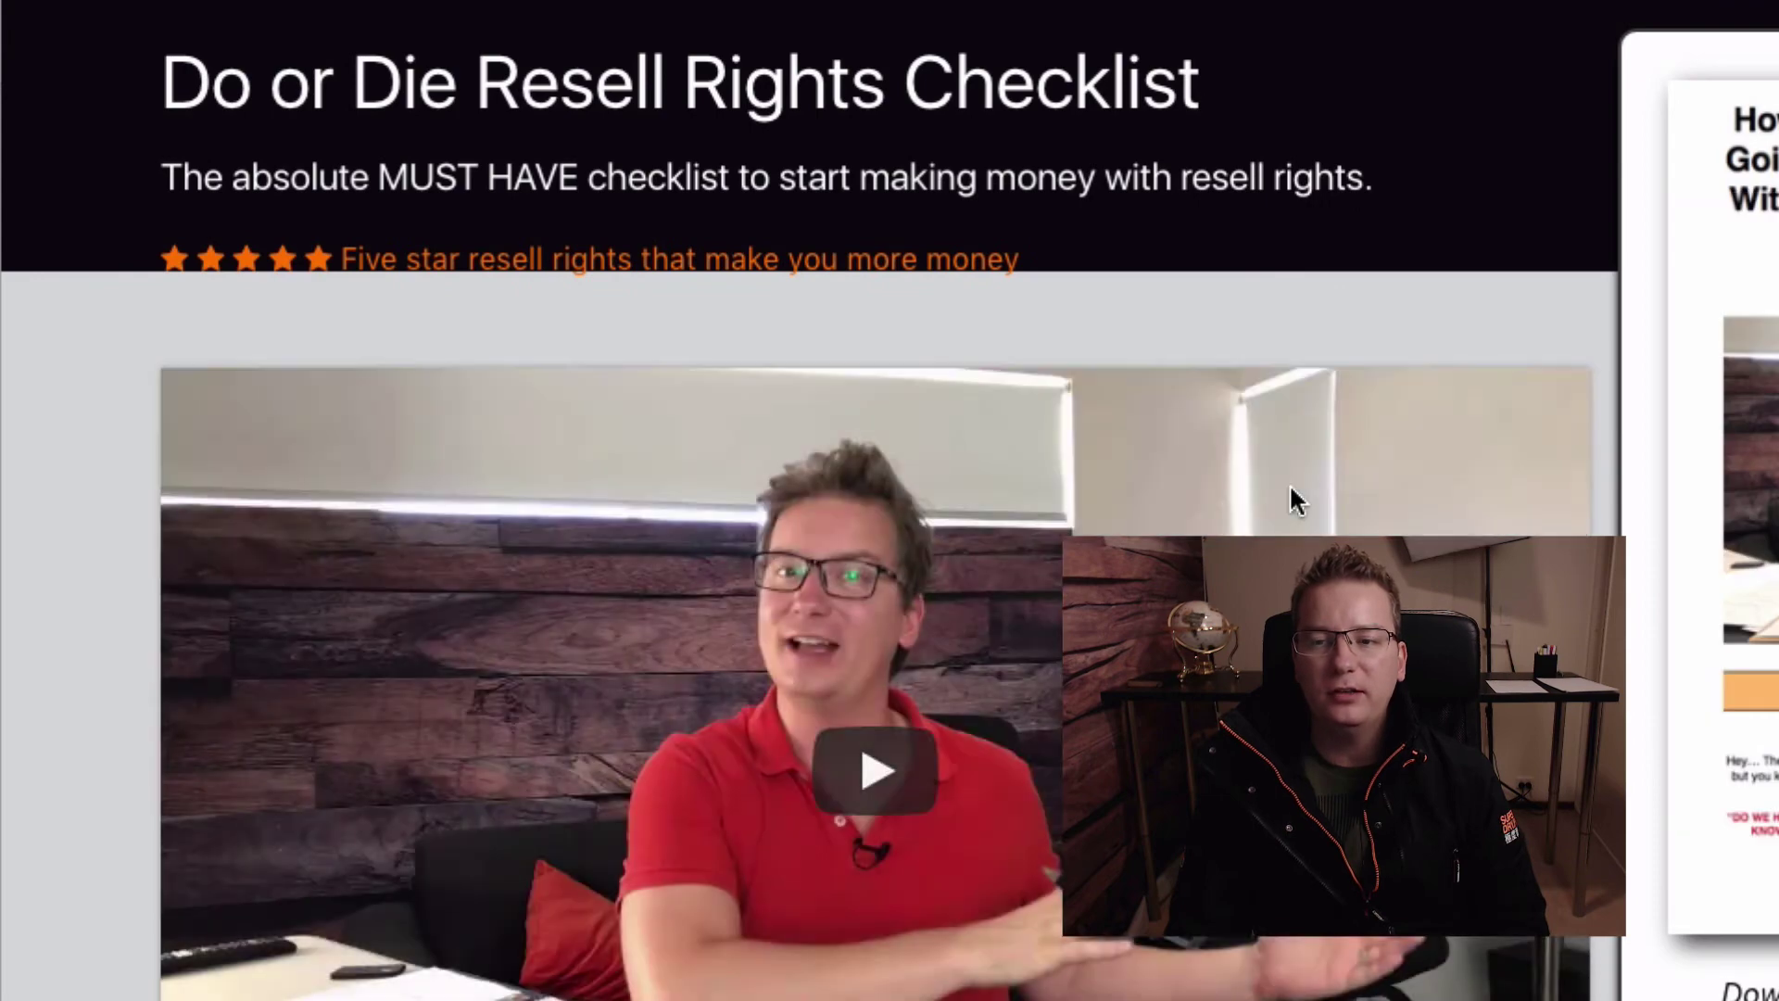
Play the video on the Do or Die Resell Rights Checklist page
click(1288, 489)
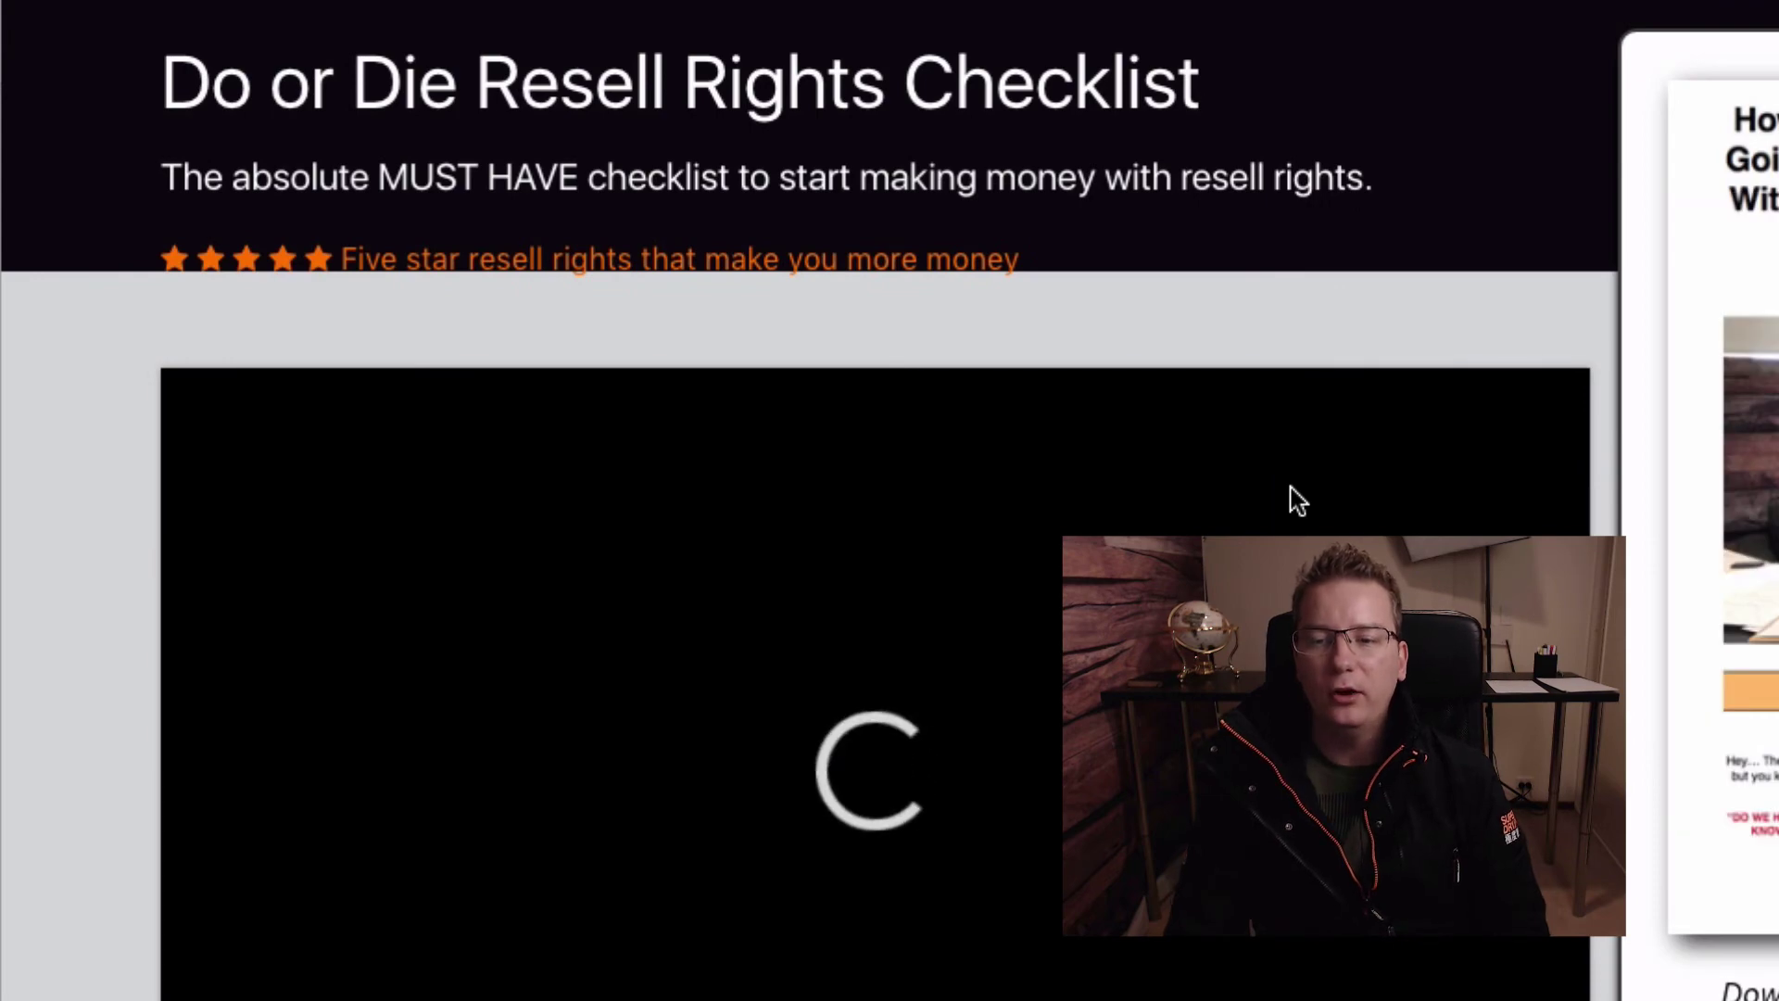